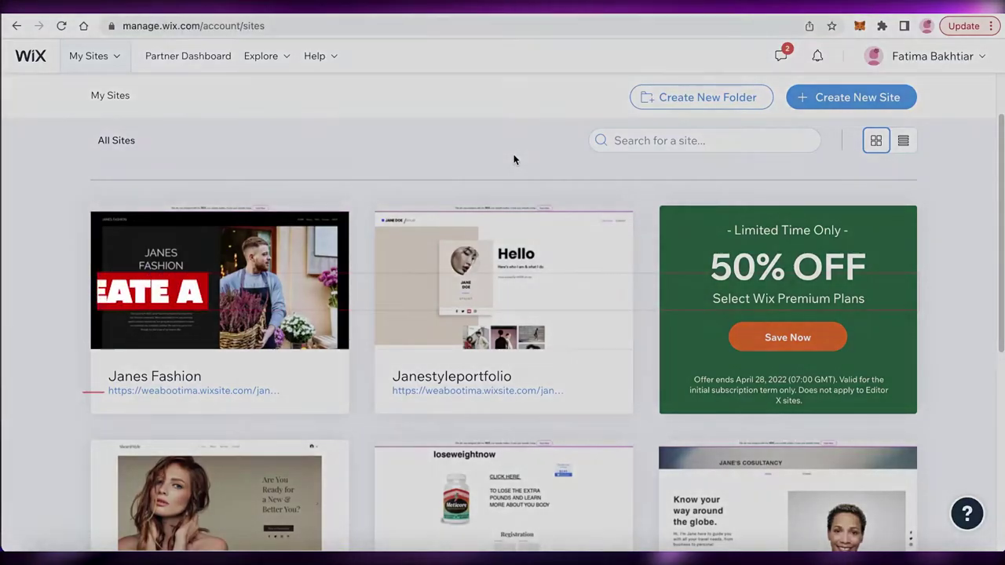
# - Start a new site from the dashboard and choose the classic Wix platform
pyautogui.scroll(-2, 578, 191)
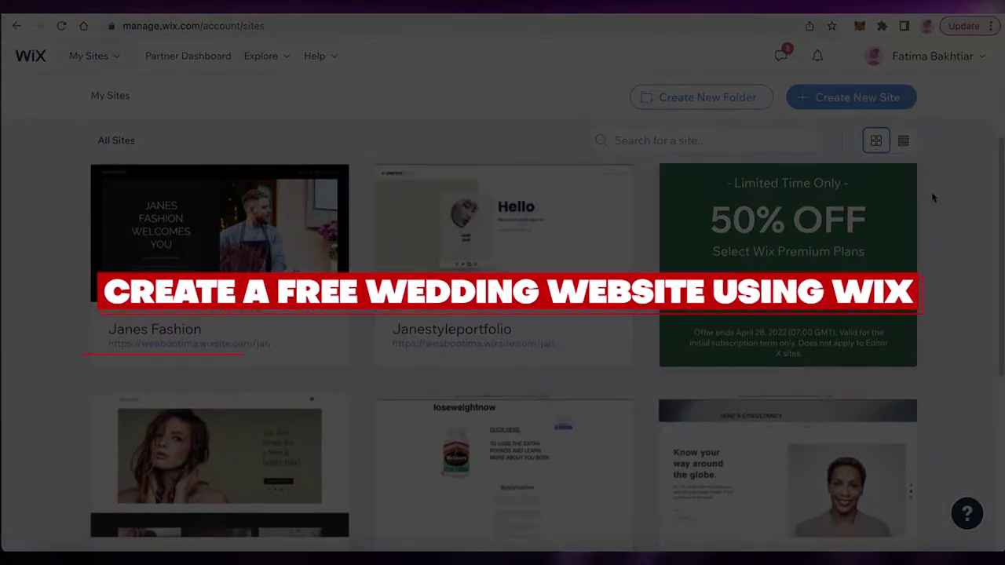
pyautogui.scroll(-5, 944, 209)
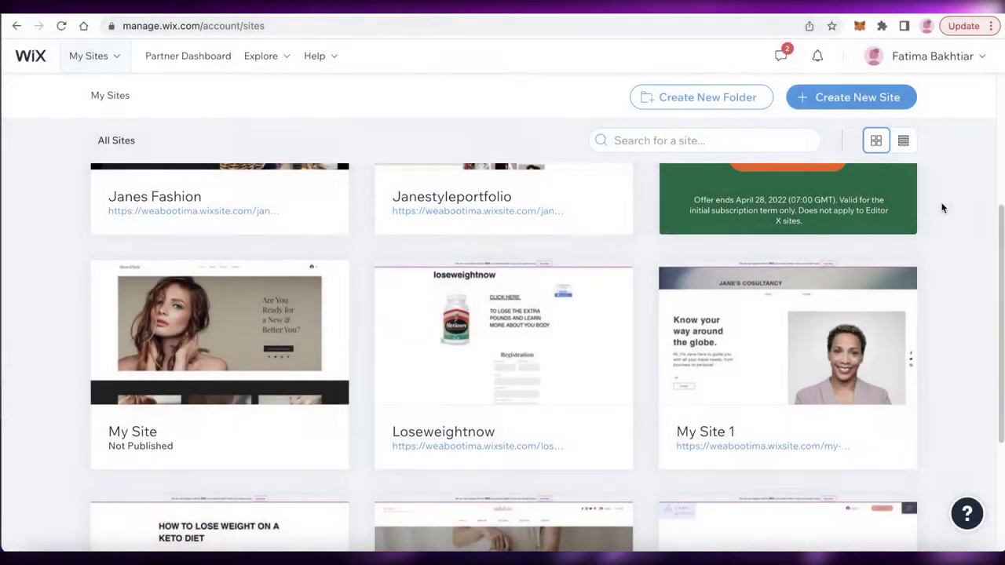
pyautogui.scroll(8, 946, 212)
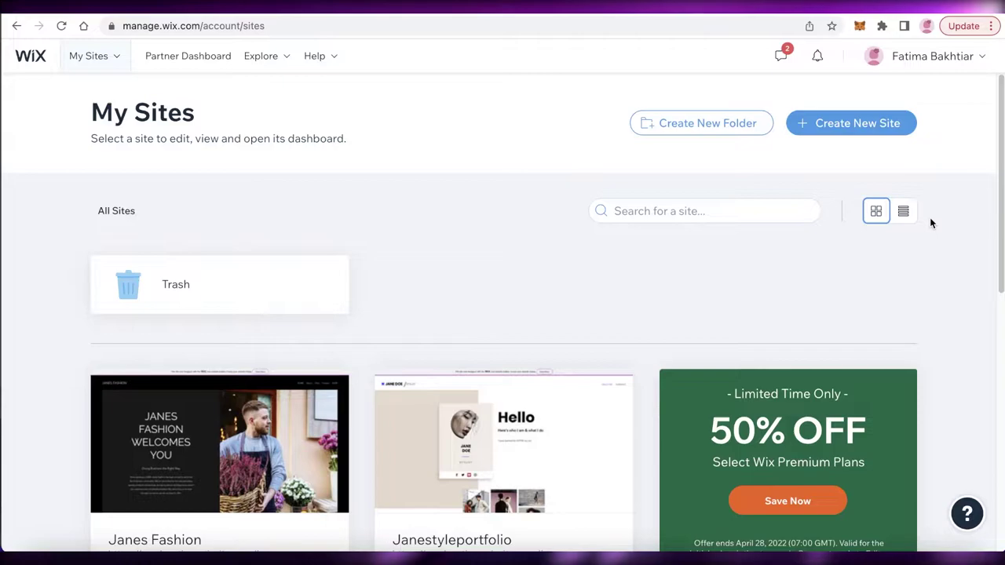
pyautogui.scroll(-1, 932, 223)
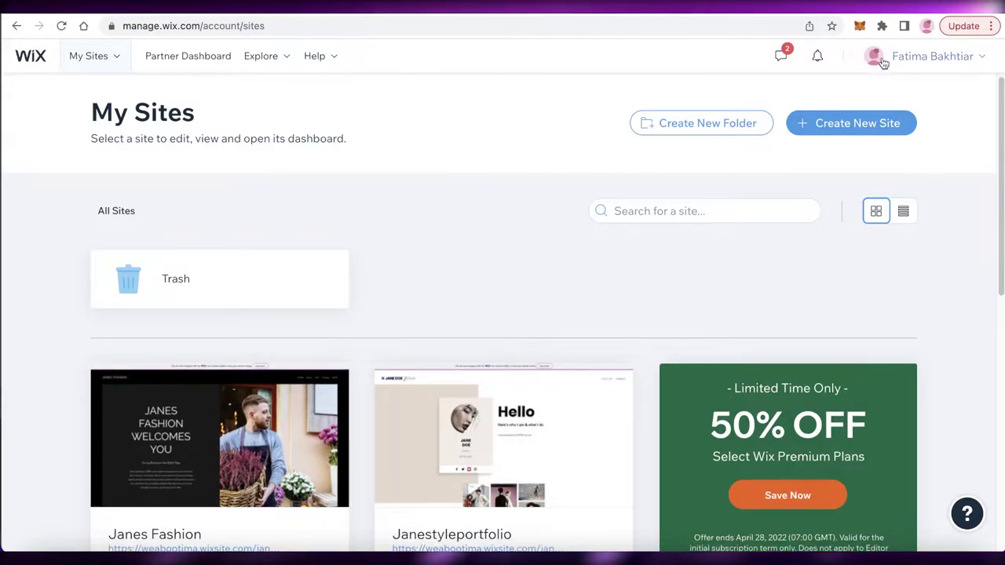
pyautogui.moveTo(911, 56)
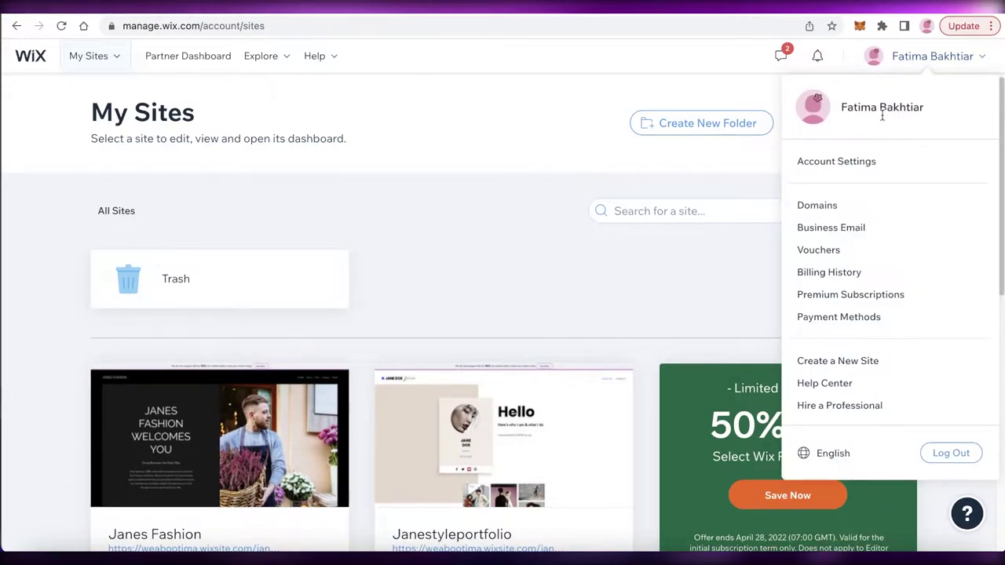
pyautogui.click(926, 65)
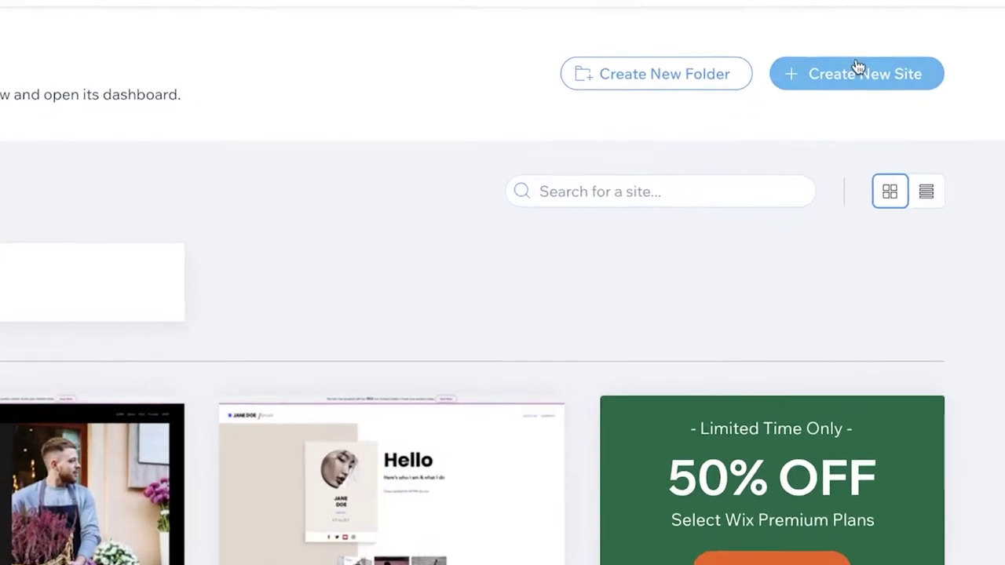
pyautogui.click(857, 69)
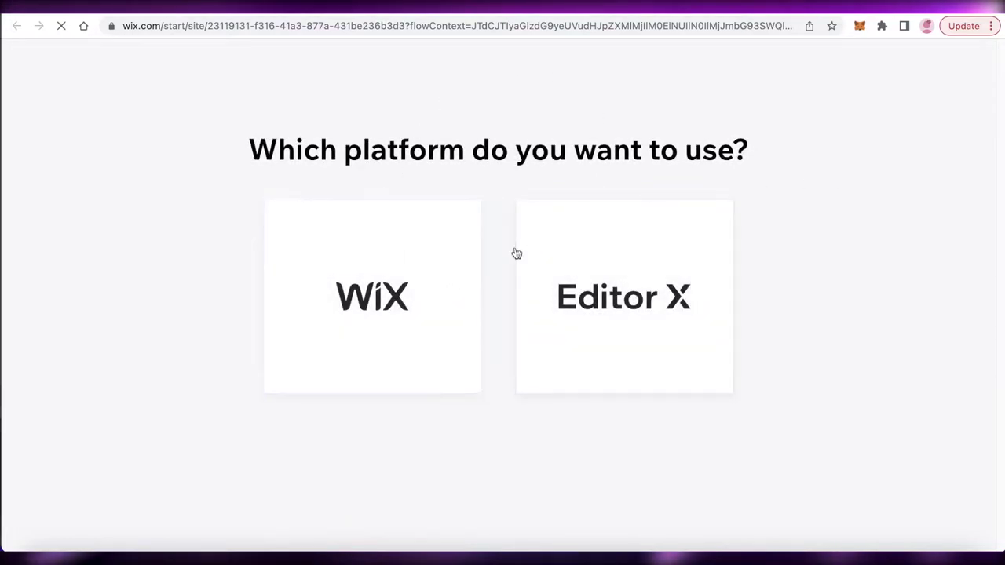
pyautogui.click(350, 288)
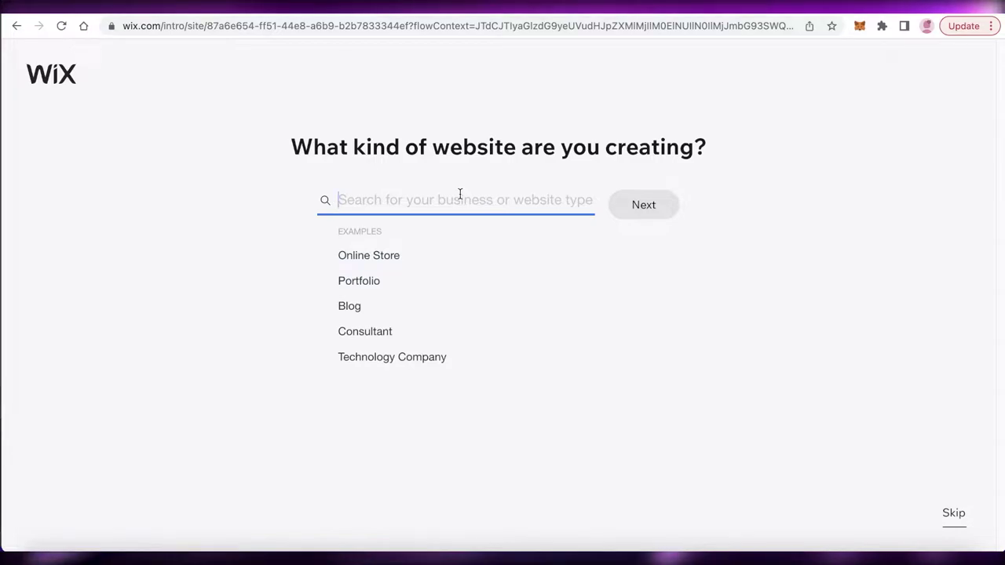
# - Search 'we' for the website type and choose Wedding from the suggestions
pyautogui.write('wedding')
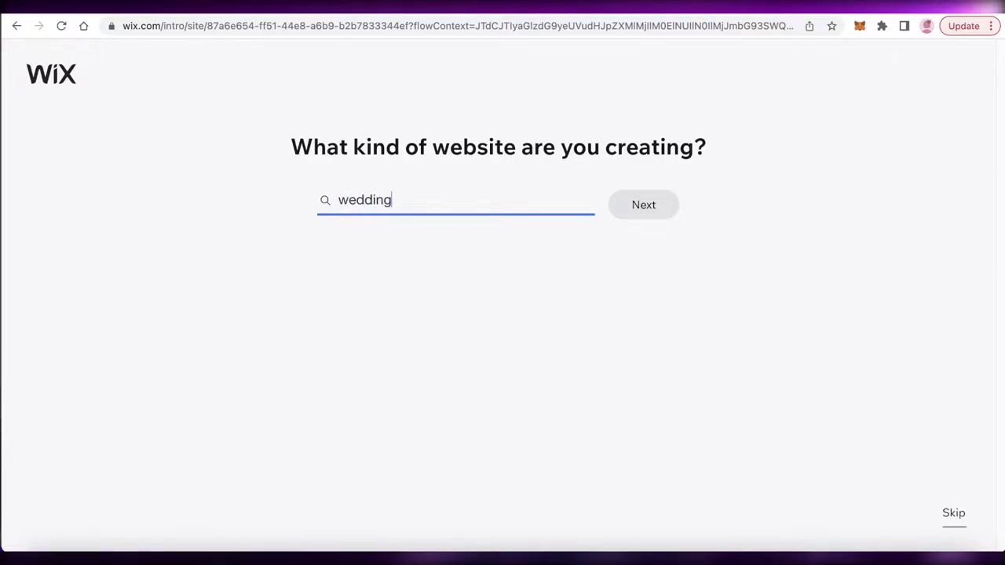
pyautogui.press('BackSpace')
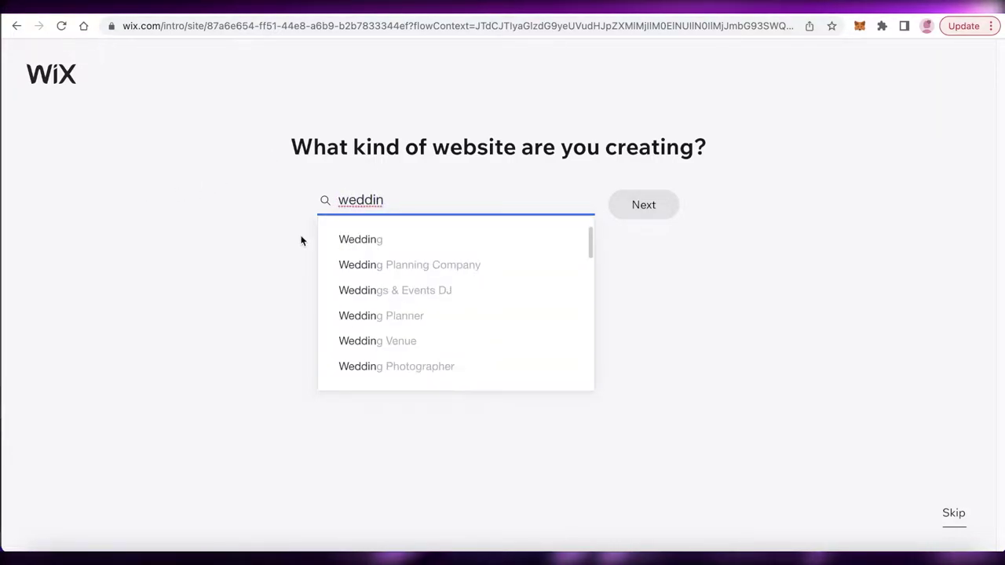
pyautogui.click(361, 240)
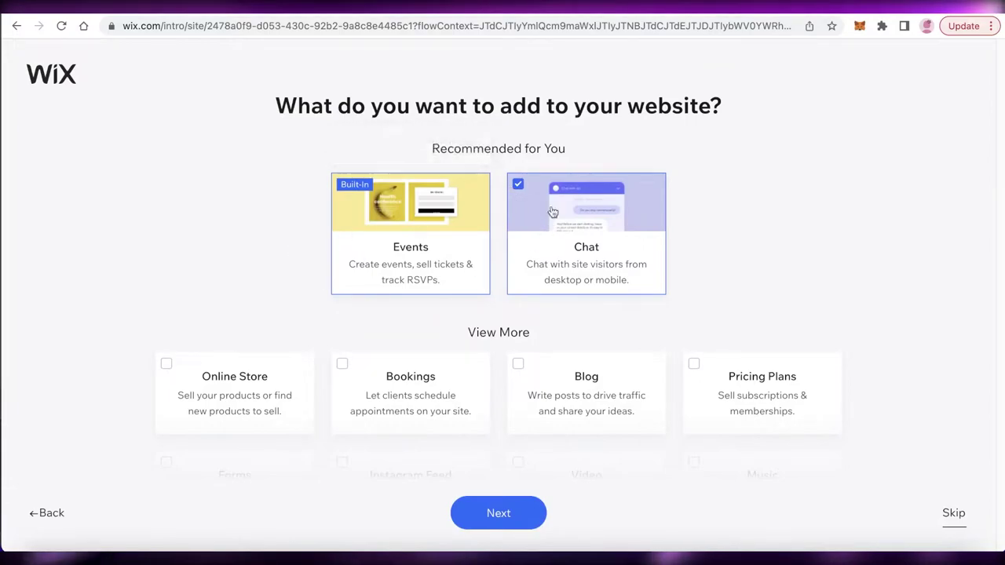
# - Remove Chat from the site features, keeping only Events, and continue
pyautogui.click(552, 241)
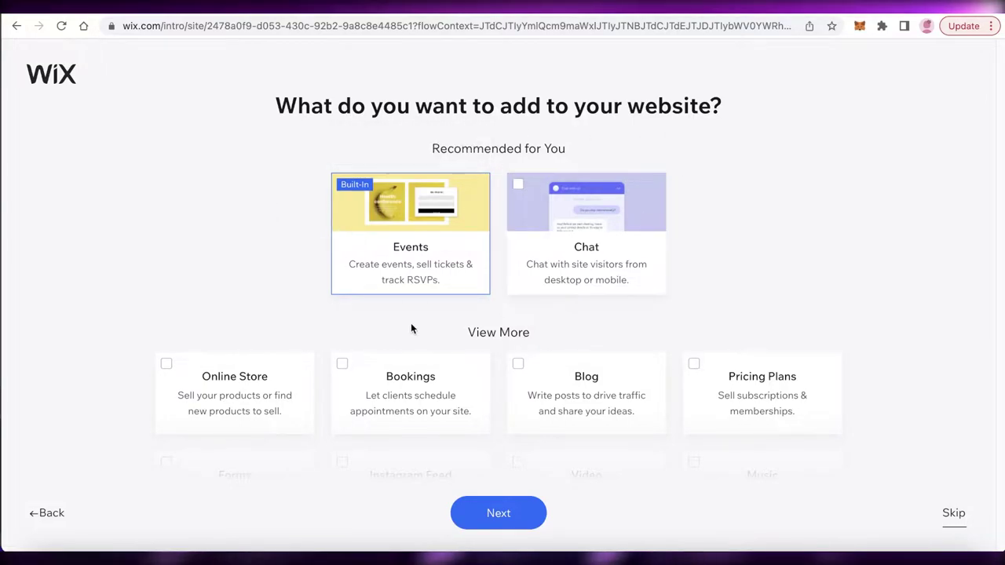
pyautogui.click(498, 515)
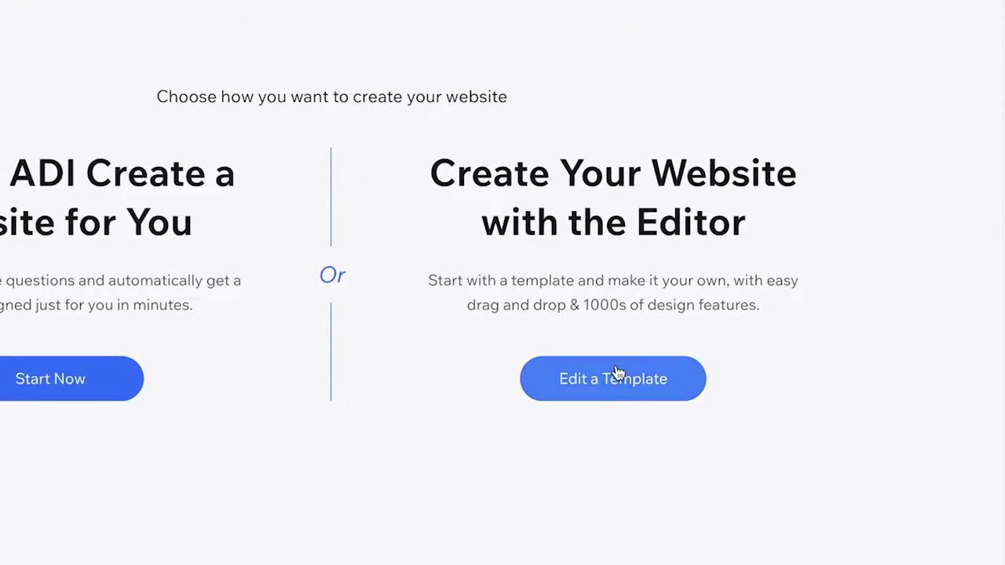
# - Choose to edit a template and browse the first page of Weddings templates
pyautogui.click(619, 375)
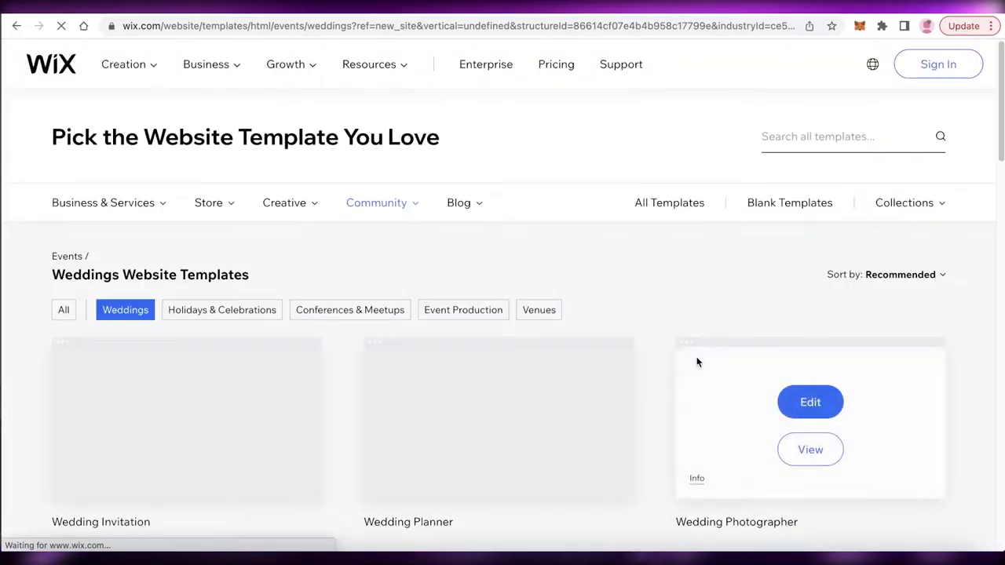
pyautogui.scroll(-4, 600, 227)
pyautogui.scroll(3, 600, 227)
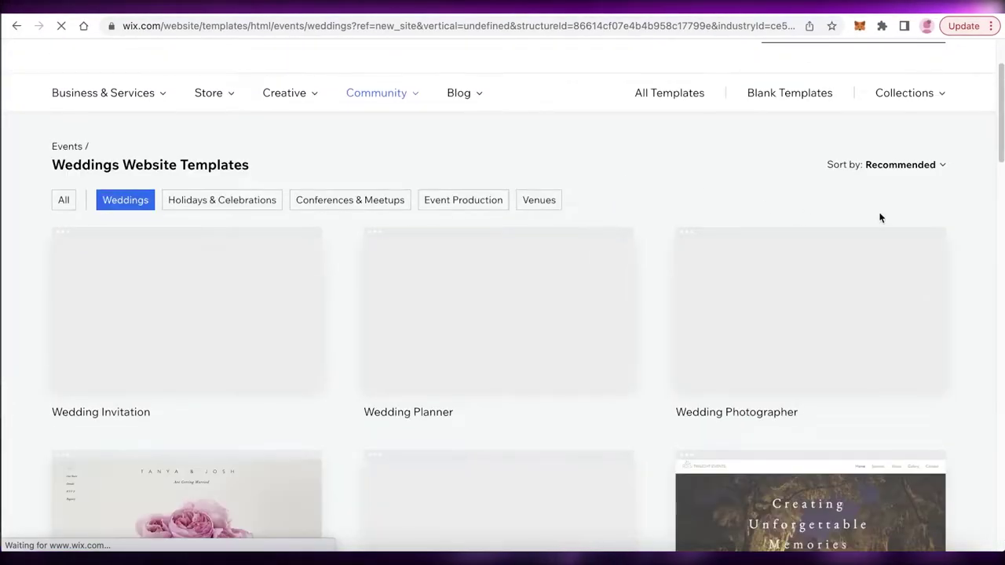
pyautogui.scroll(-1, 893, 240)
pyautogui.scroll(2, 190, 227)
pyautogui.scroll(-4, 190, 226)
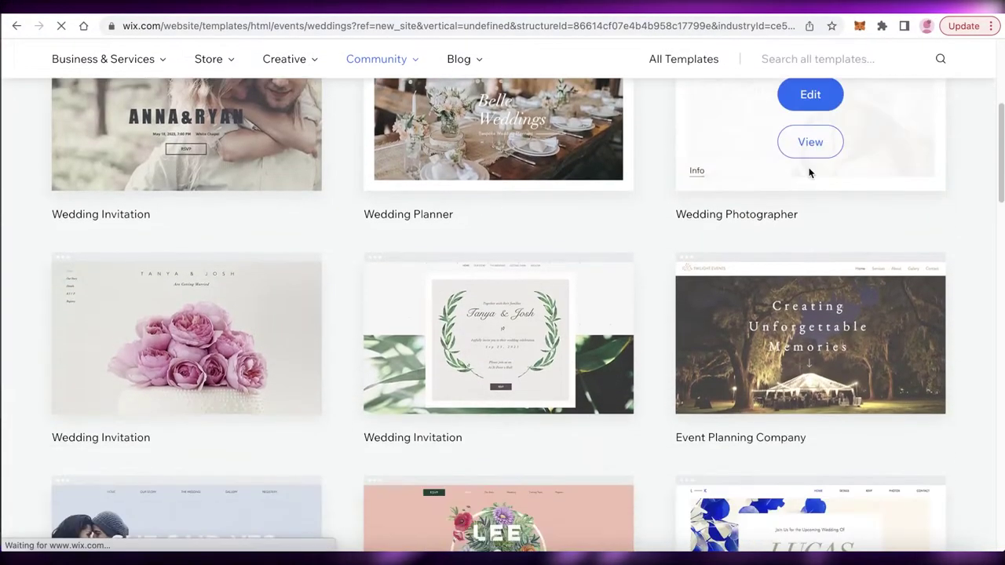
pyautogui.scroll(-5, 171, 316)
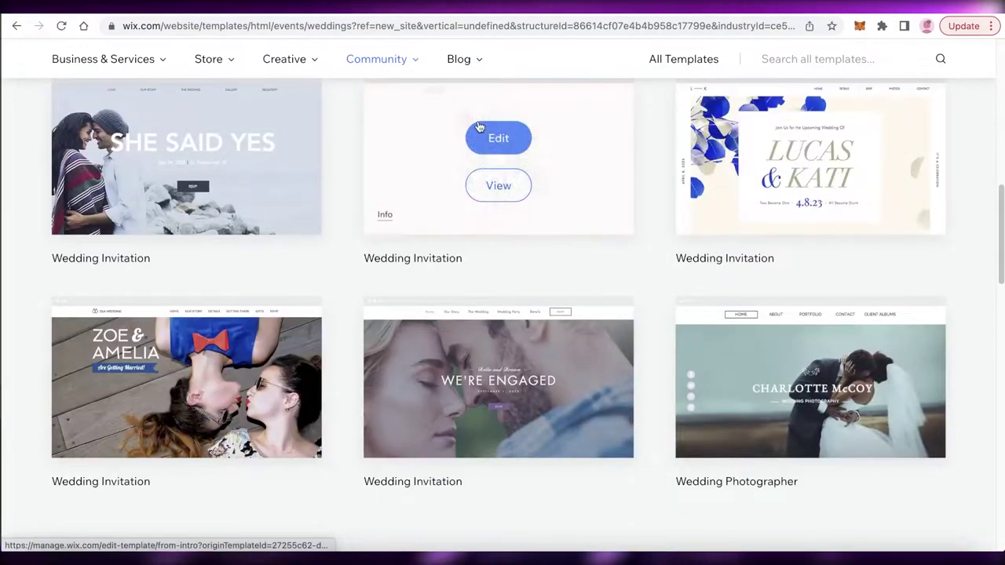
pyautogui.scroll(-5, 702, 228)
pyautogui.scroll(10, 702, 228)
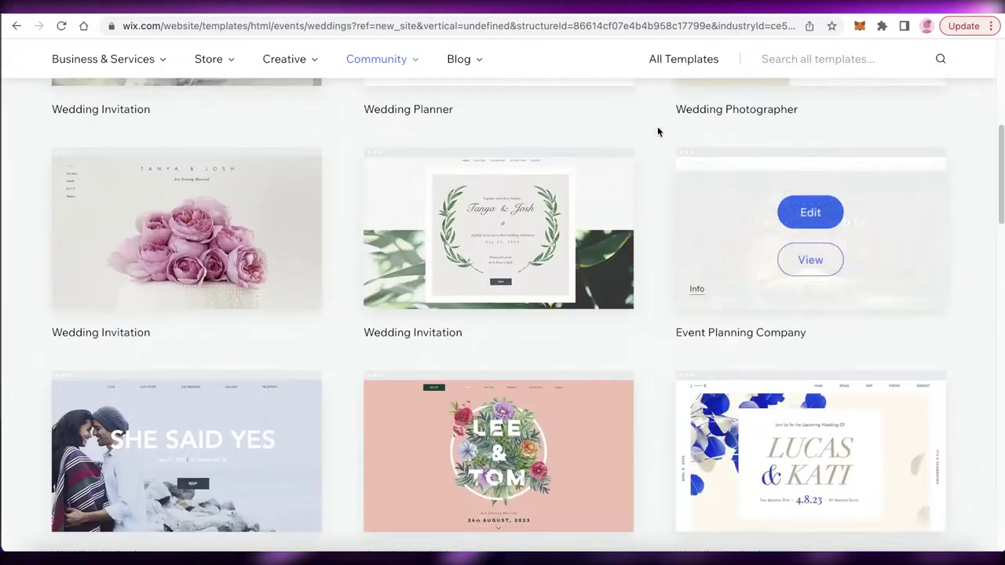
pyautogui.scroll(-5, 855, 213)
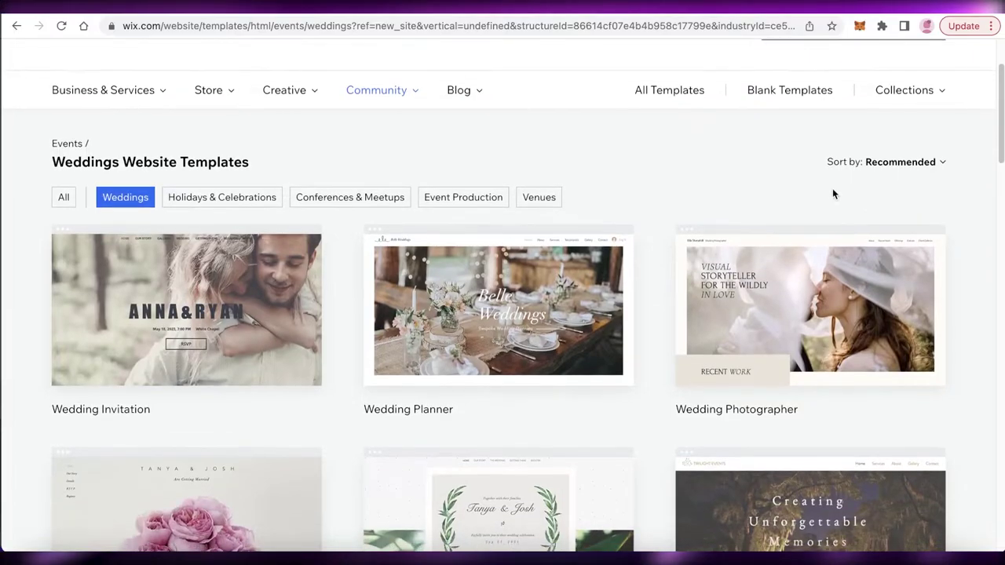
pyautogui.scroll(5, 834, 192)
pyautogui.scroll(-7, 853, 201)
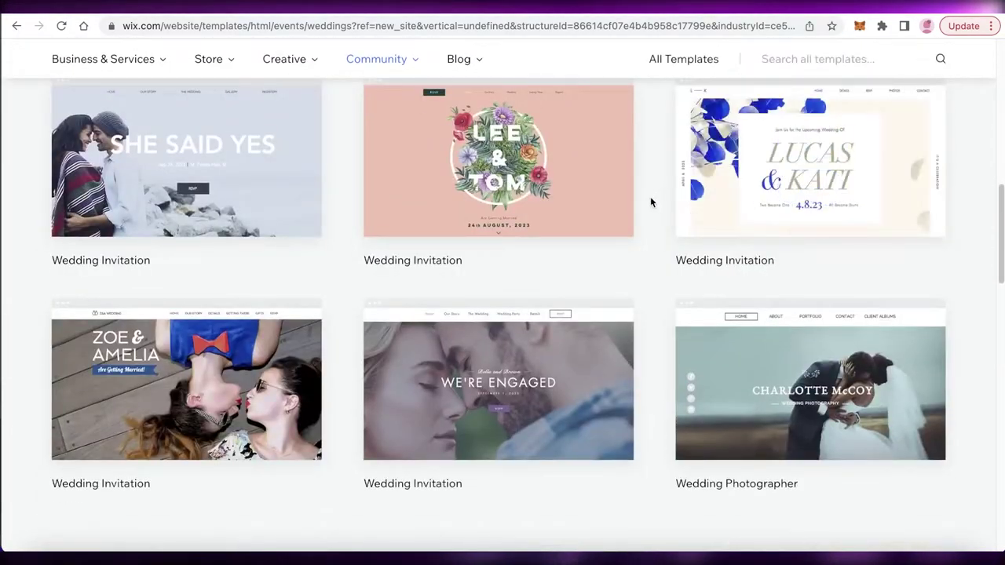
pyautogui.scroll(4, 636, 201)
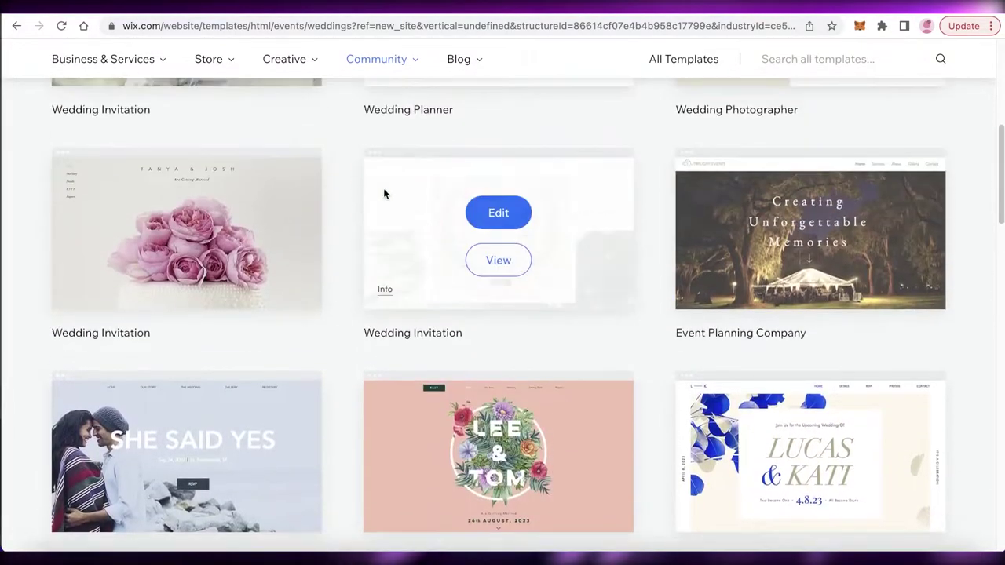
pyautogui.scroll(-5, 399, 185)
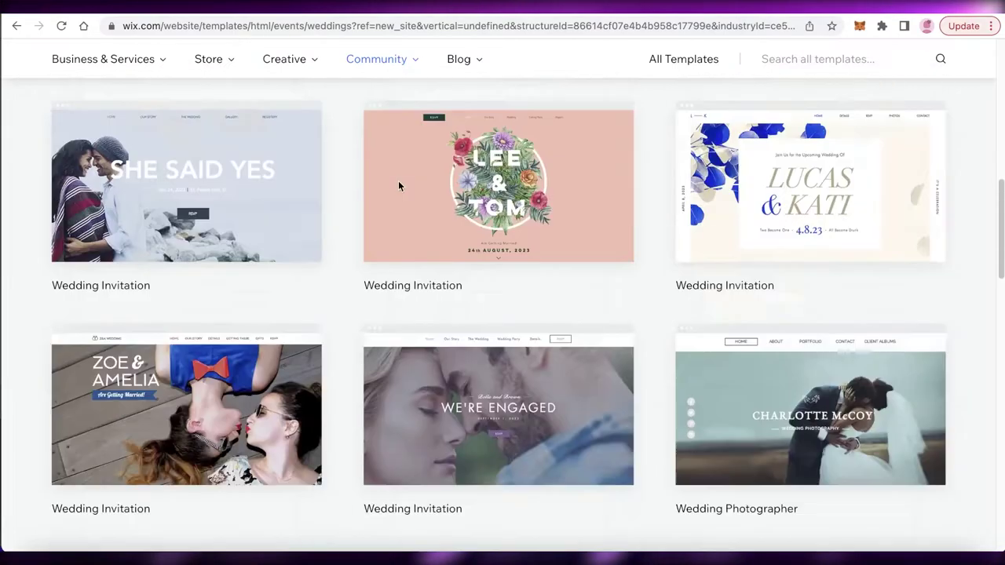
pyautogui.scroll(-5, 503, 424)
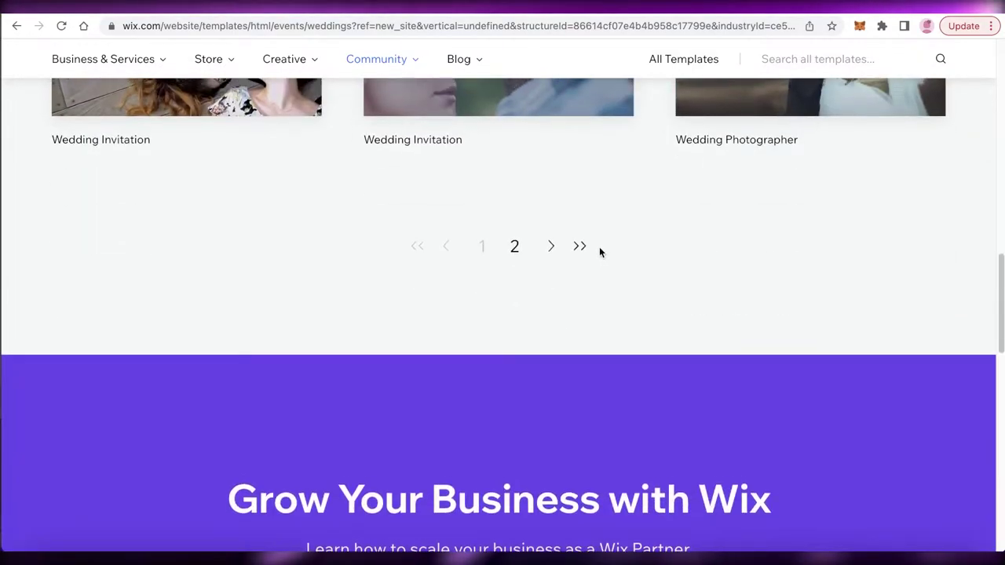
pyautogui.scroll(4, 605, 270)
pyautogui.scroll(7, 601, 266)
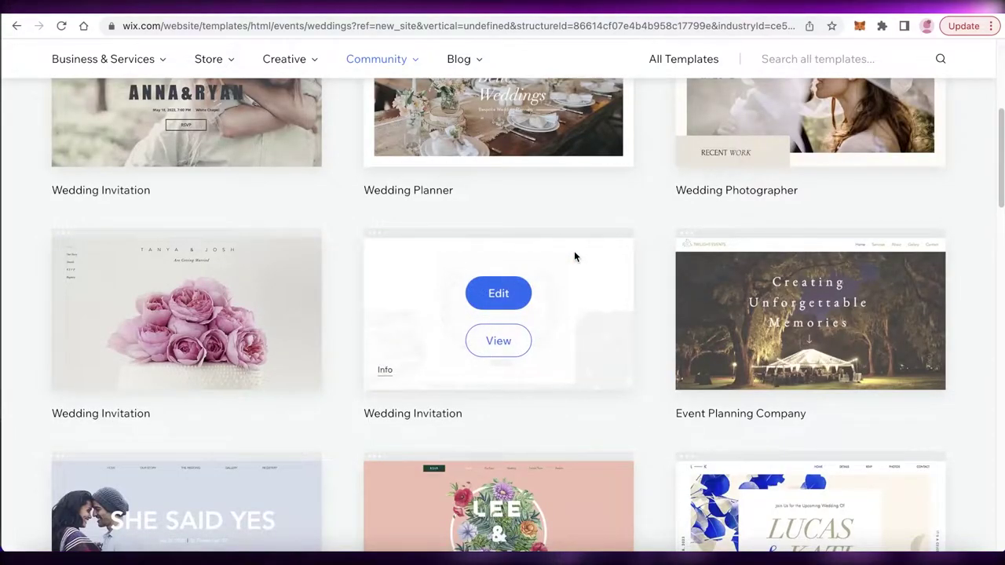
pyautogui.scroll(4, 568, 244)
pyautogui.scroll(-4, 612, 198)
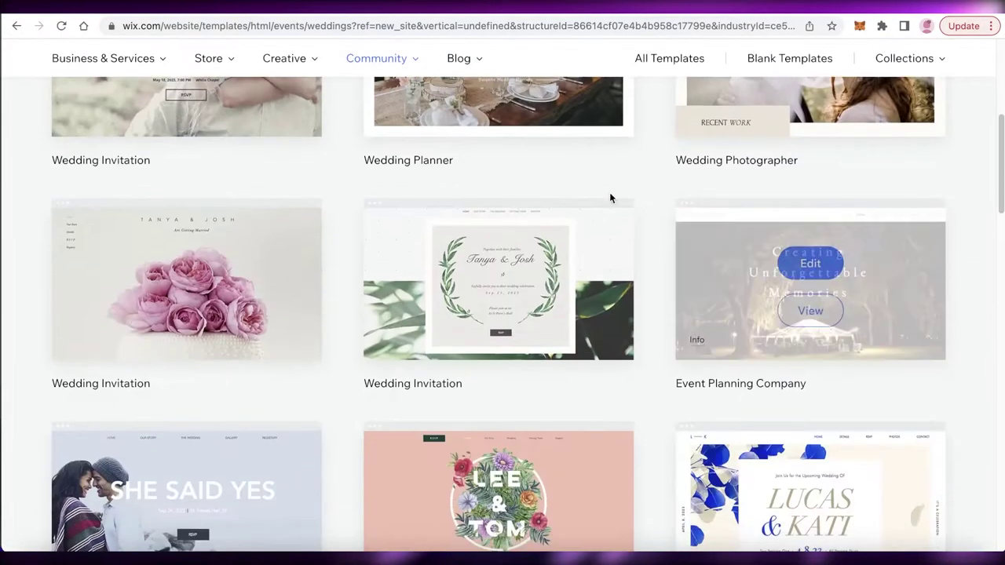
pyautogui.scroll(-6, 610, 198)
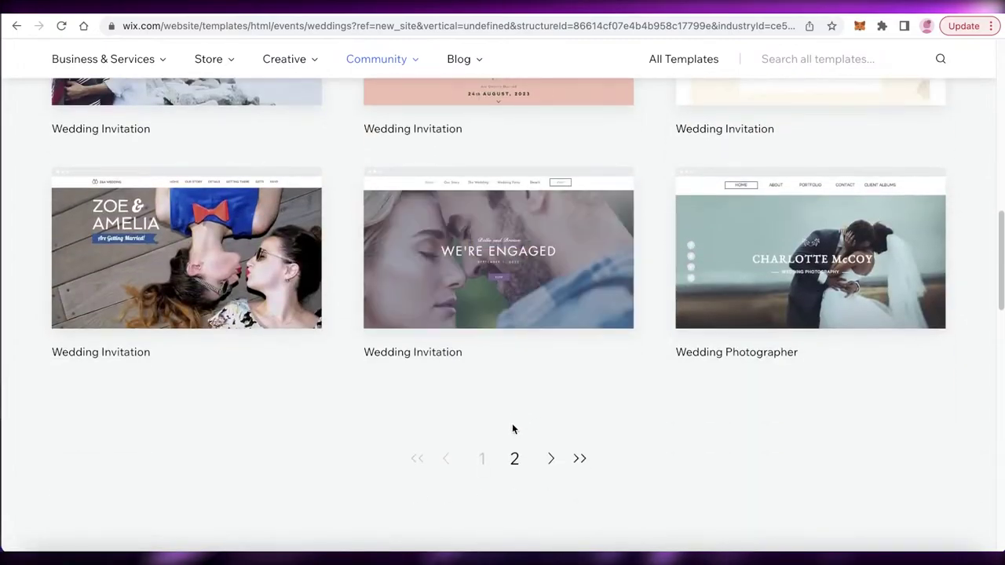
# - Go to page 2 of the Weddings templates gallery
pyautogui.click(513, 459)
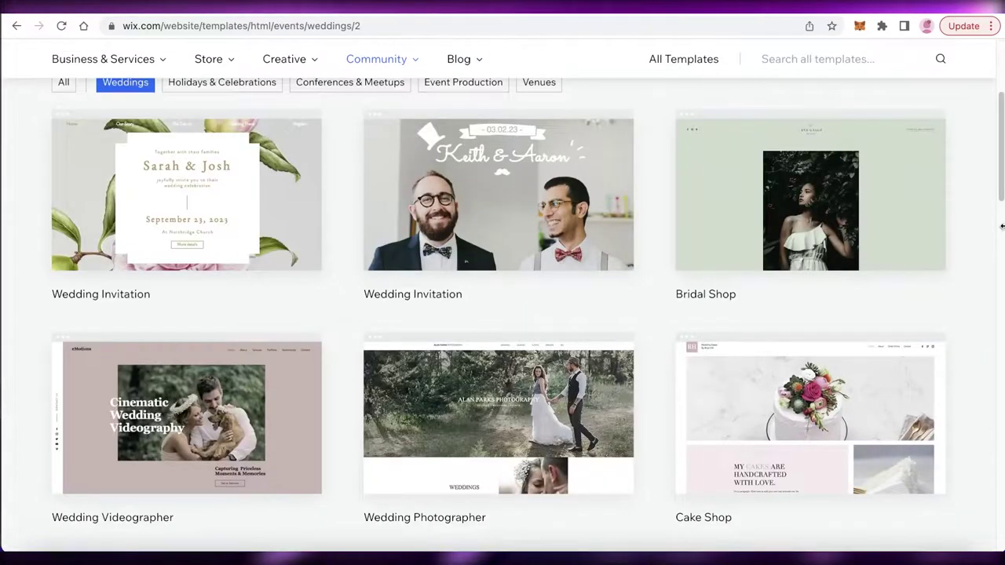
pyautogui.scroll(-3, 997, 227)
pyautogui.scroll(6, 990, 227)
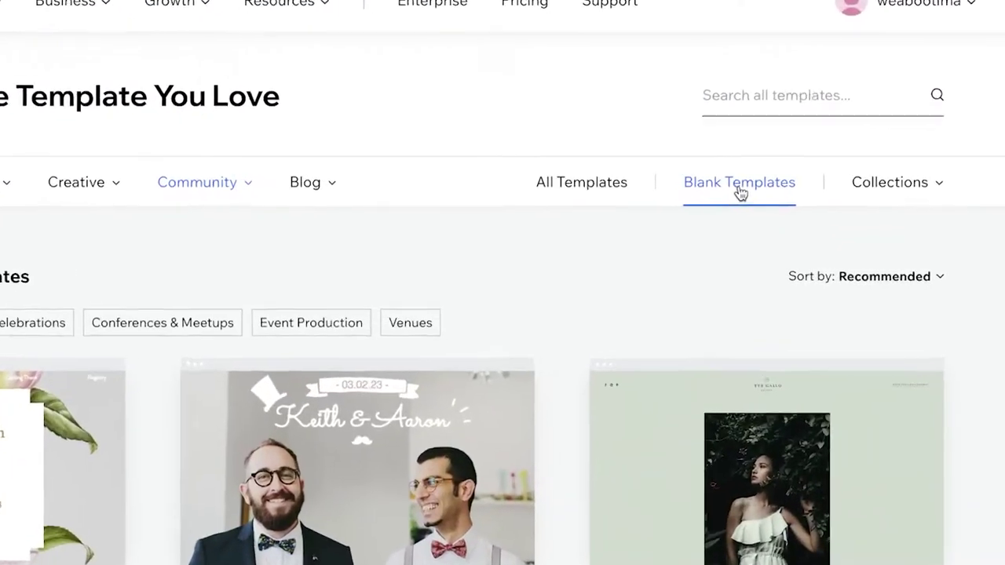
# - Browse the Blank Website Templates layouts, then return to All Website Templates
pyautogui.click(790, 206)
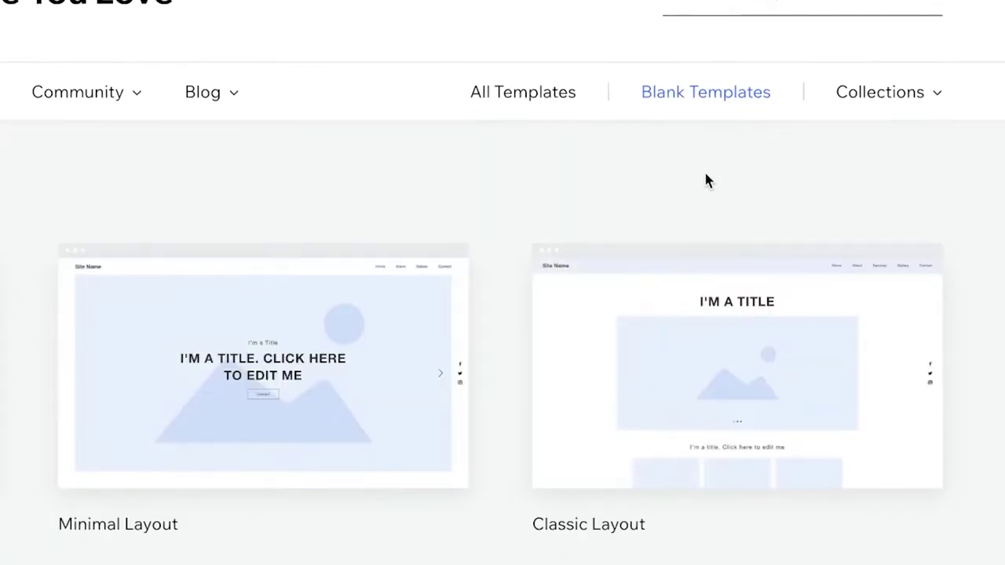
pyautogui.scroll(-10, 699, 337)
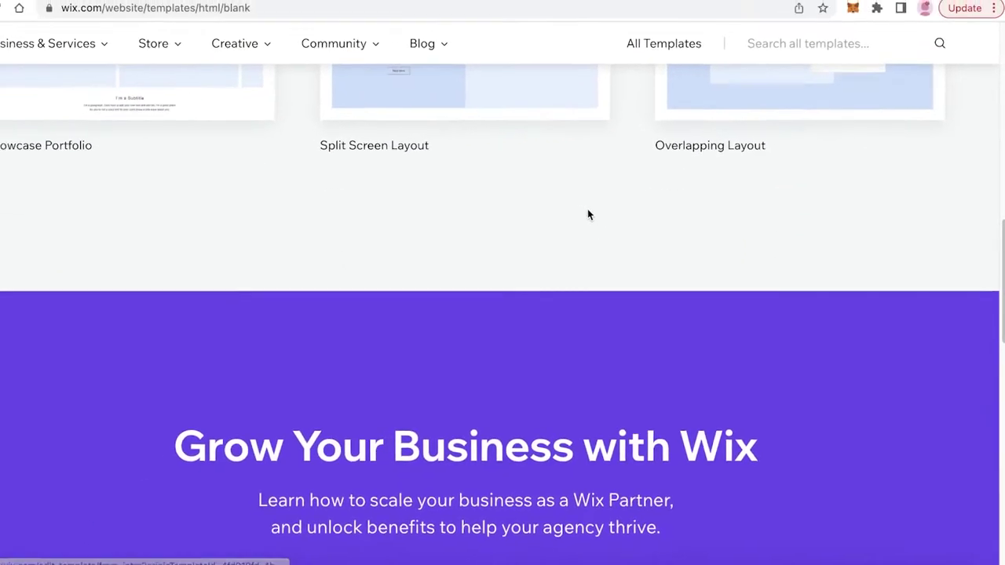
pyautogui.scroll(10, 620, 204)
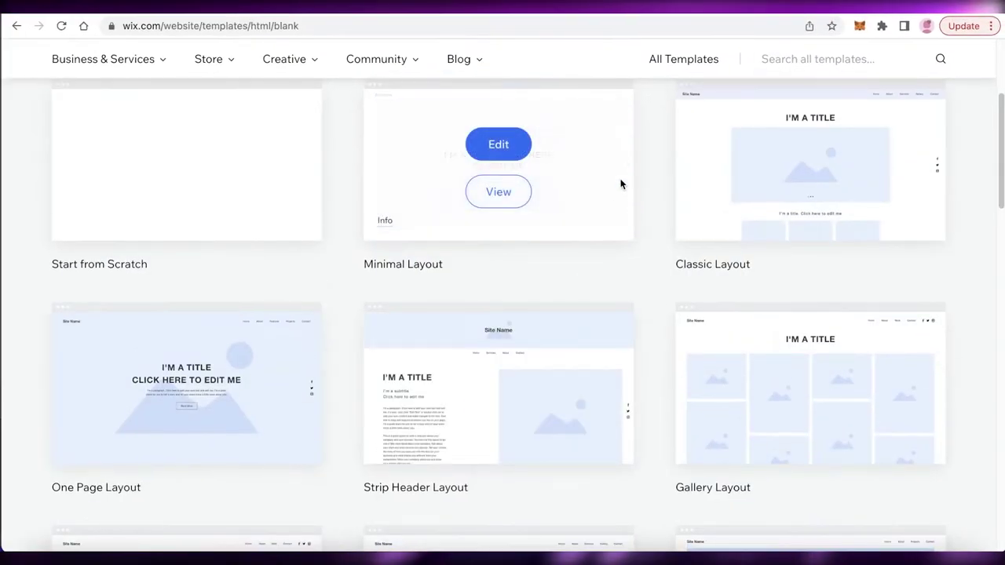
pyautogui.scroll(3, 620, 184)
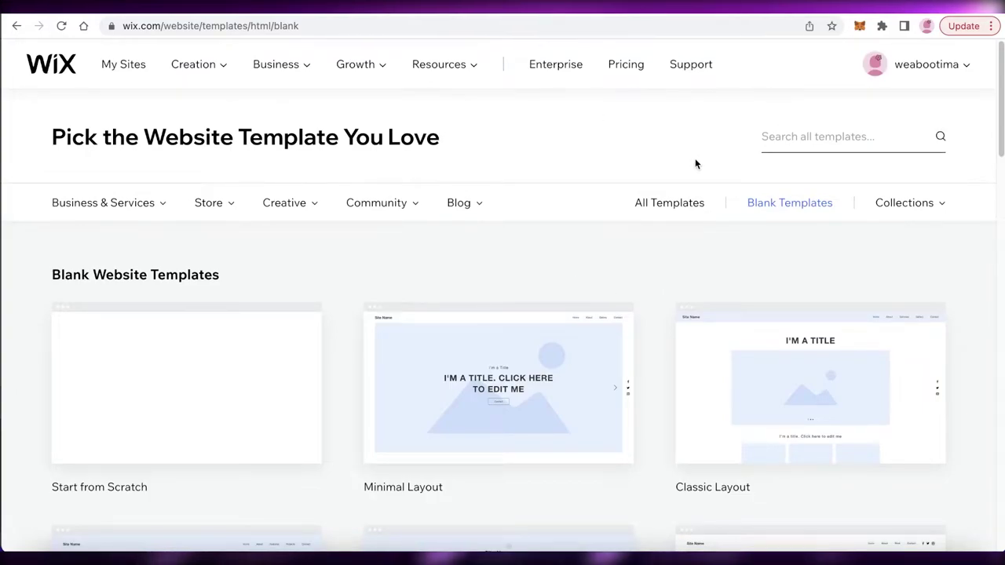
pyautogui.scroll(-2, 695, 161)
pyautogui.scroll(3, 782, 157)
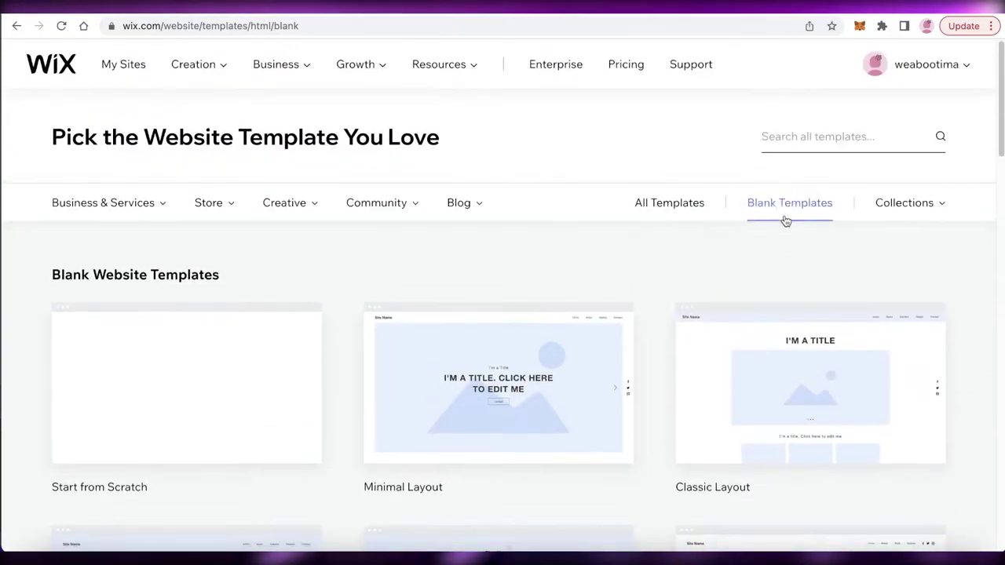
pyautogui.click(675, 203)
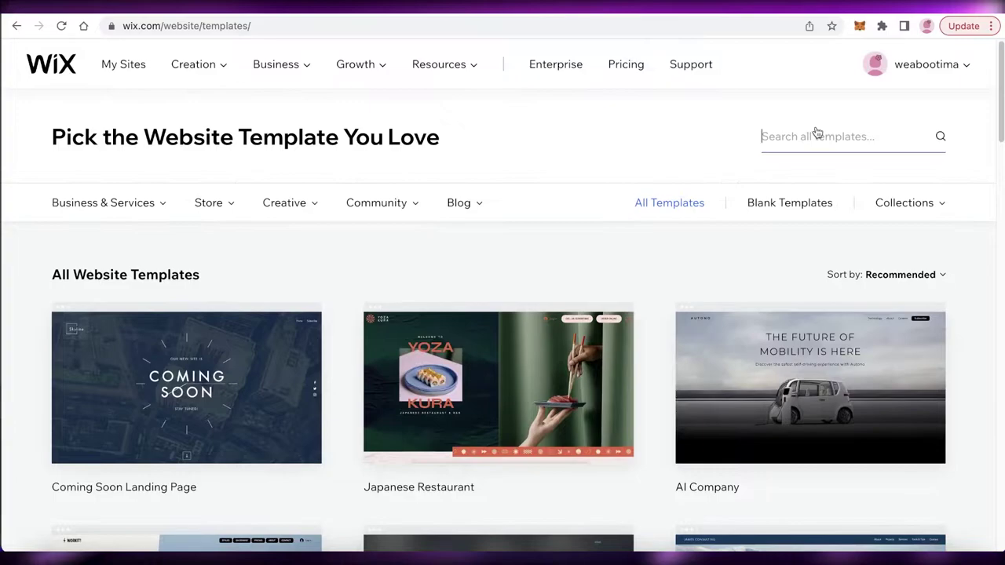
# - Search all templates for 'WEDDING' and look through the results
pyautogui.click(815, 133)
pyautogui.write('WEDDING')
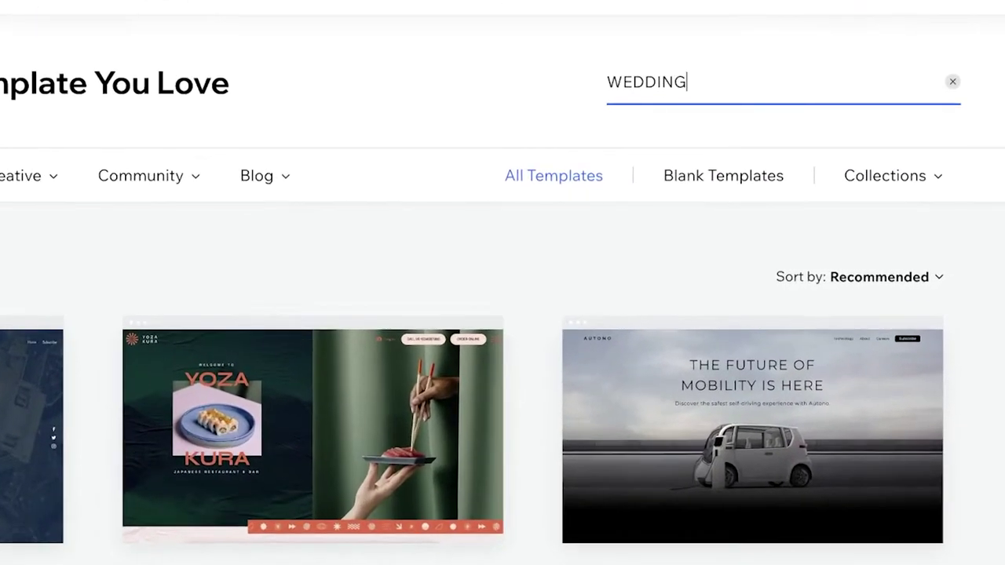
pyautogui.press('Return')
pyautogui.scroll(-5, 991, 200)
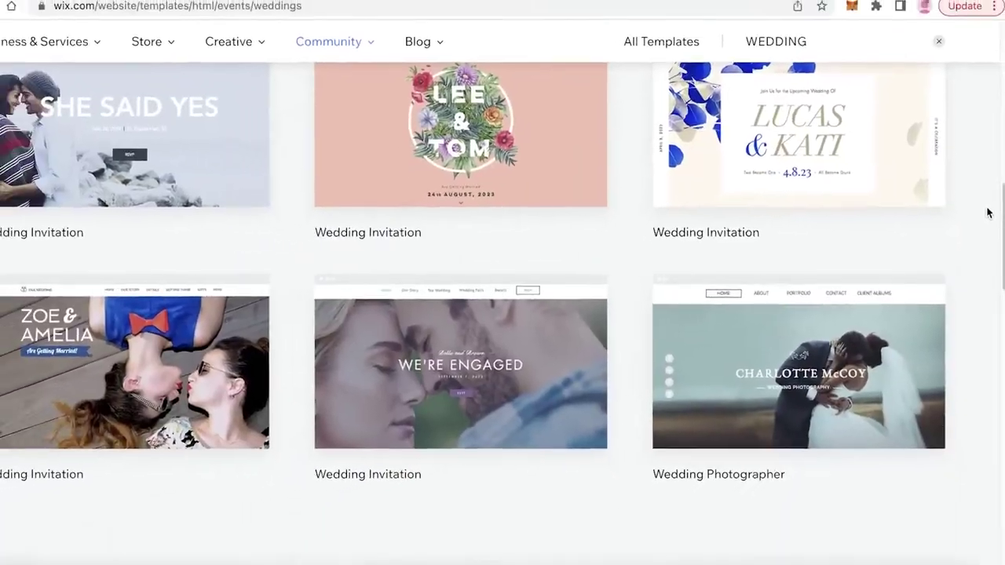
pyautogui.scroll(10, 987, 214)
pyautogui.scroll(-5, 987, 217)
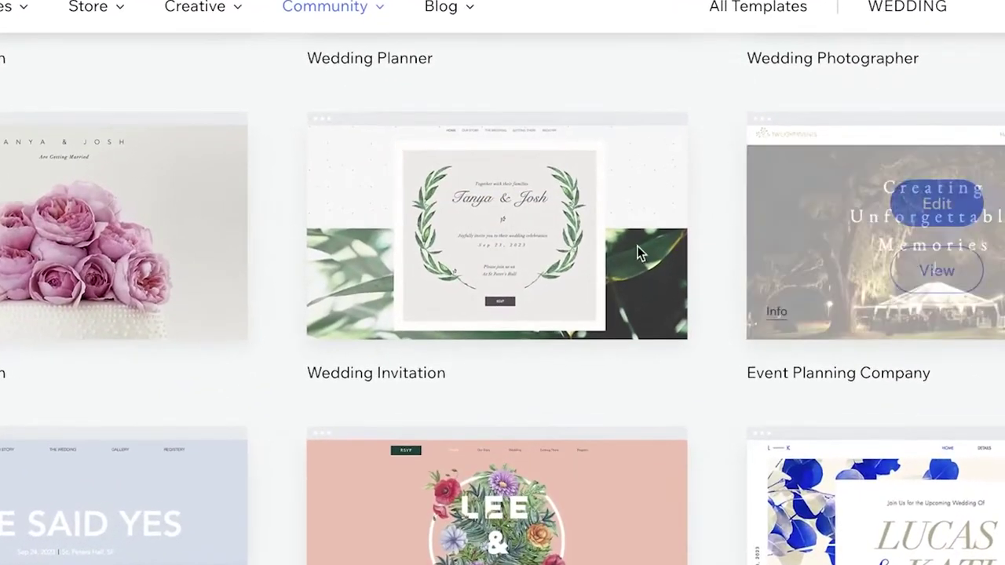
# - Open the Tanya & Josh Wedding Invitation template in the editor
pyautogui.moveTo(571, 237)
pyautogui.click(461, 217)
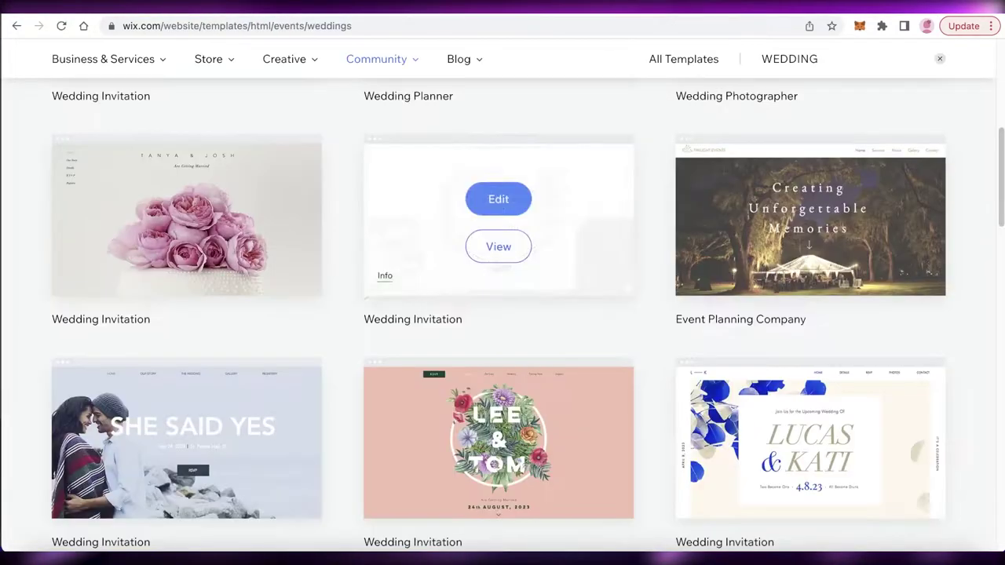
pyautogui.scroll(-5, 864, 204)
pyautogui.scroll(3, 975, 220)
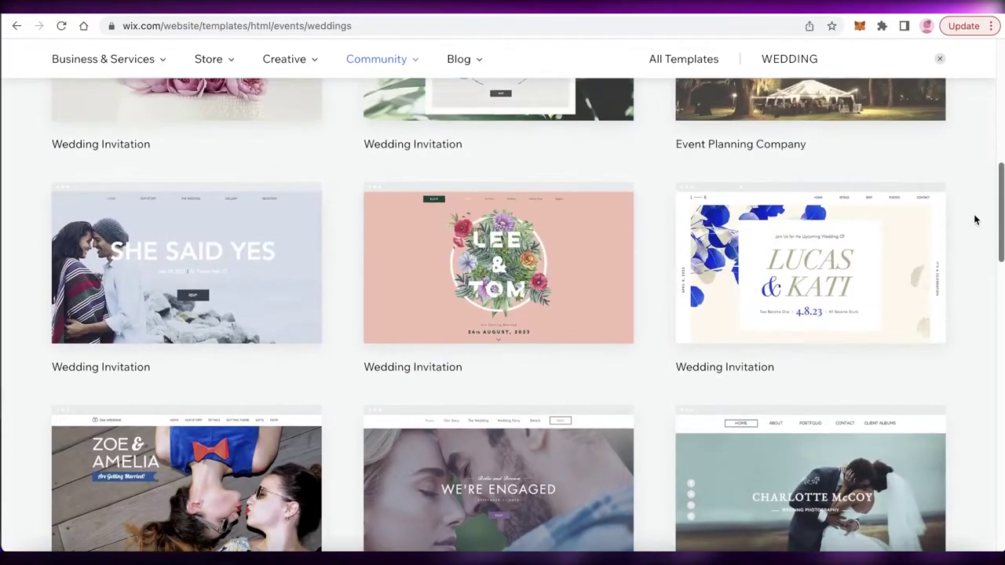
pyautogui.scroll(-4, 977, 218)
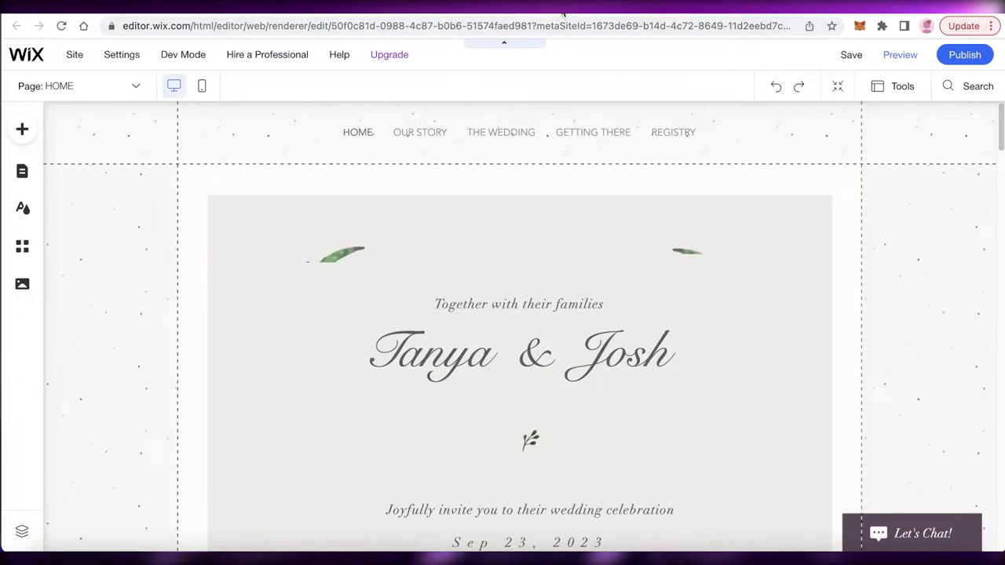
# - Scroll through the Tanya & Josh template's home page sections in the editor
pyautogui.scroll(-5, 890, 246)
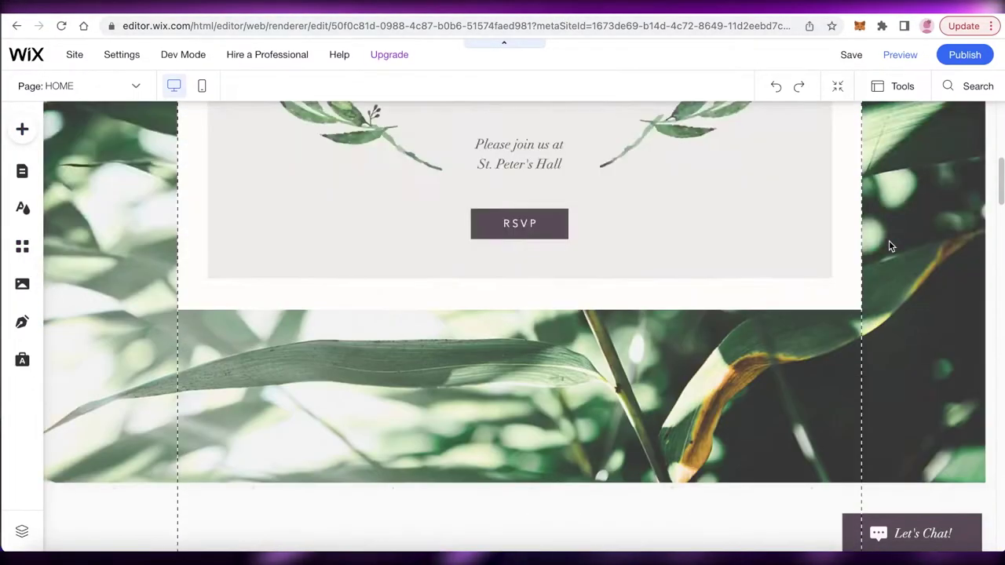
pyautogui.scroll(-6, 416, 361)
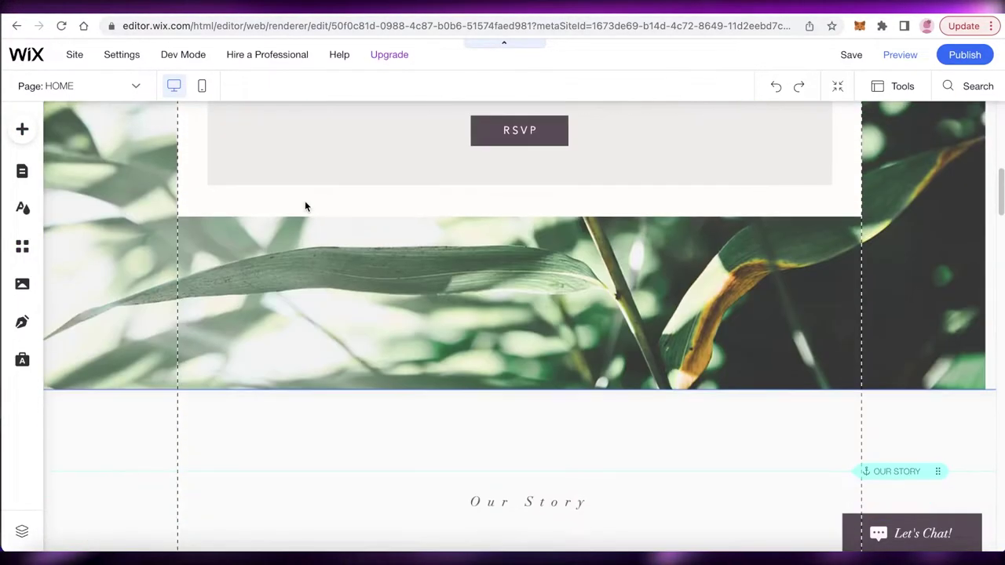
pyautogui.scroll(-3, 96, 352)
pyautogui.scroll(10, 458, 280)
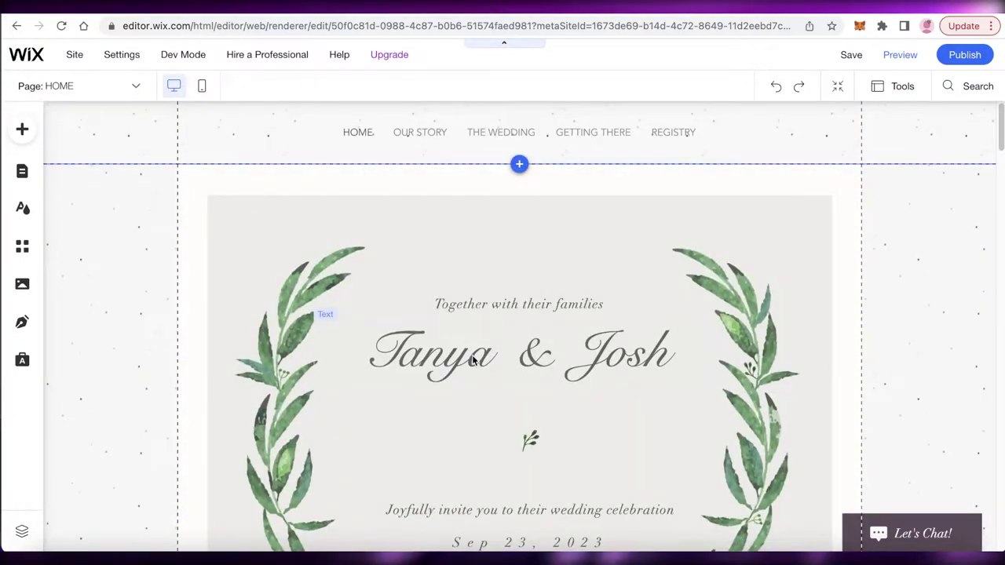
pyautogui.scroll(-1, 586, 238)
# - Change the Tanya & Josh names heading to 'jane & jon'
pyautogui.click(496, 322)
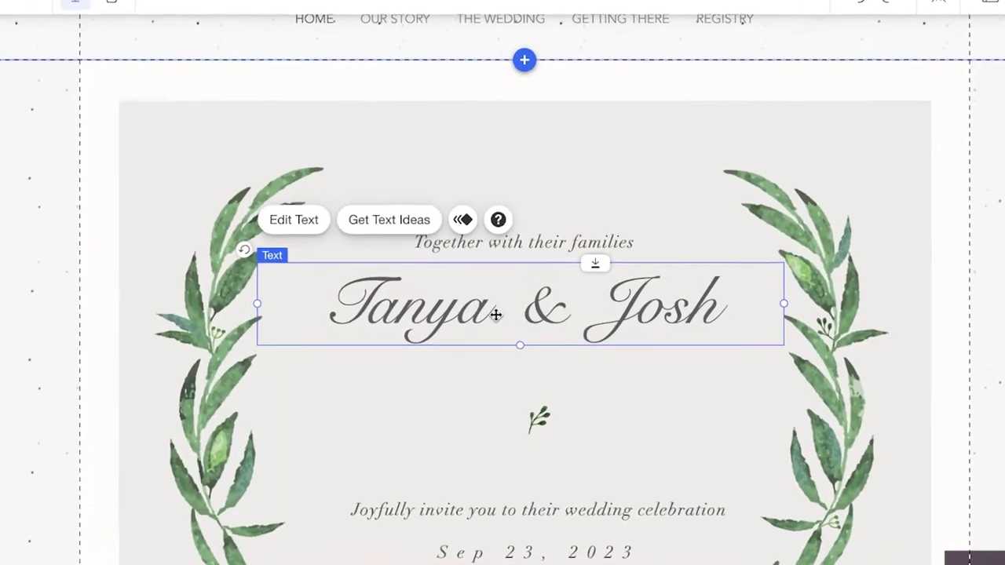
pyautogui.doubleClick(647, 292)
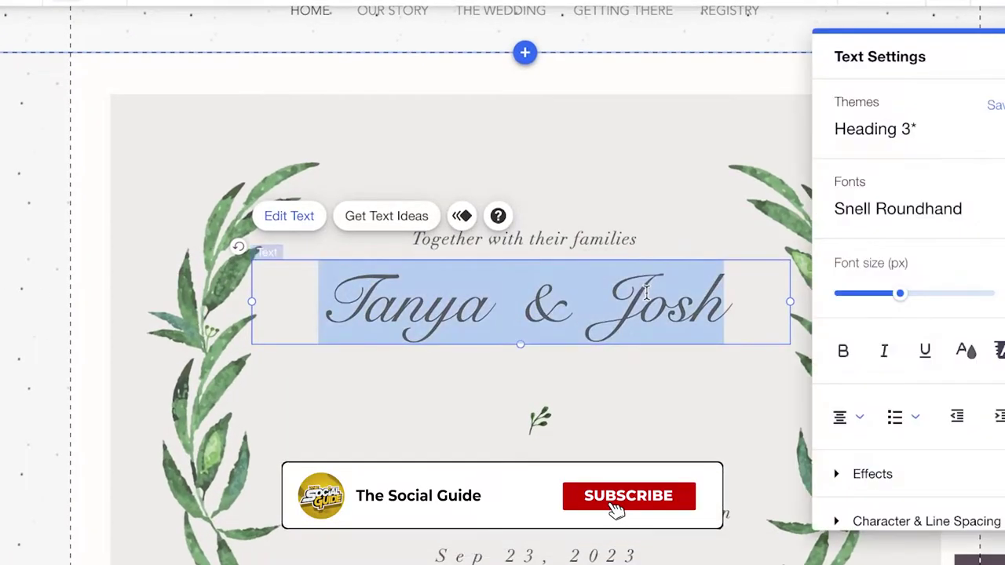
pyautogui.write('jane')
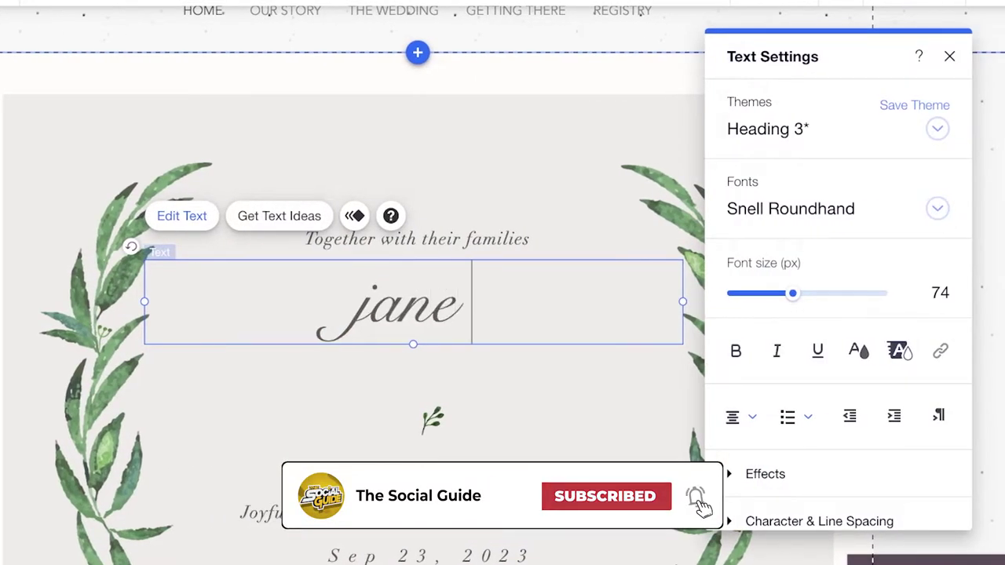
pyautogui.write(' 7')
pyautogui.press('BackSpace')
pyautogui.write('&jon')
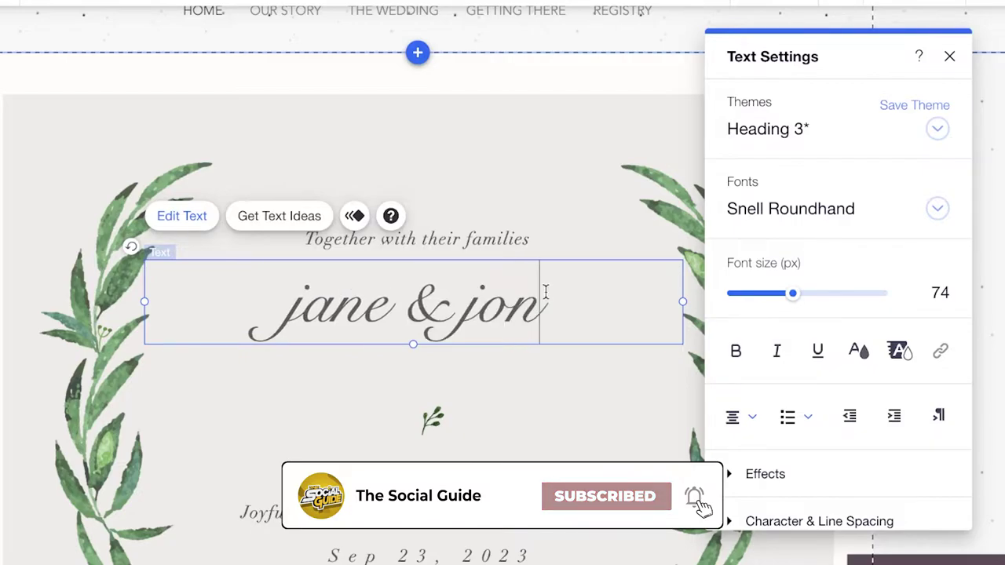
# - Replace the Sep 23, 2023 date line with 'june 4th 2022'
pyautogui.click(672, 210)
pyautogui.scroll(-3, 461, 354)
pyautogui.click(55, 147)
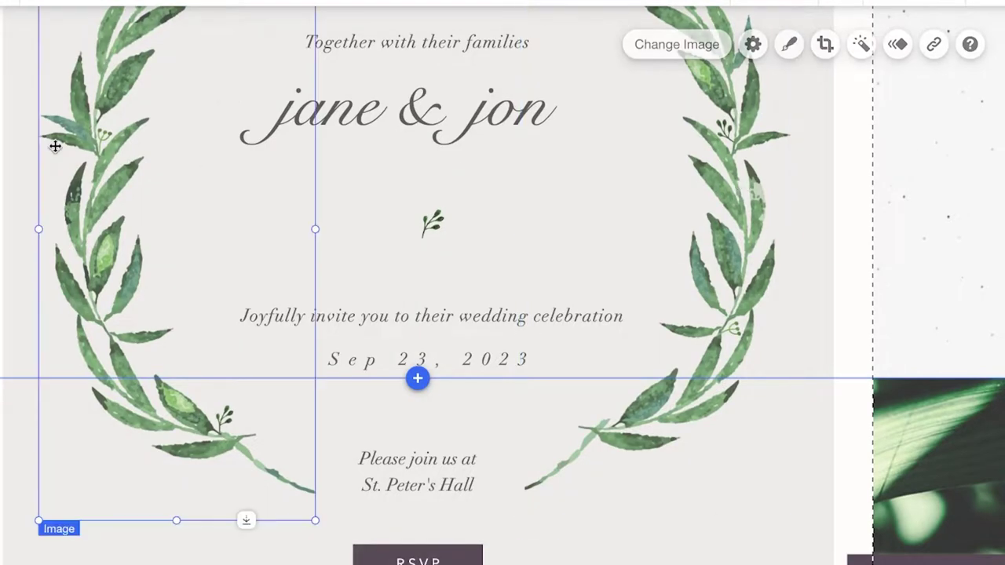
pyautogui.click(506, 358)
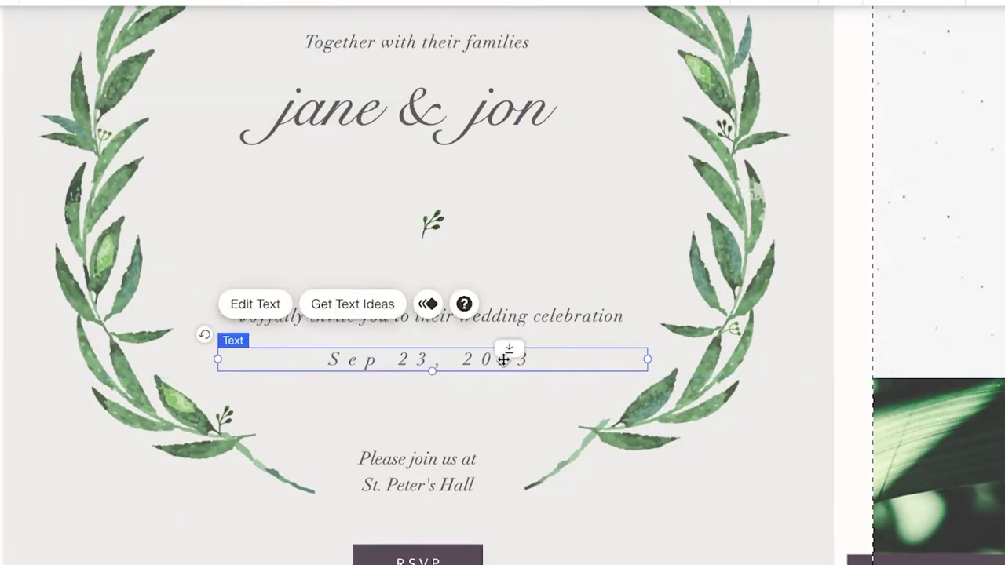
pyautogui.doubleClick(436, 363)
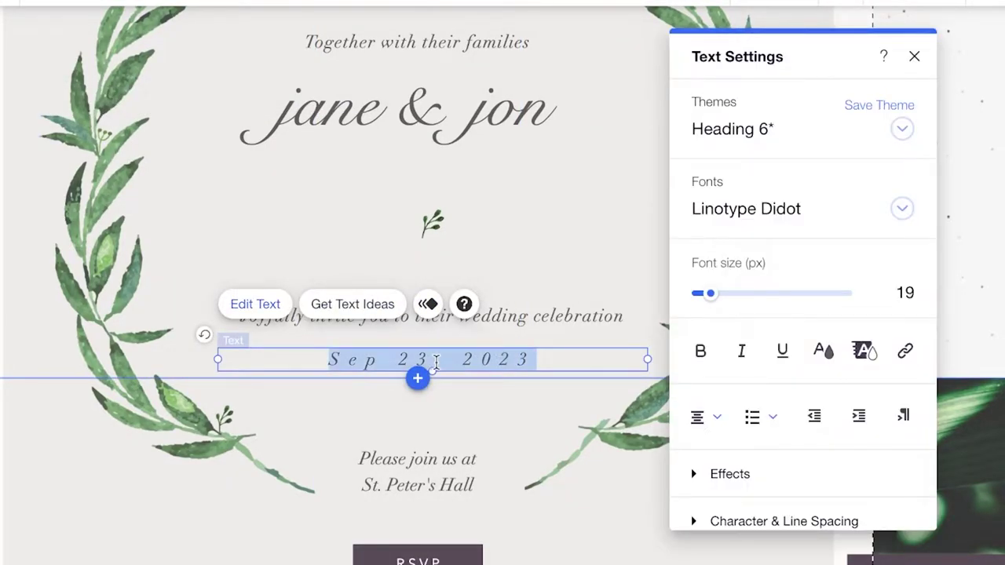
pyautogui.write('jubn')
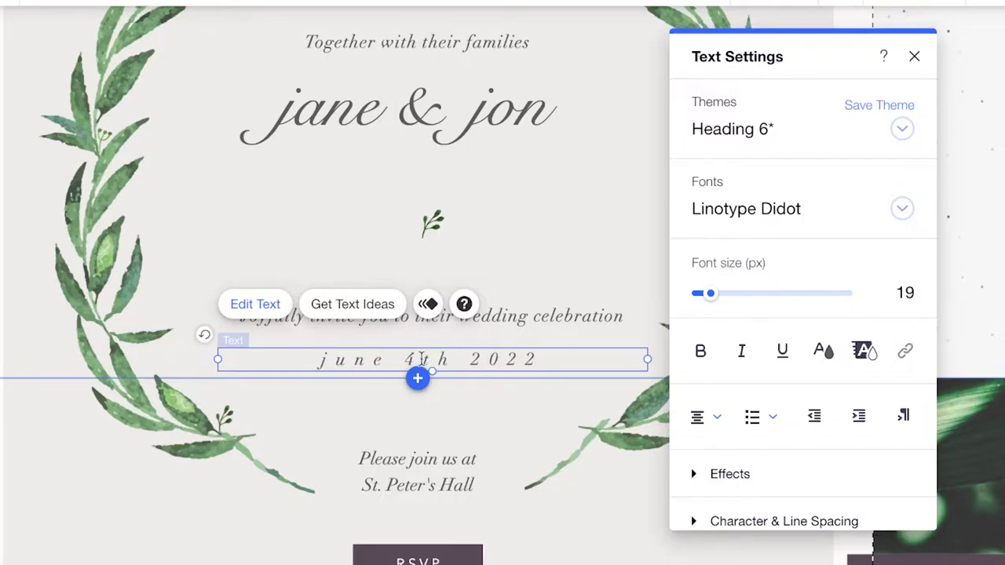
# - Open the Events widget's management dashboard and view the Published events list
pyautogui.click(382, 454)
pyautogui.click(313, 377)
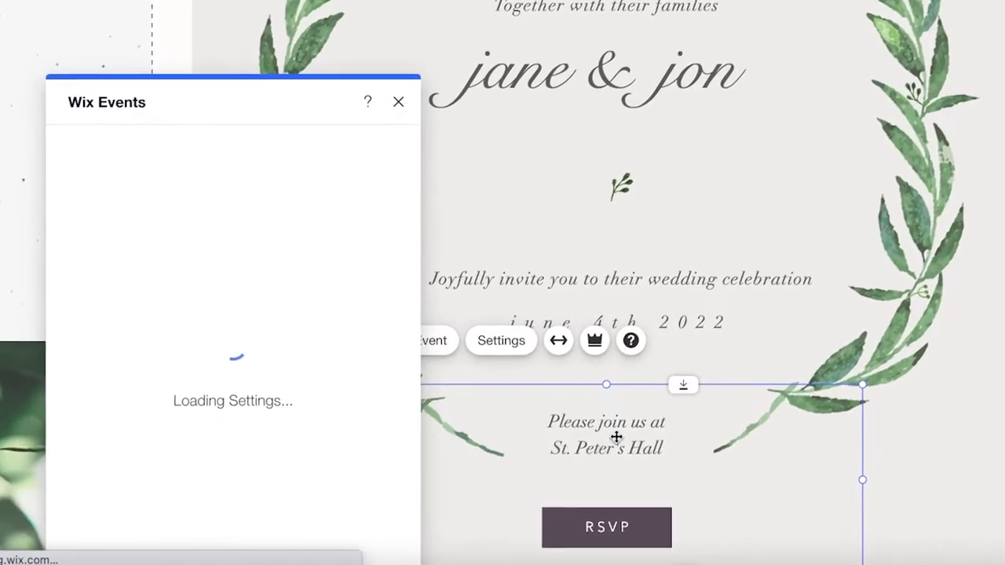
pyautogui.click(402, 101)
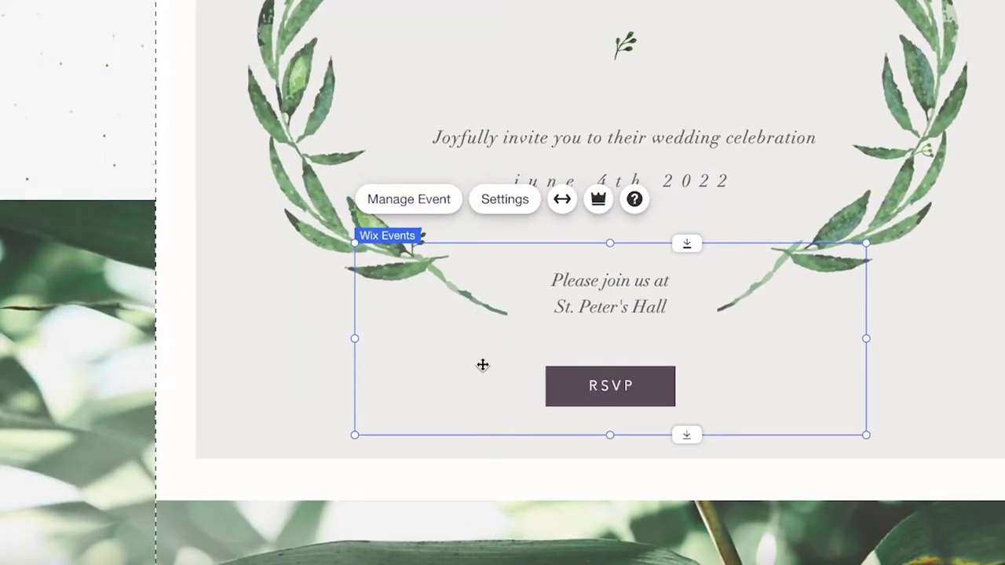
pyautogui.click(466, 202)
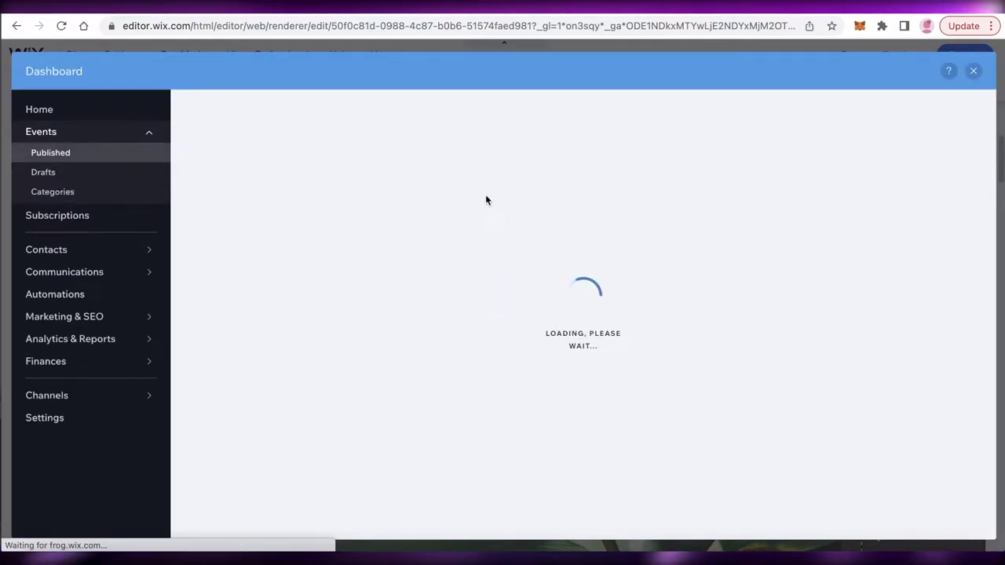
pyautogui.click(115, 150)
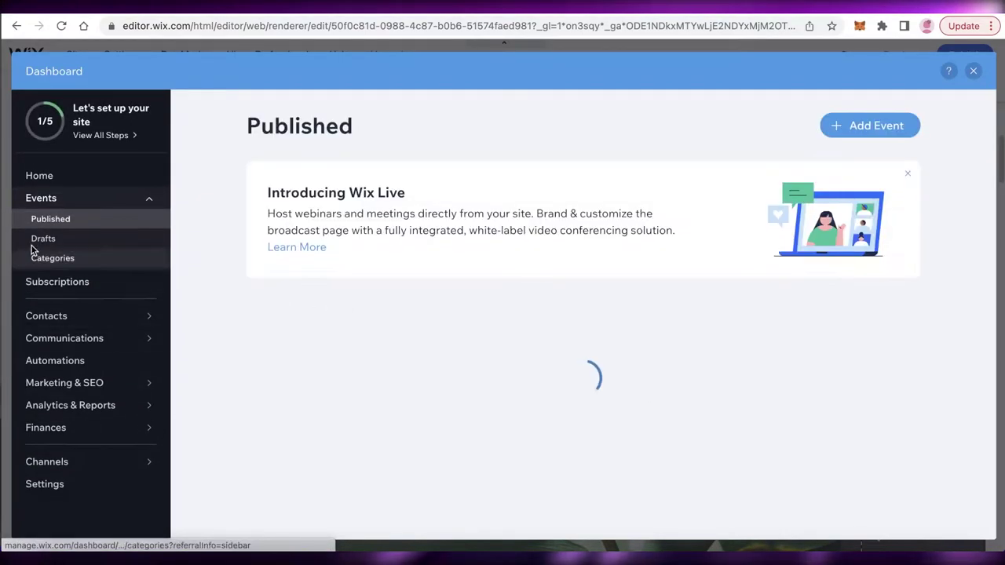
pyautogui.scroll(-3, 618, 235)
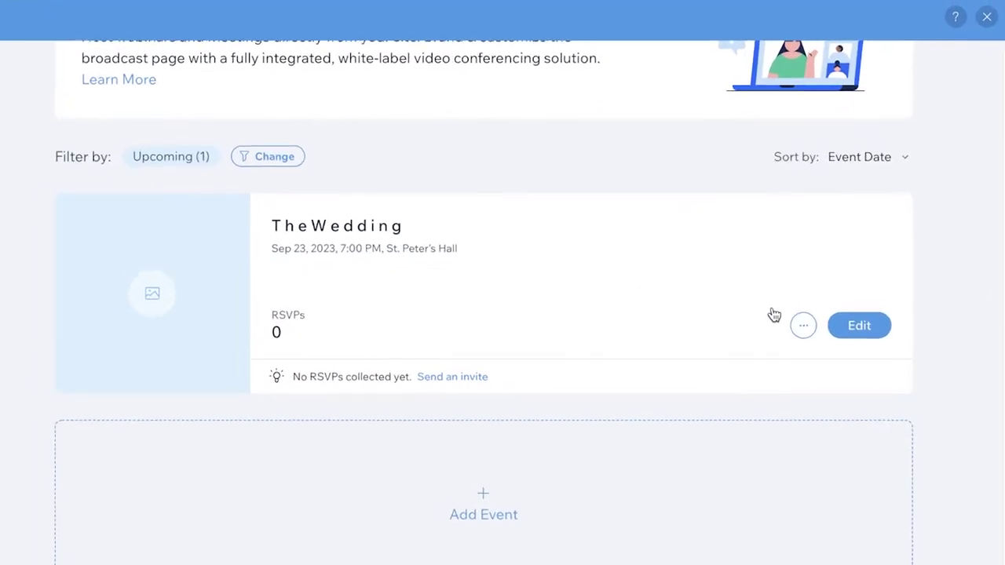
# - Open The Wedding event's details in the Events dashboard
pyautogui.click(835, 338)
pyautogui.scroll(-3, 234, 316)
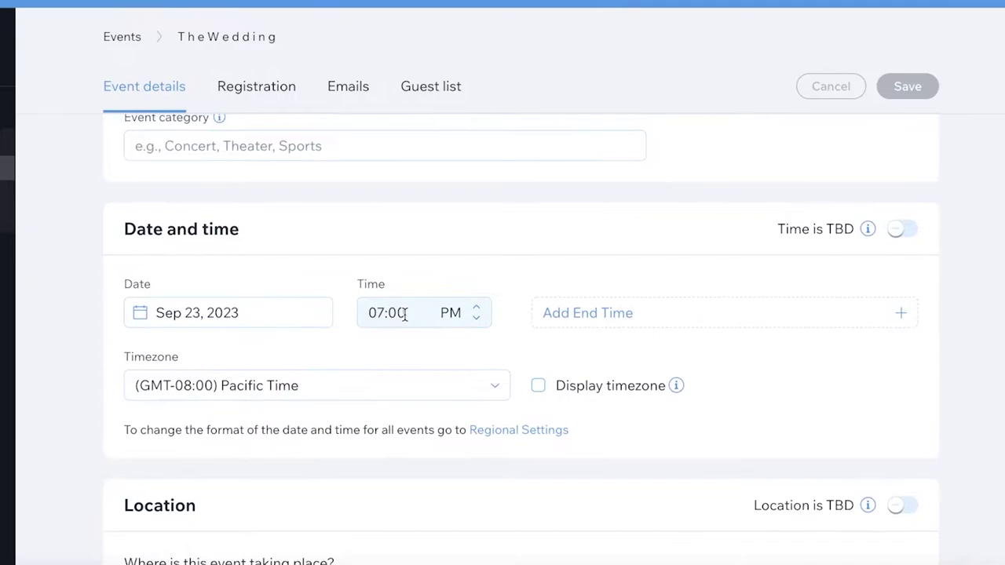
pyautogui.scroll(-10, 377, 325)
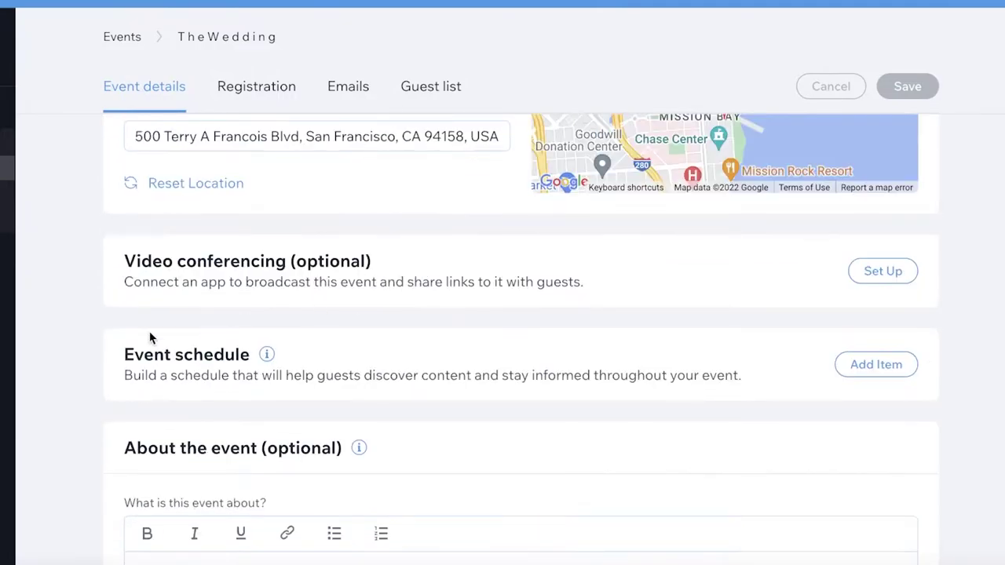
pyautogui.scroll(3, 369, 306)
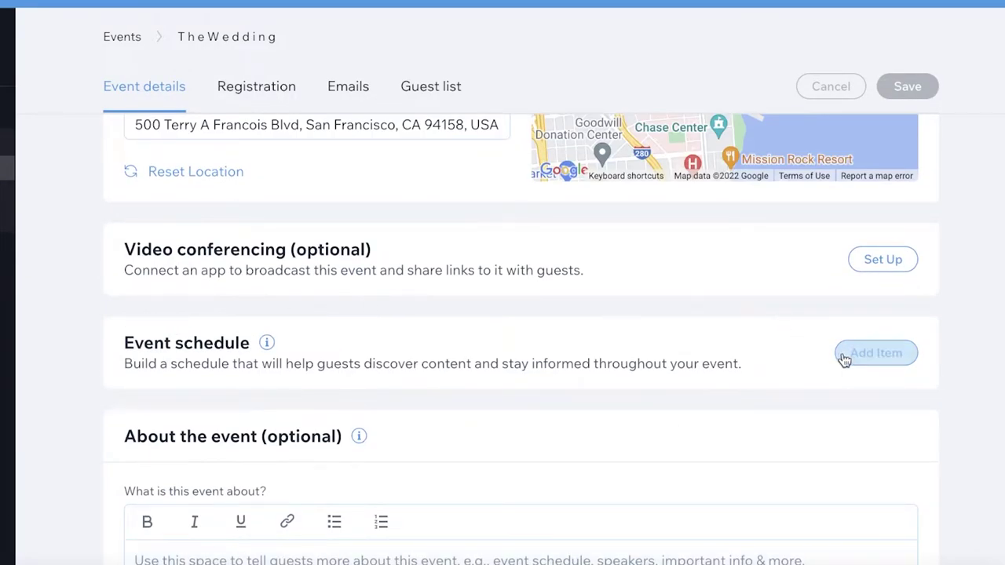
# - Add a Dinner schedule item running 9:00–9:10 PM to the event
pyautogui.click(877, 354)
pyautogui.click(270, 130)
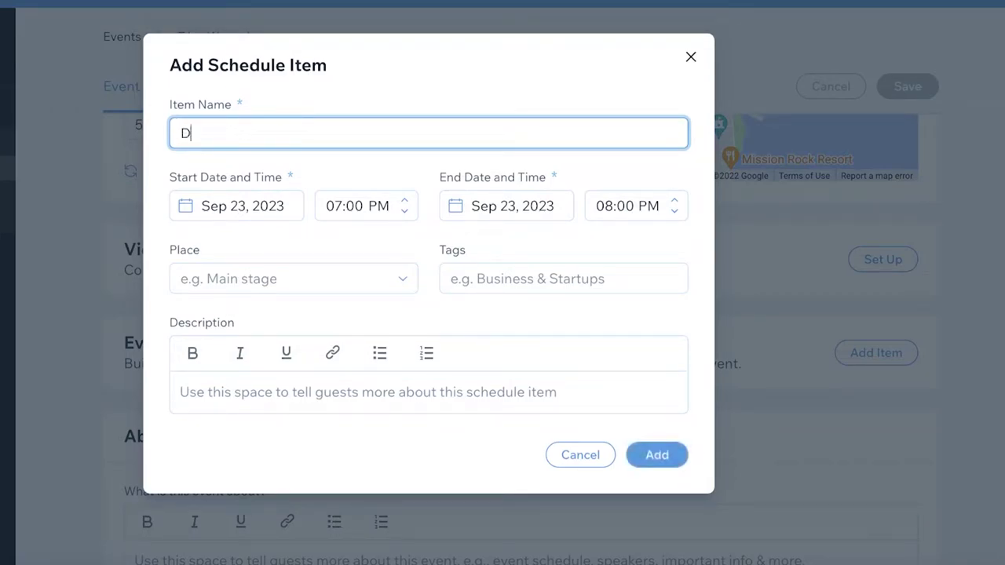
pyautogui.click(366, 216)
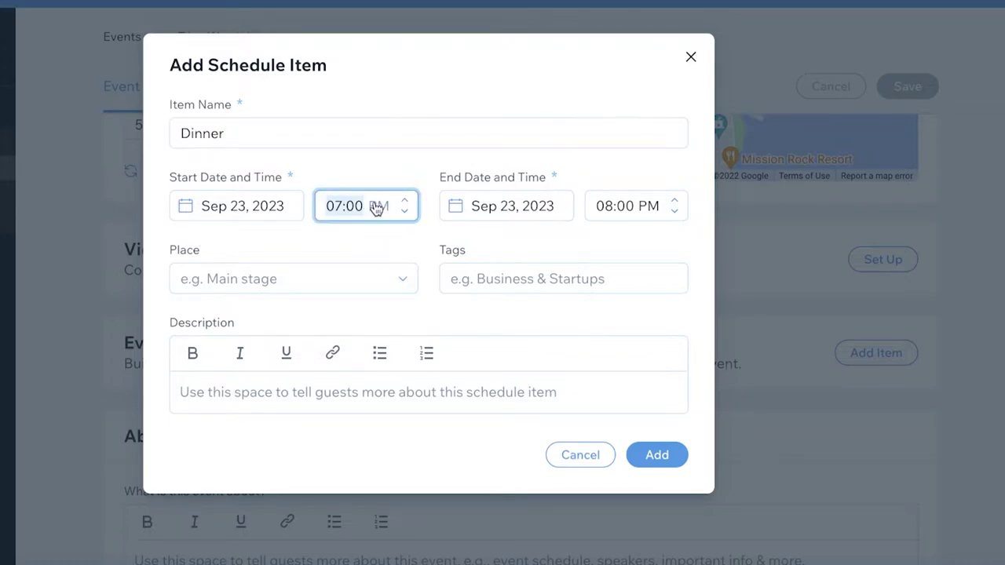
pyautogui.click(274, 266)
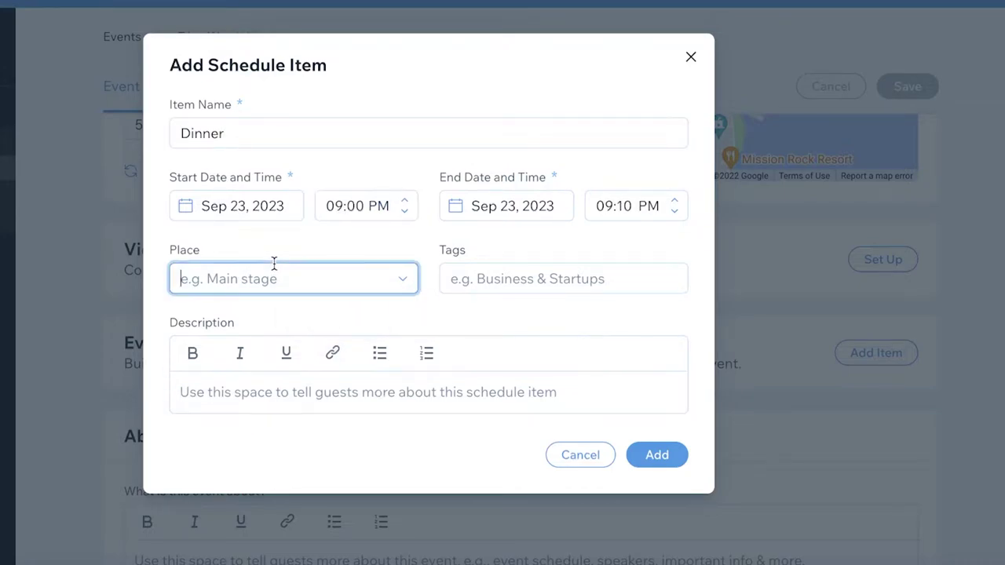
pyautogui.click(517, 284)
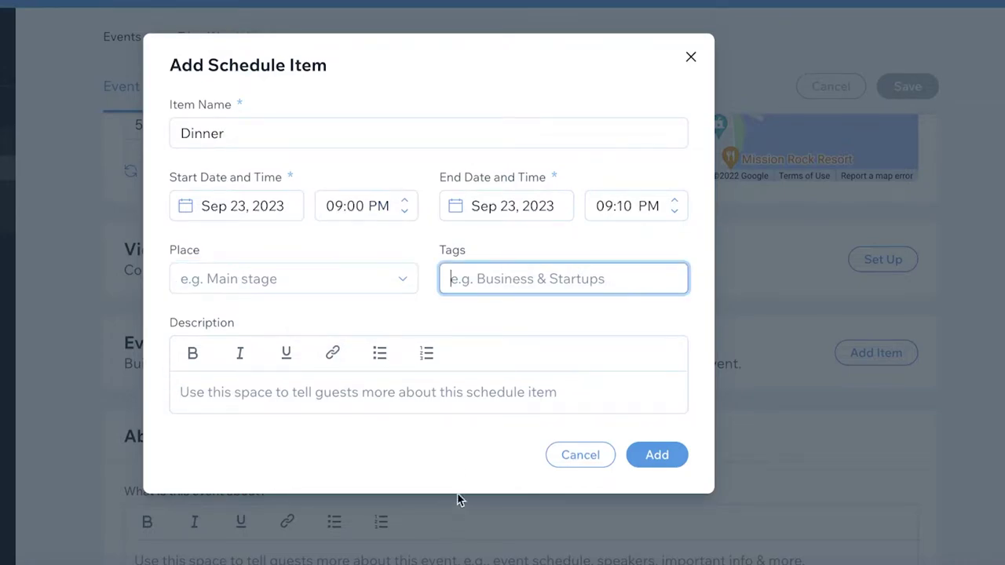
pyautogui.click(668, 457)
# - Dismiss the empty second schedule item form and review the event details
pyautogui.click(881, 356)
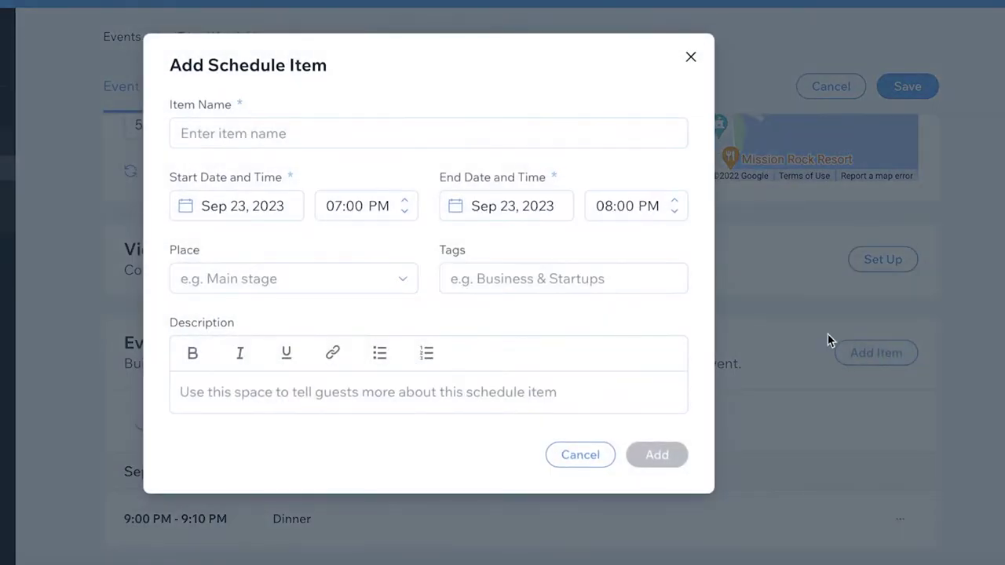
pyautogui.click(689, 60)
pyautogui.scroll(-1, 177, 398)
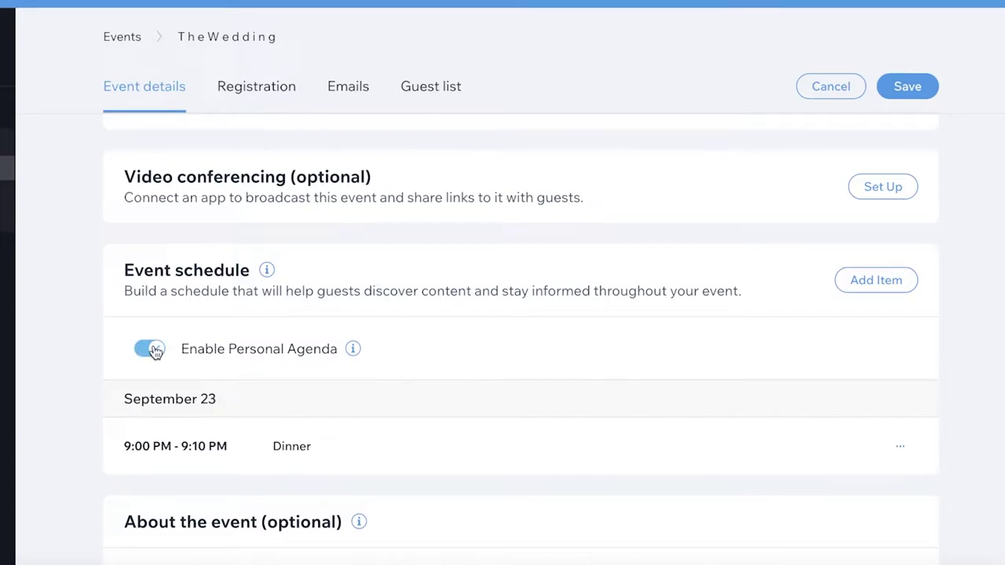
pyautogui.scroll(-4, 155, 351)
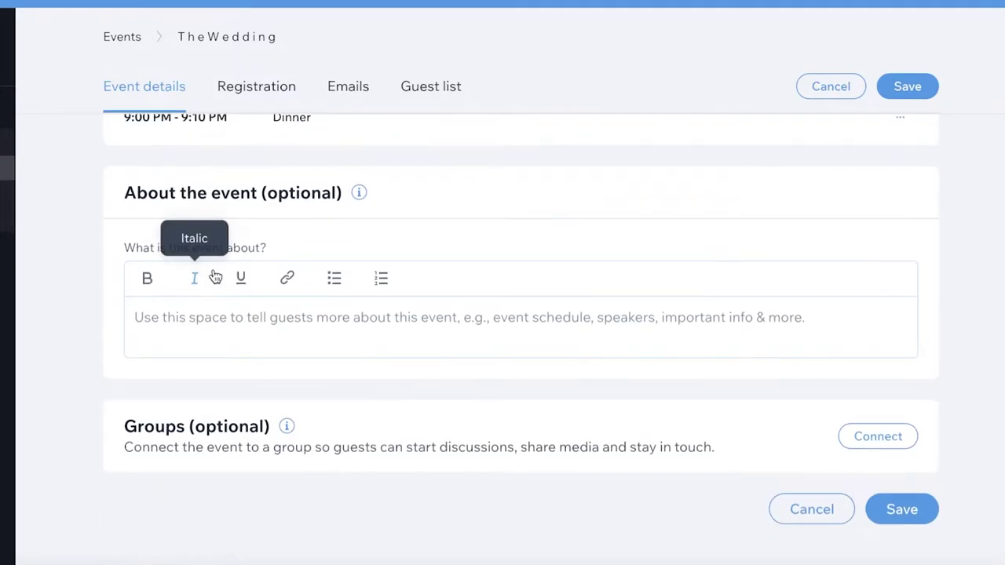
pyautogui.scroll(6, 469, 251)
pyautogui.scroll(-5, 525, 263)
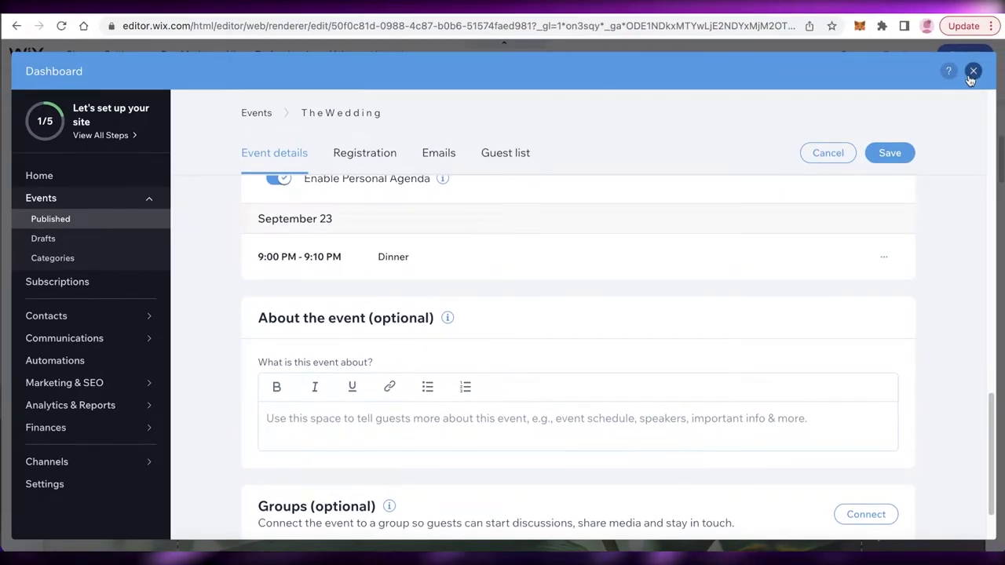
# - Close the Events dashboard and delete the couple photo from the home page
pyautogui.click(972, 72)
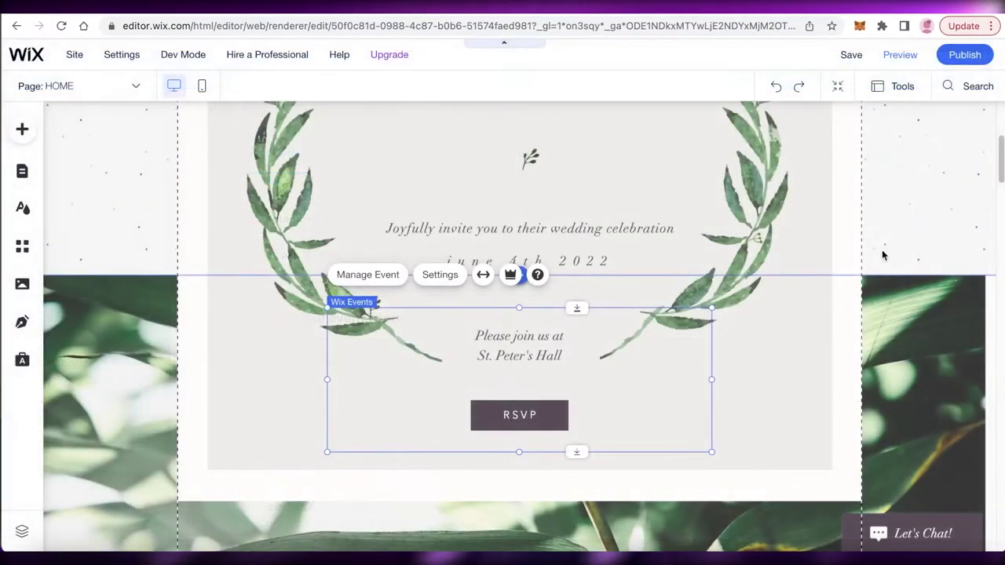
pyautogui.scroll(-5, 807, 295)
pyautogui.scroll(3, 847, 282)
pyautogui.scroll(-15, 932, 209)
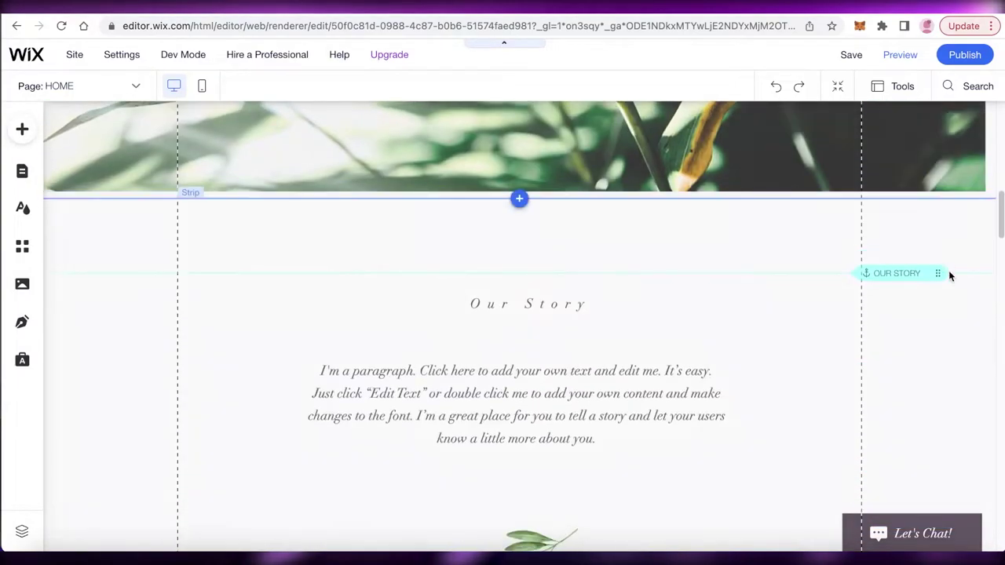
pyautogui.scroll(-3, 747, 218)
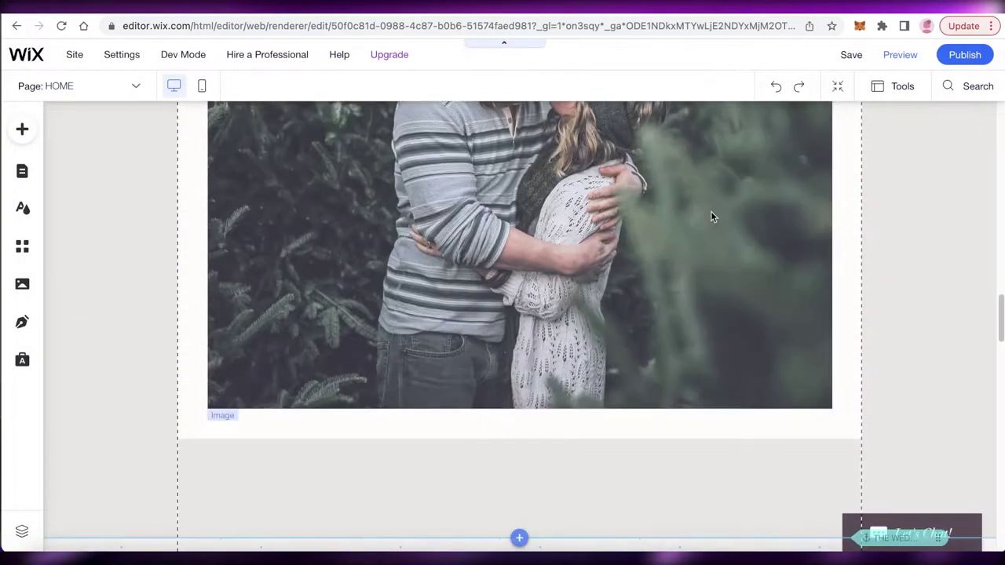
pyautogui.press('XF86AudioLowerVolume')
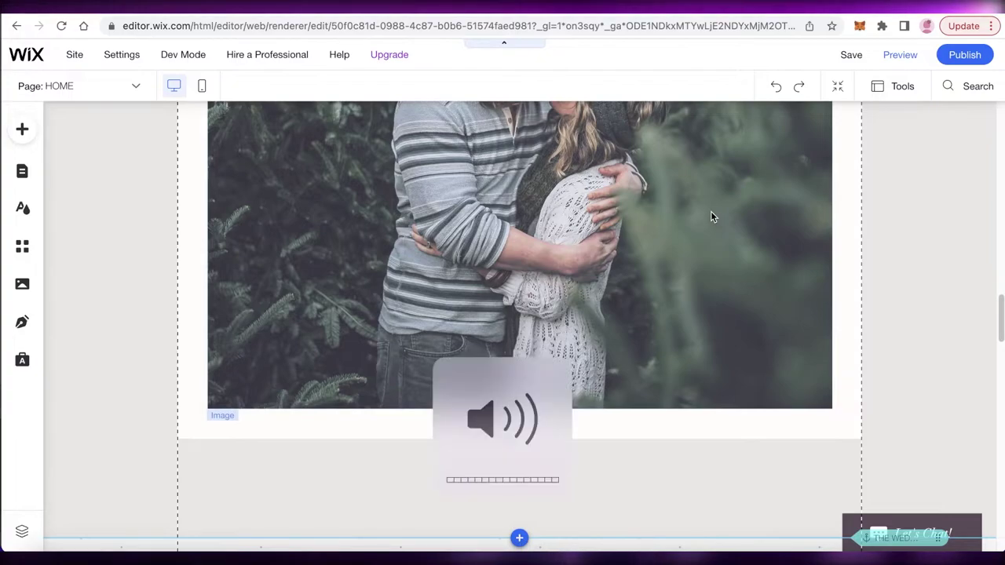
pyautogui.click(723, 217)
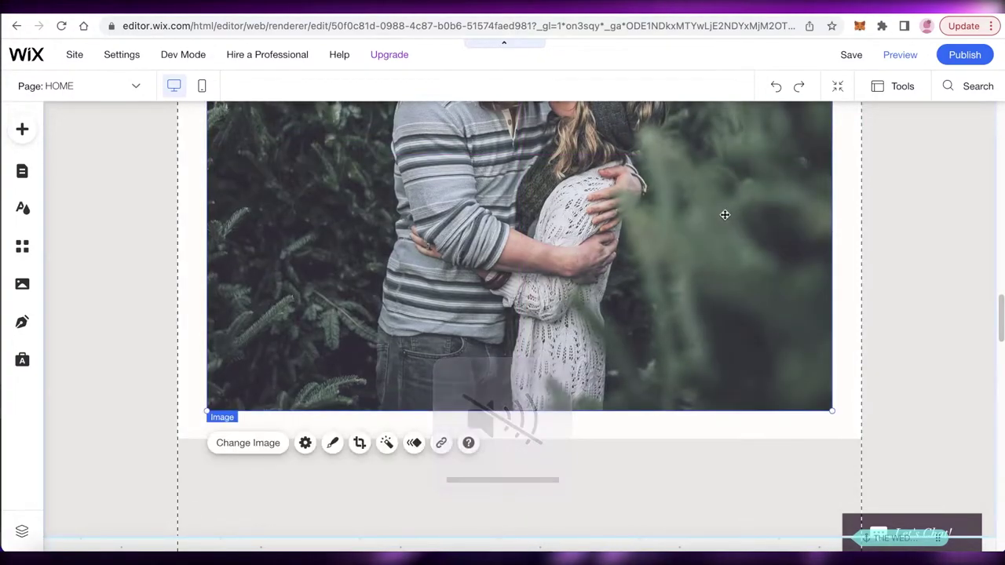
pyautogui.scroll(2, 723, 218)
pyautogui.press('Delete')
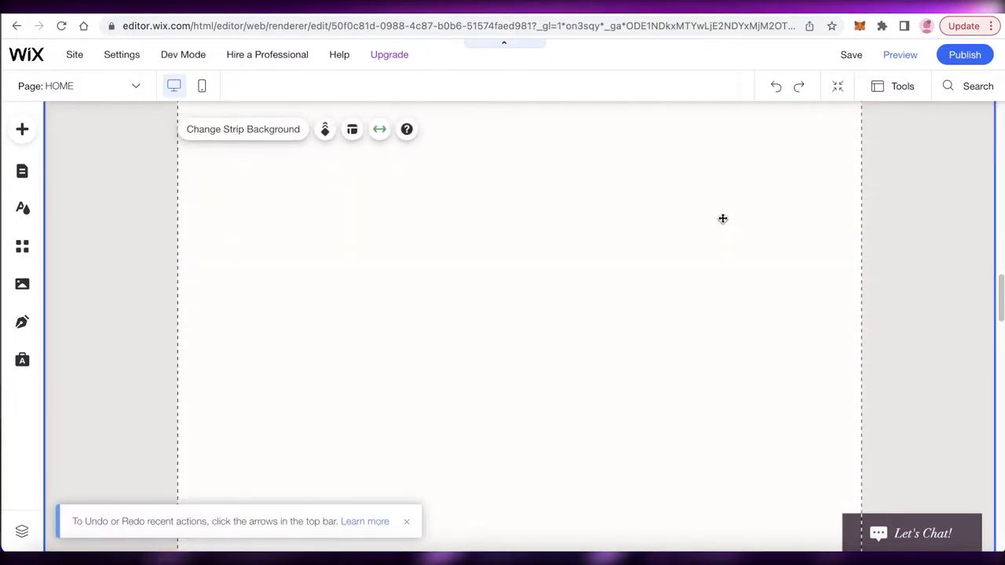
# - Delete the empty Container Box and collapse the leftover strip to zero height
pyautogui.click(395, 285)
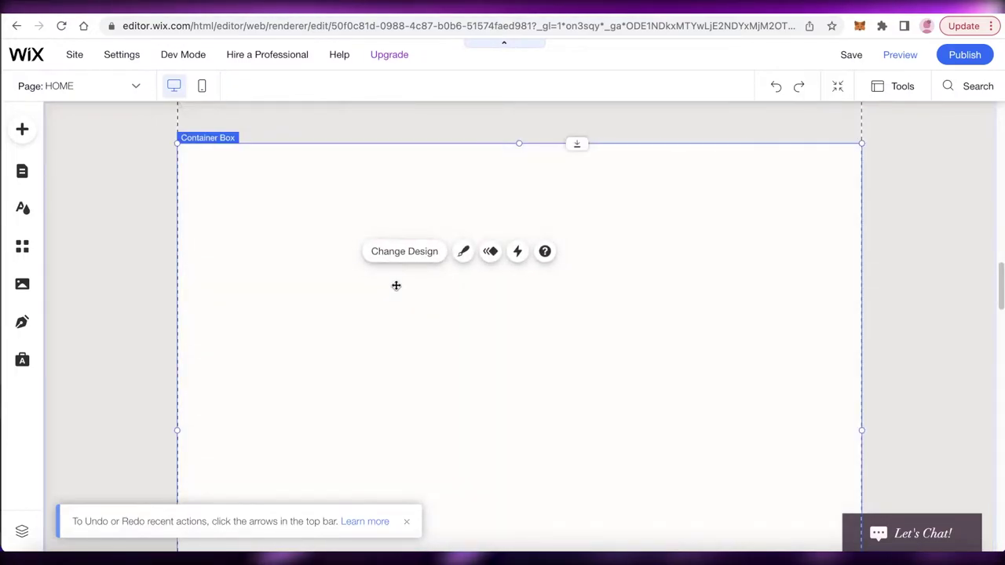
pyautogui.press('Delete')
pyautogui.scroll(-5, 314, 253)
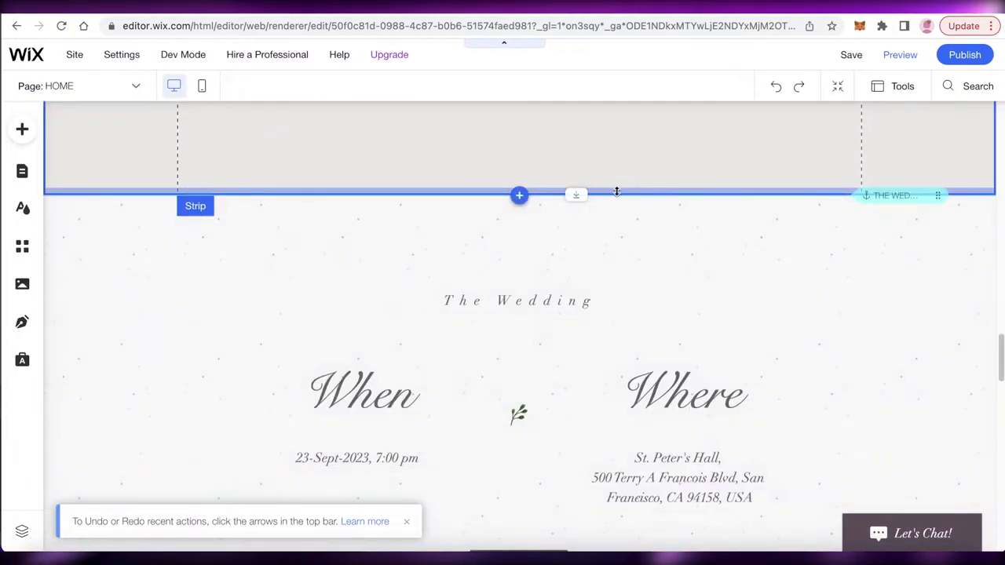
pyautogui.moveTo(582, 197); pyautogui.dragTo(578, 170)
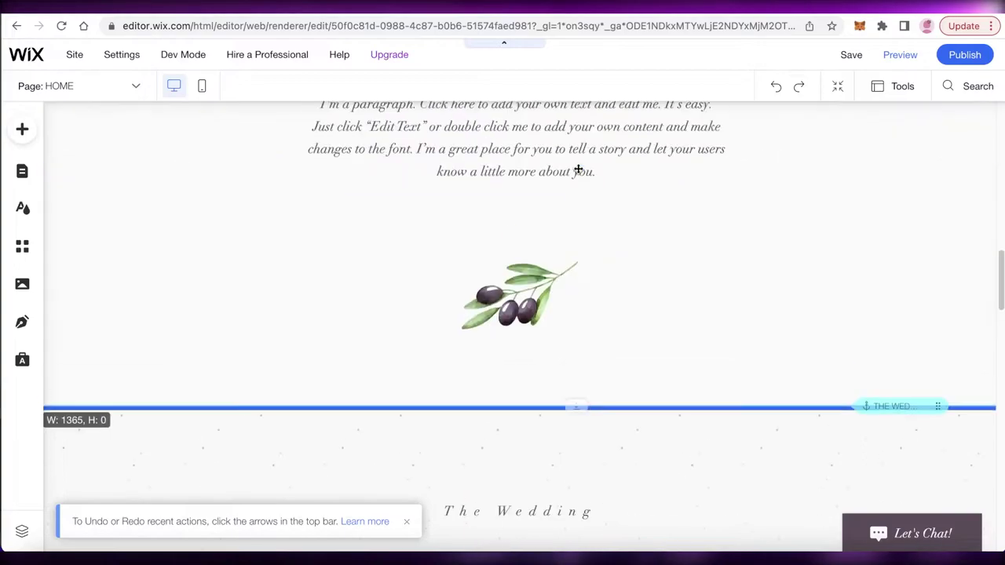
pyautogui.moveTo(565, 127); pyautogui.dragTo(573, 296)
pyautogui.scroll(-10, 574, 307)
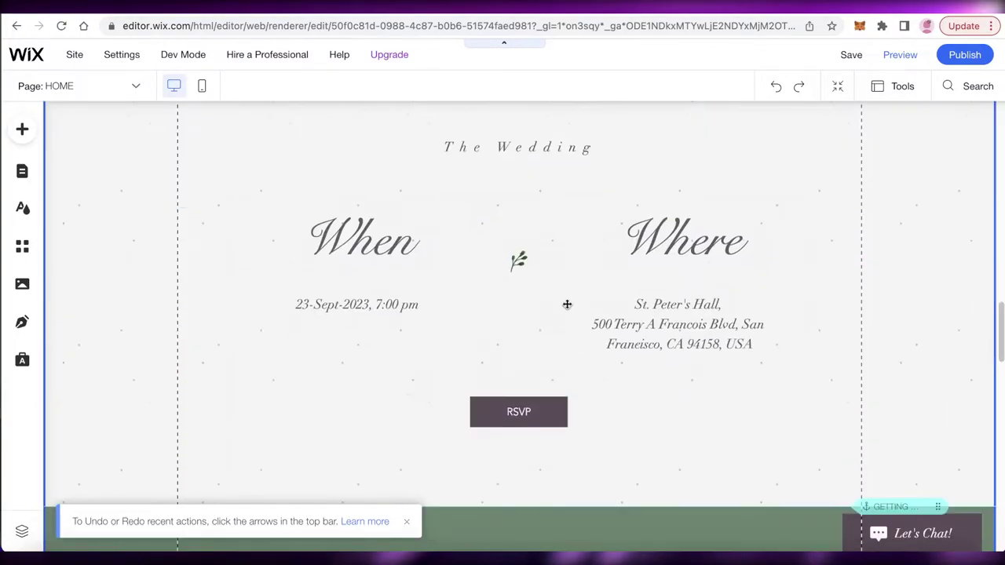
pyautogui.click(628, 265)
pyautogui.scroll(-15, 494, 341)
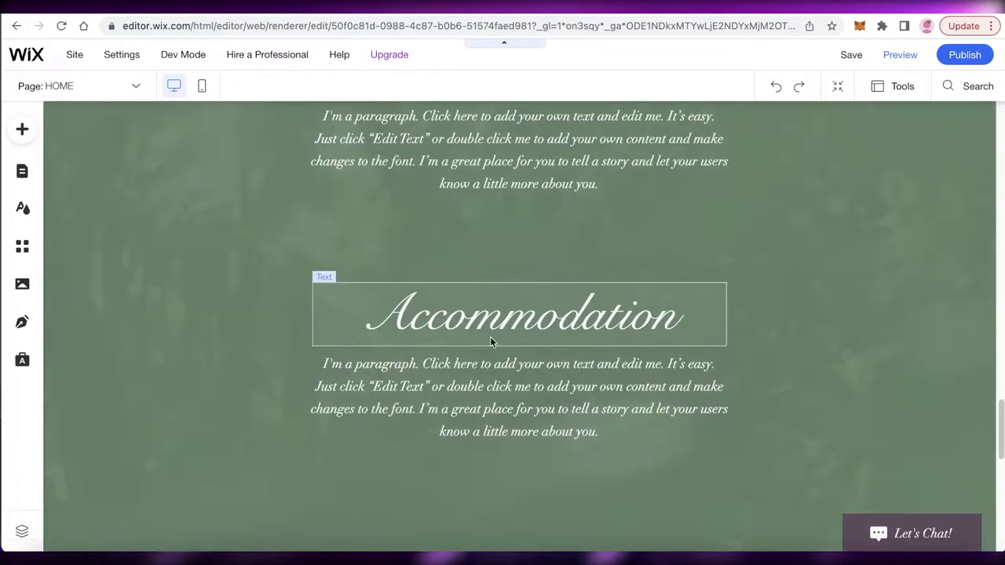
pyautogui.scroll(20, 454, 294)
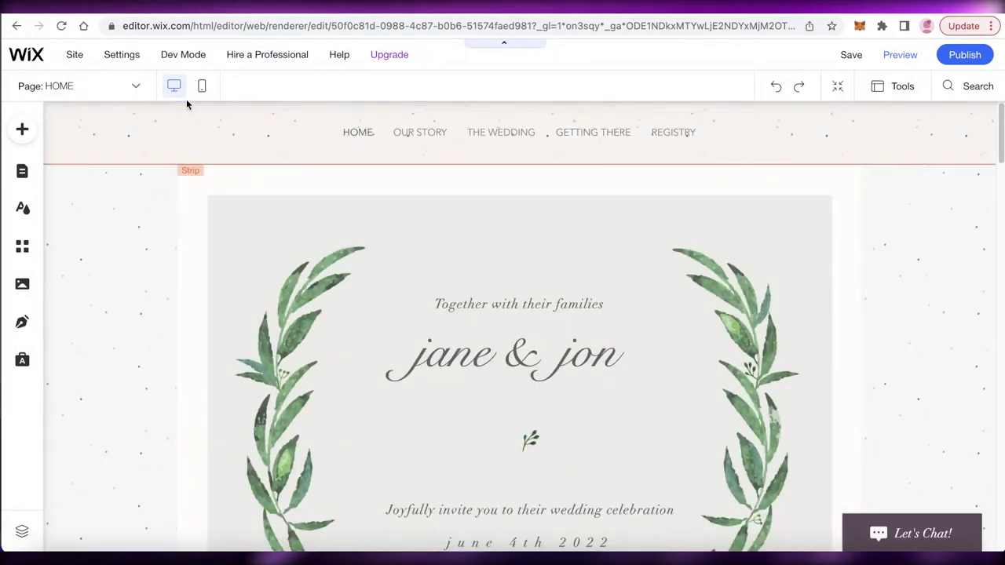
# - Delete the REGISTRY page from the site menu in Manage Pages
pyautogui.click(107, 87)
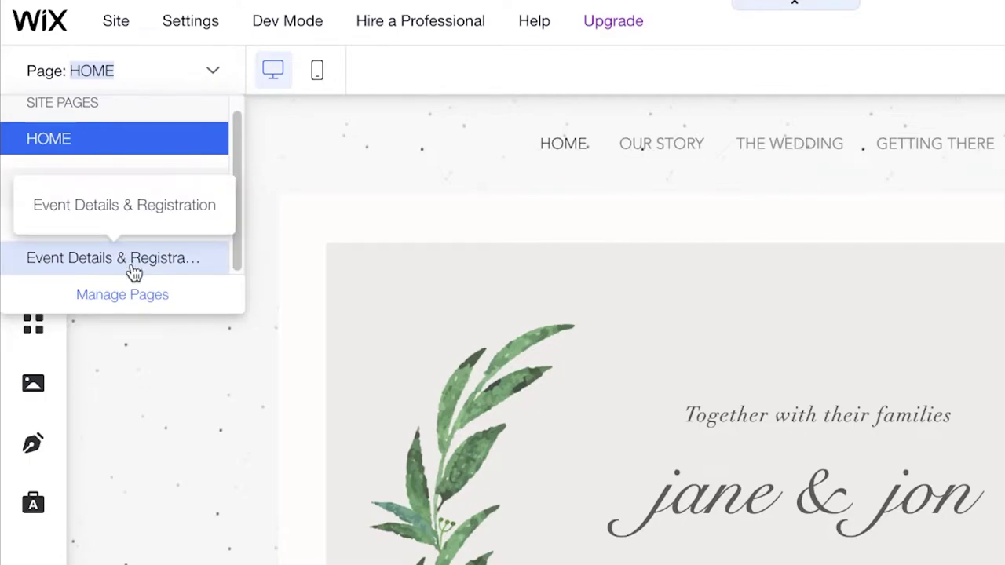
pyautogui.click(140, 294)
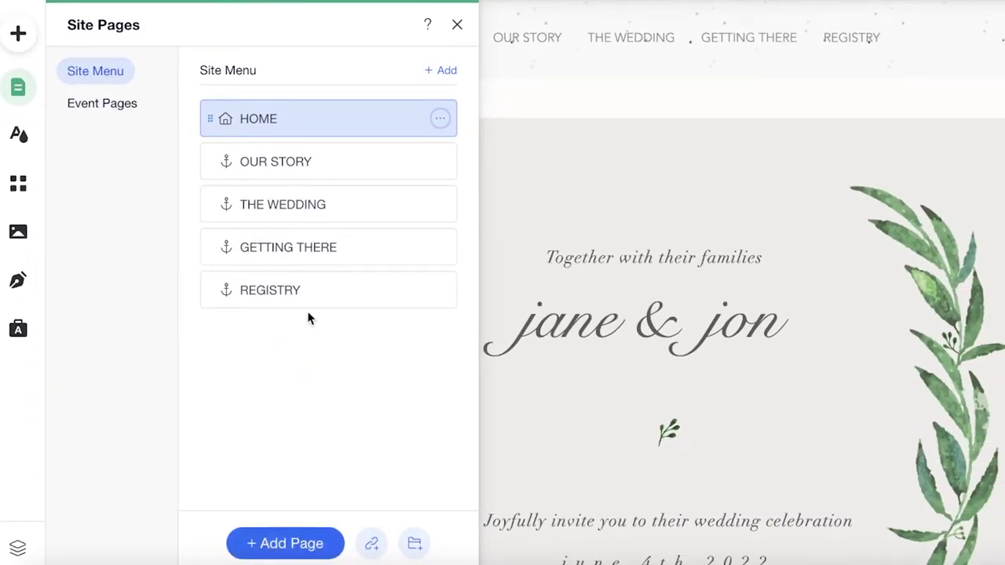
pyautogui.click(298, 290)
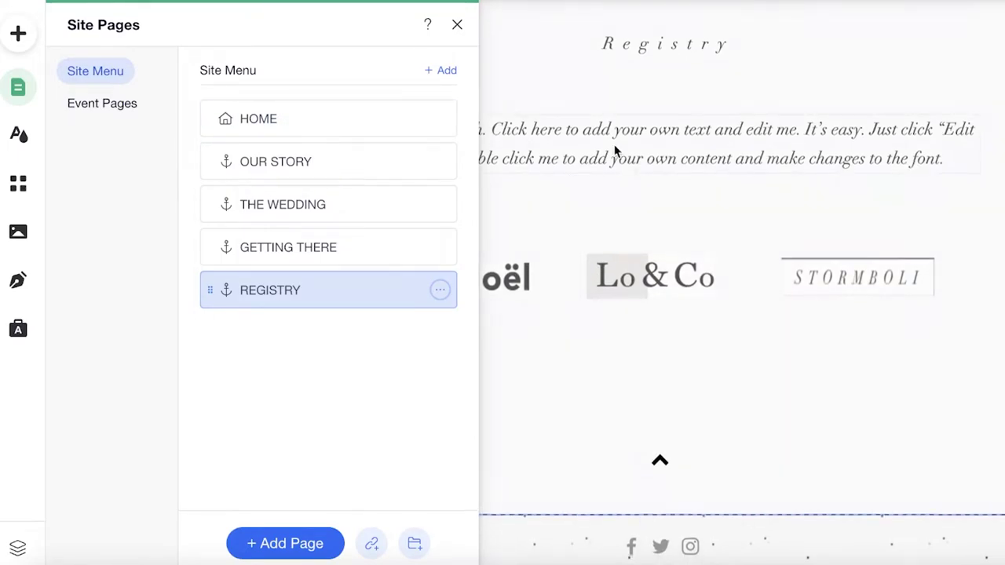
pyautogui.click(440, 290)
pyautogui.click(501, 428)
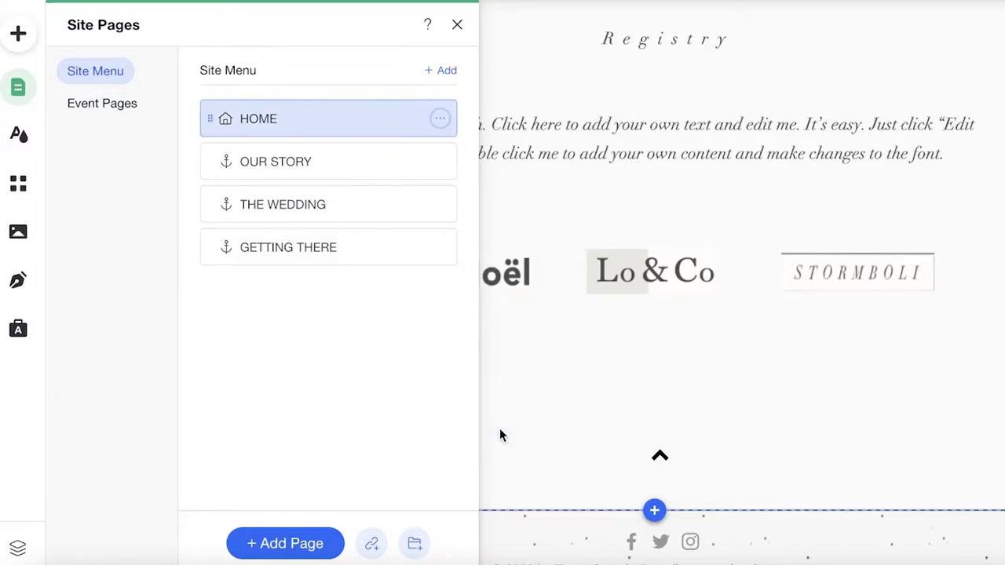
# - Add a new blank page and name it GIFT REGISTRY
pyautogui.click(300, 553)
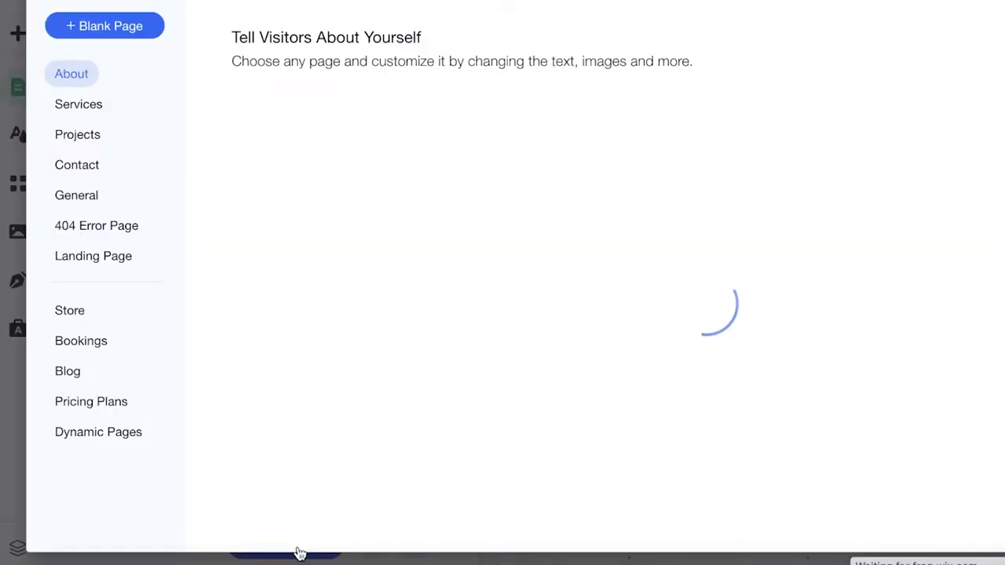
pyautogui.click(110, 26)
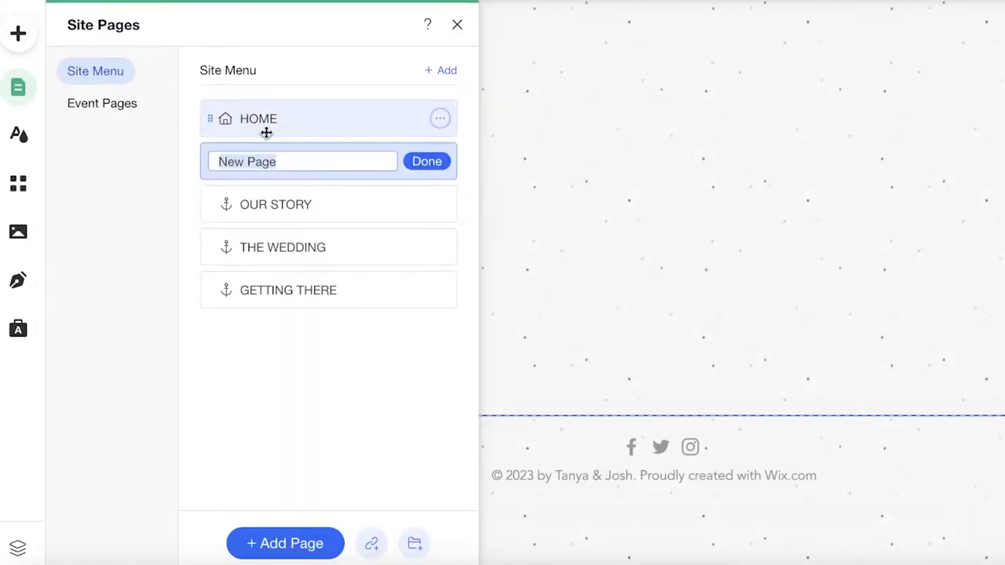
pyautogui.press('BackSpace')
pyautogui.write('a')
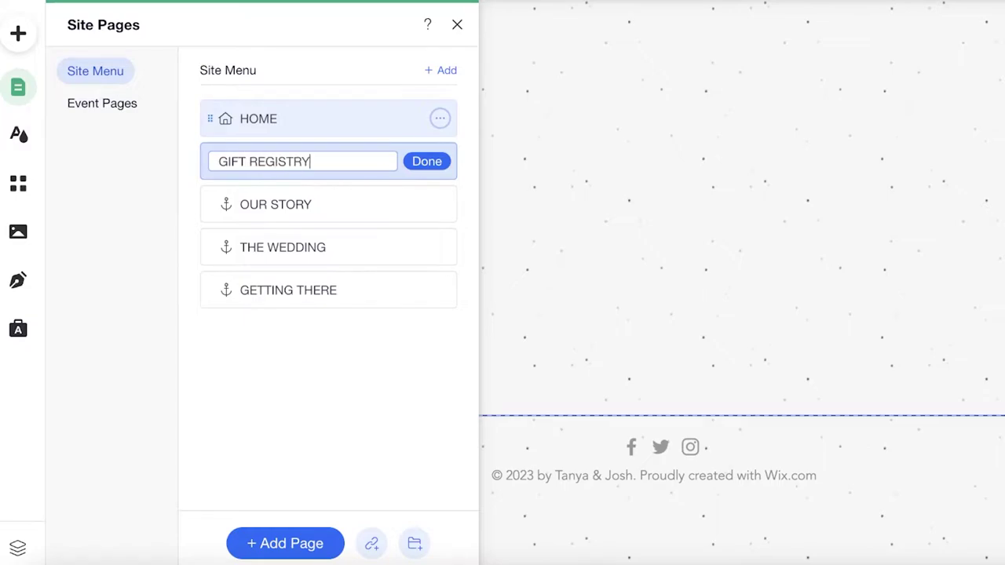
pyautogui.press('Return')
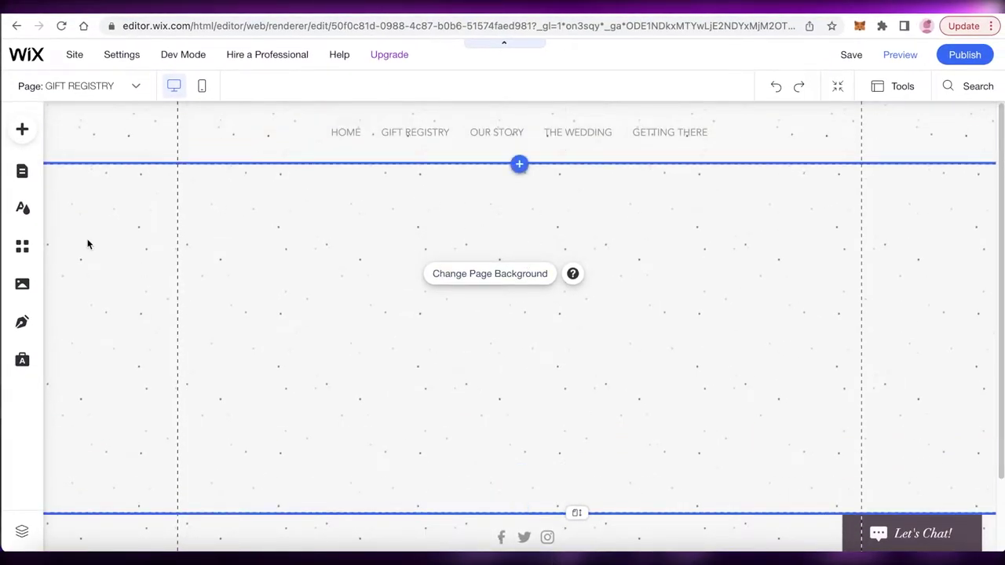
# - Browse the Add panel's Saved, Embed and Interactive categories for a gallery element
pyautogui.click(22, 128)
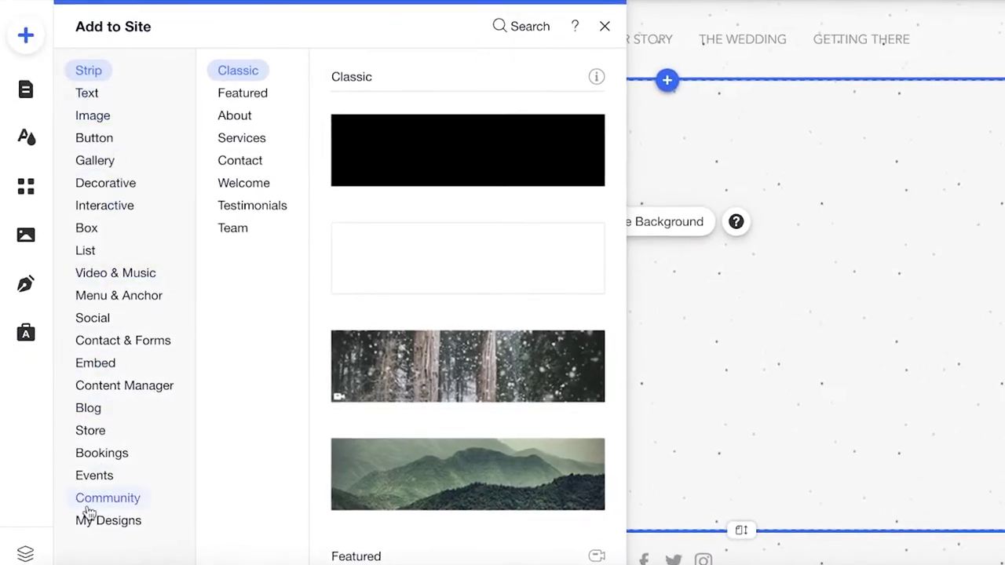
pyautogui.click(96, 521)
pyautogui.click(105, 361)
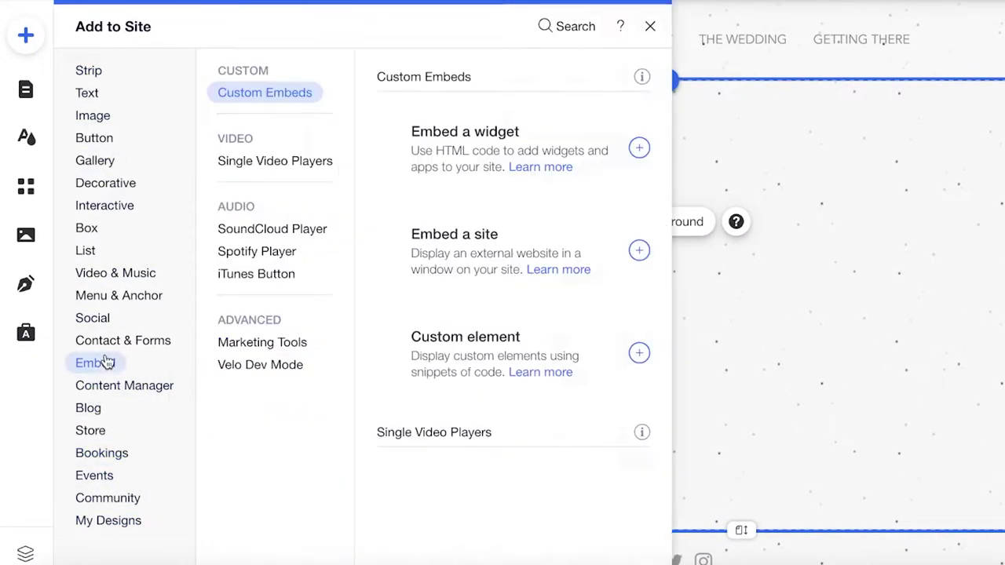
pyautogui.click(91, 205)
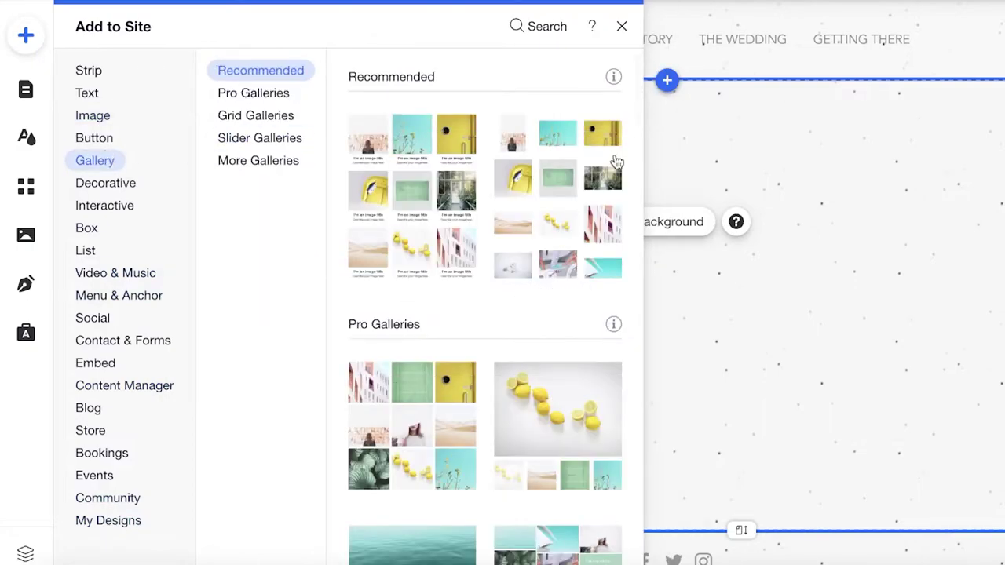
pyautogui.scroll(-1, 547, 327)
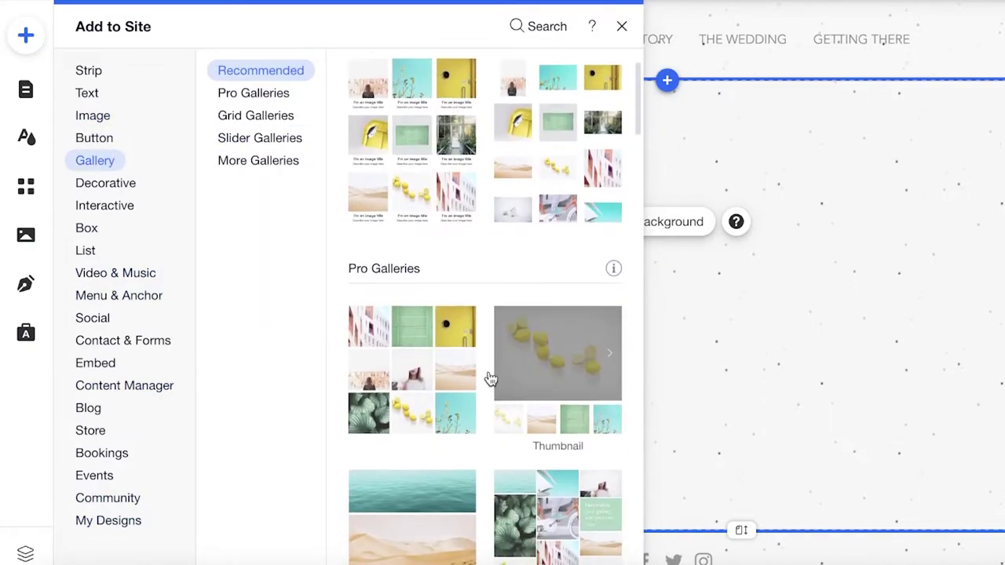
pyautogui.scroll(-2, 494, 377)
pyautogui.scroll(3, 534, 228)
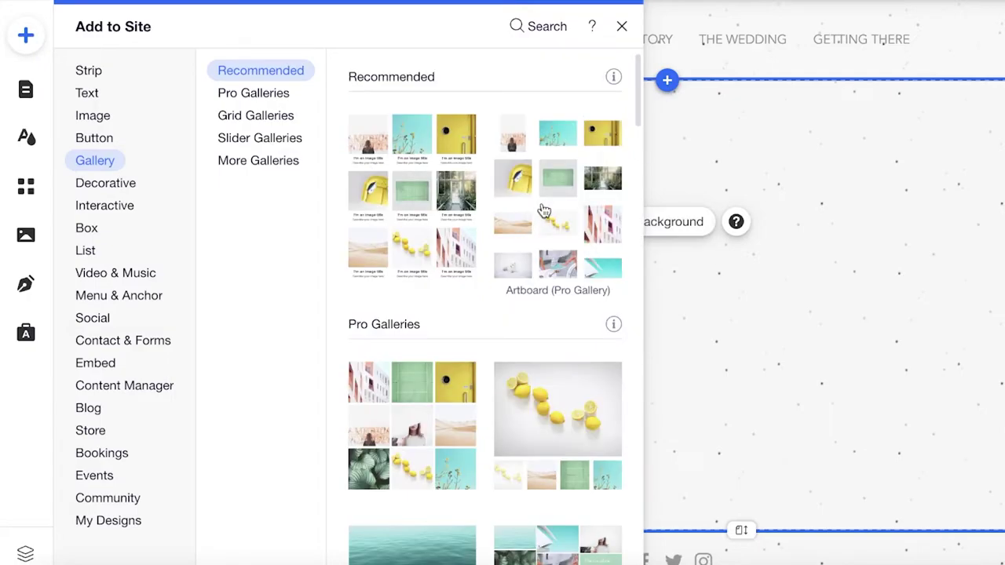
pyautogui.press('Escape')
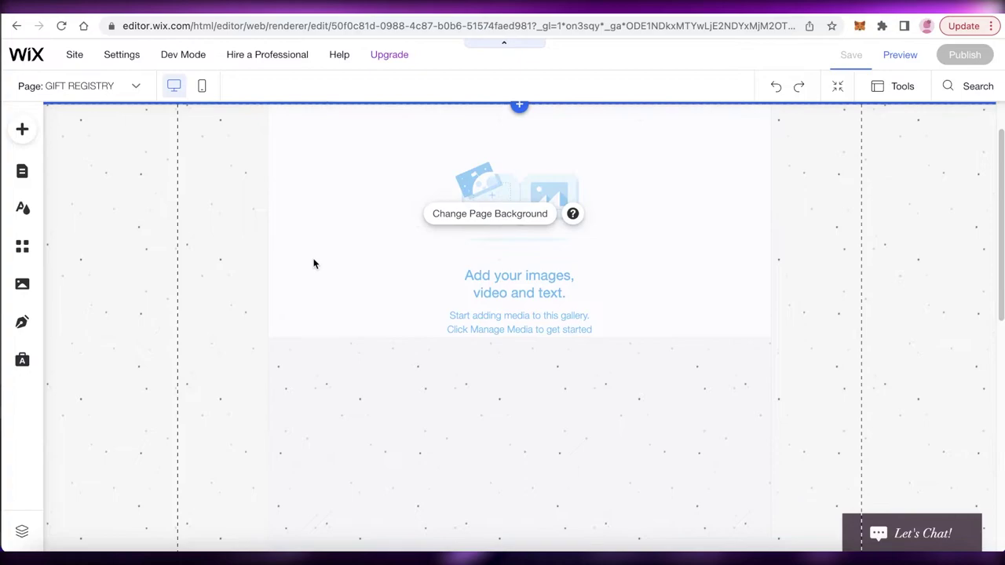
pyautogui.scroll(-2, 705, 254)
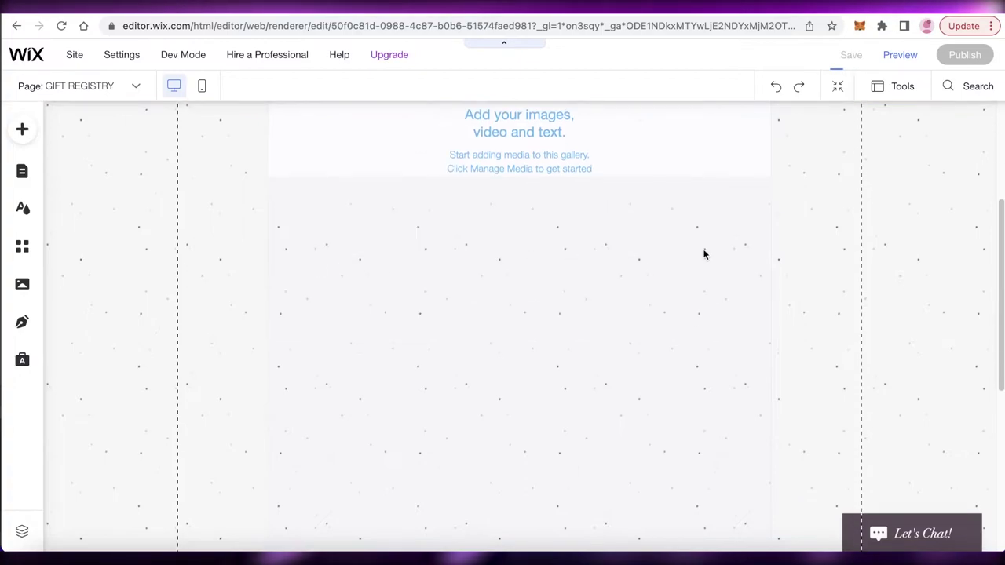
pyautogui.scroll(3, 628, 321)
pyautogui.click(433, 292)
pyautogui.moveTo(347, 226); pyautogui.dragTo(348, 256)
pyautogui.scroll(-5, 774, 267)
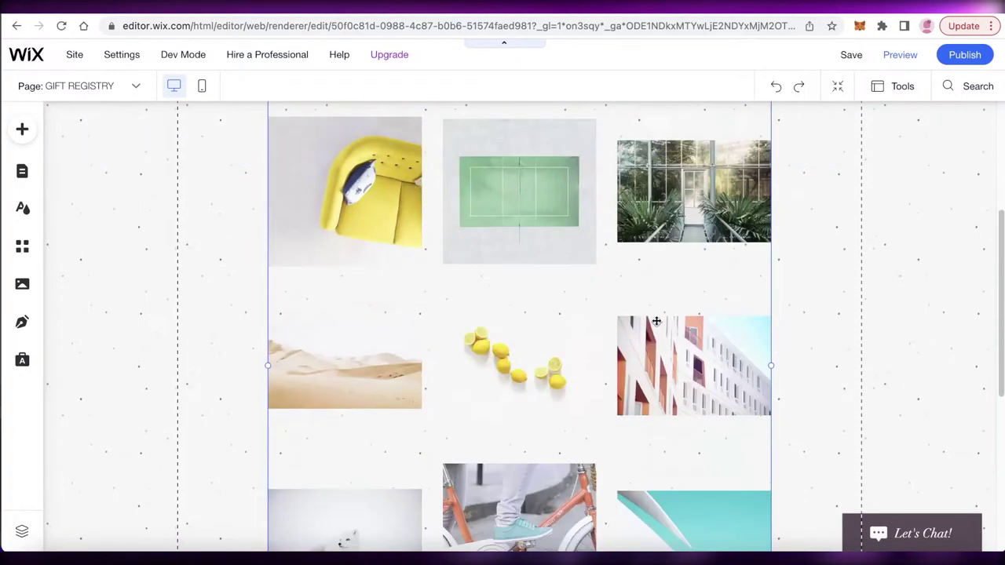
pyautogui.scroll(2, 778, 269)
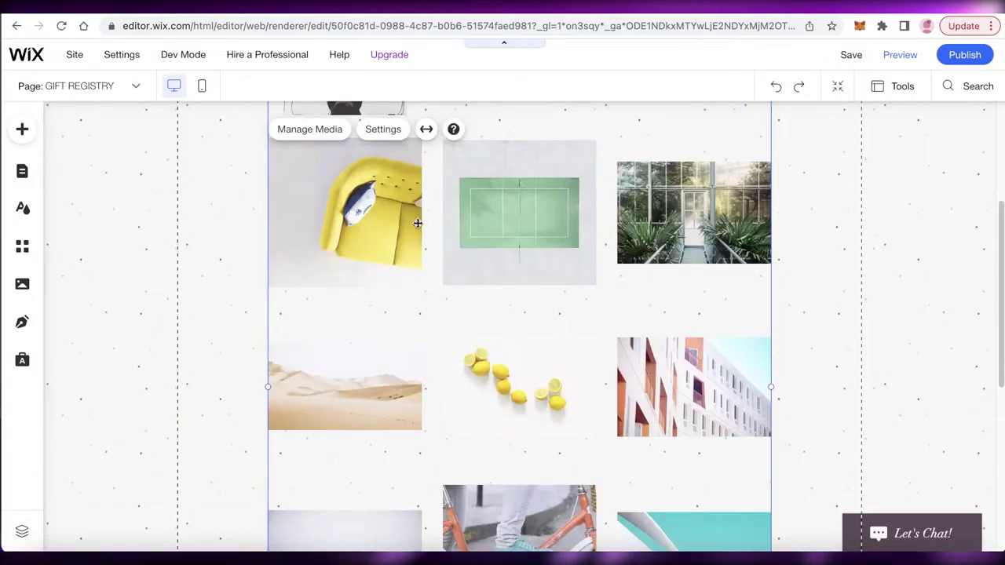
pyautogui.click(829, 227)
pyautogui.scroll(4, 822, 231)
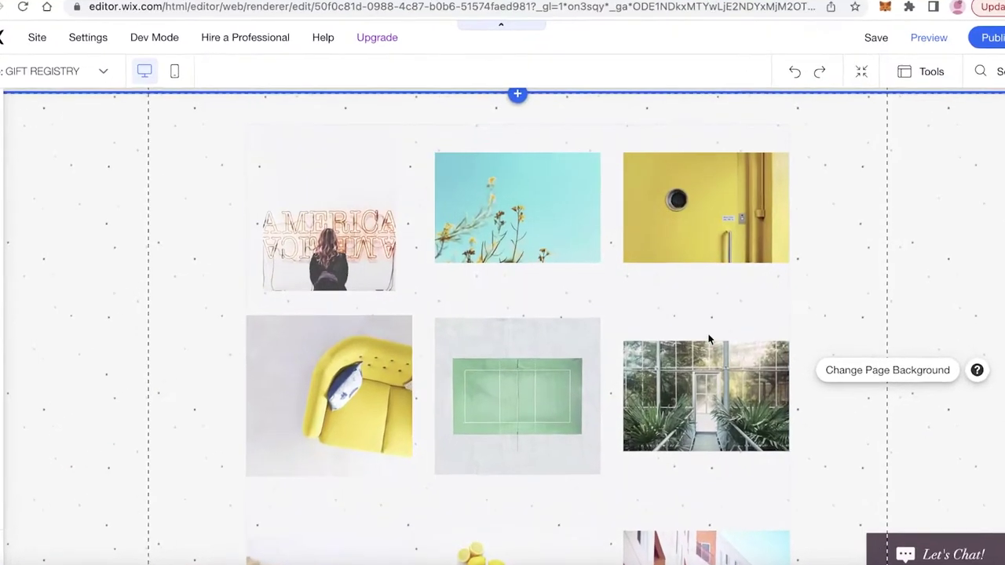
pyautogui.click(554, 210)
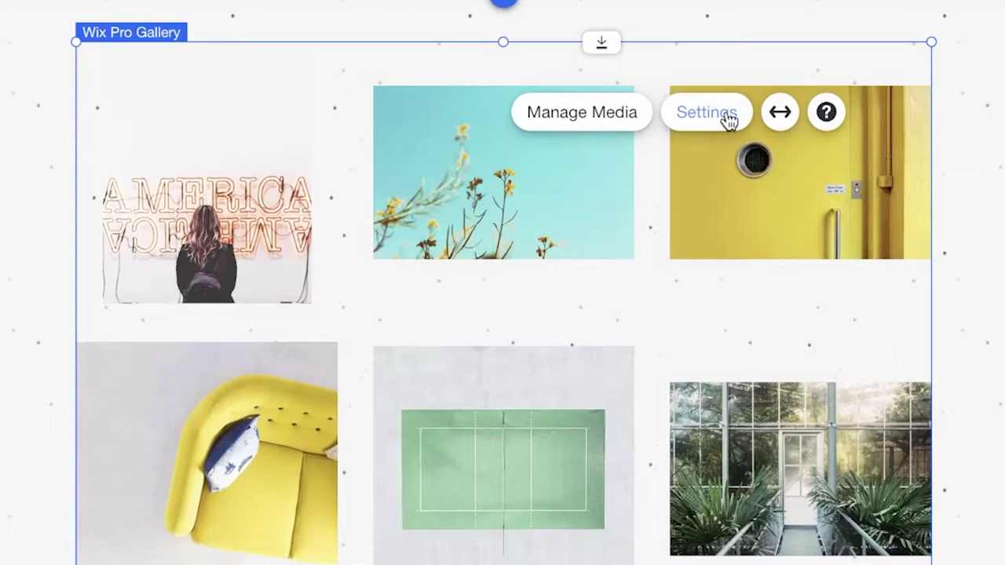
pyautogui.click(620, 112)
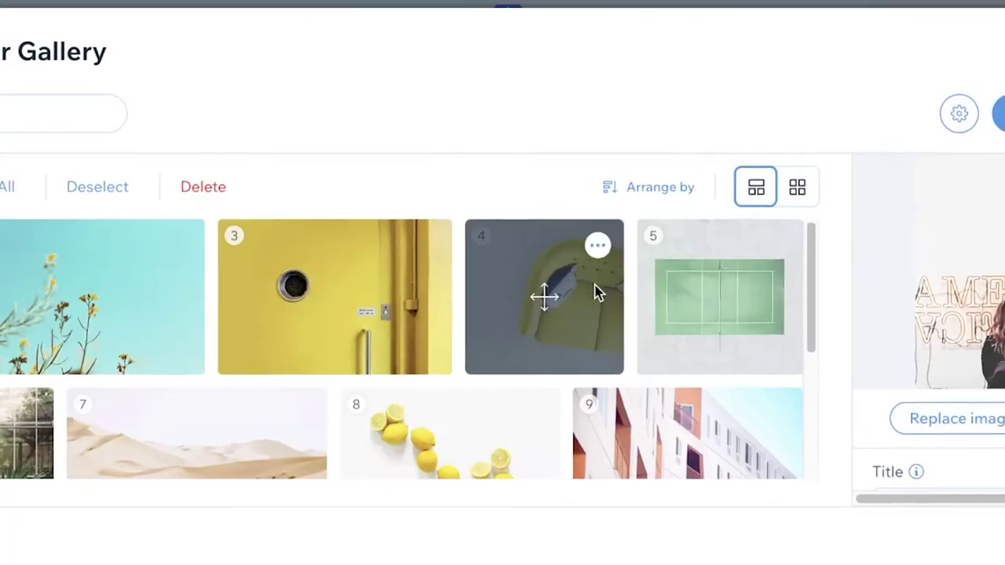
pyautogui.scroll(-2, 550, 283)
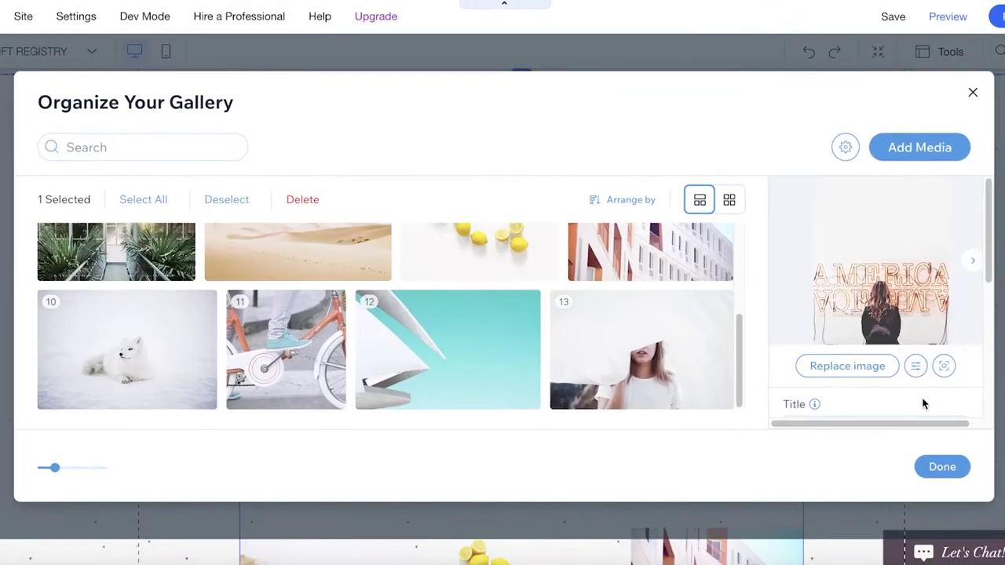
pyautogui.scroll(-4, 963, 334)
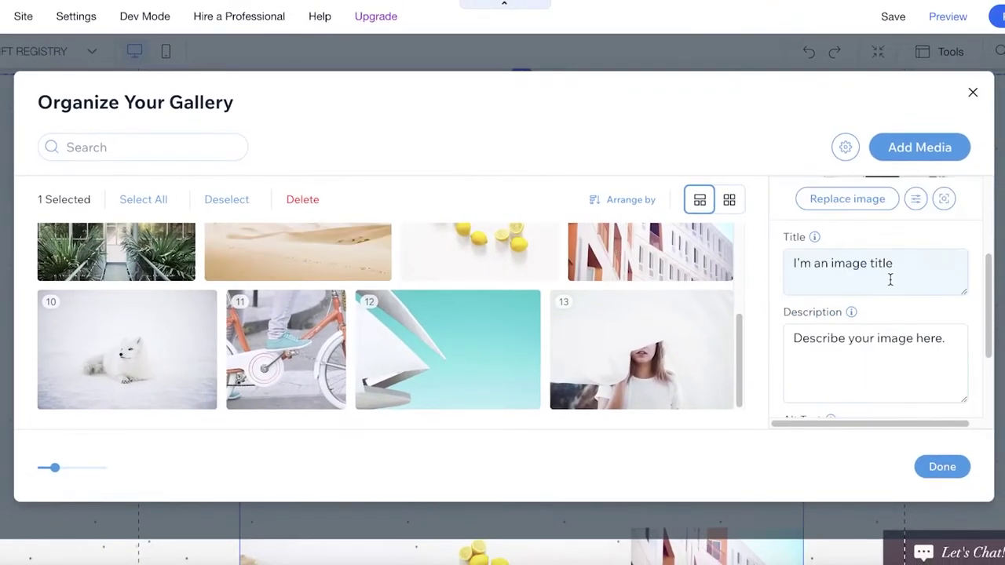
pyautogui.click(864, 267)
pyautogui.click(835, 400)
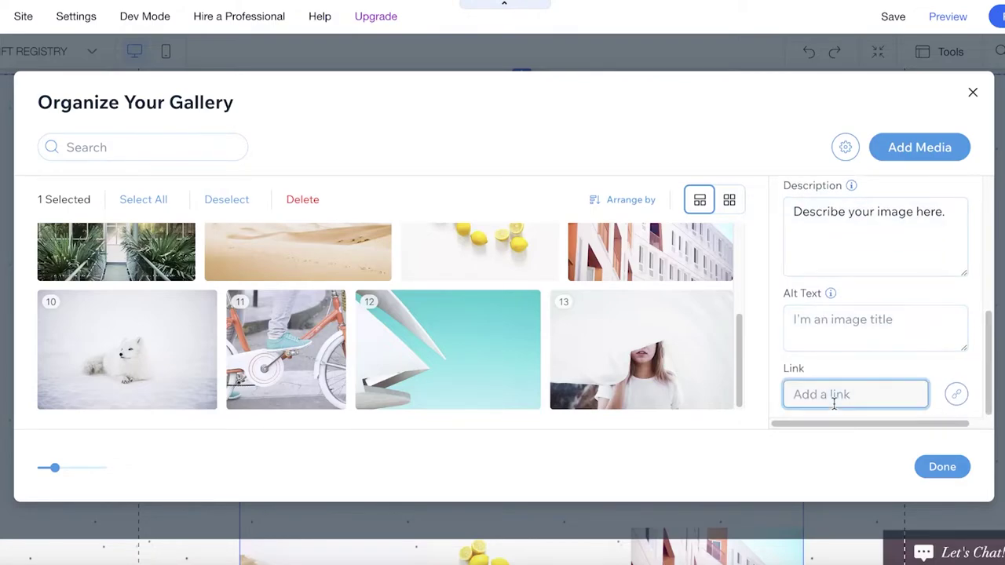
pyautogui.rightClick(833, 394)
pyautogui.click(831, 392)
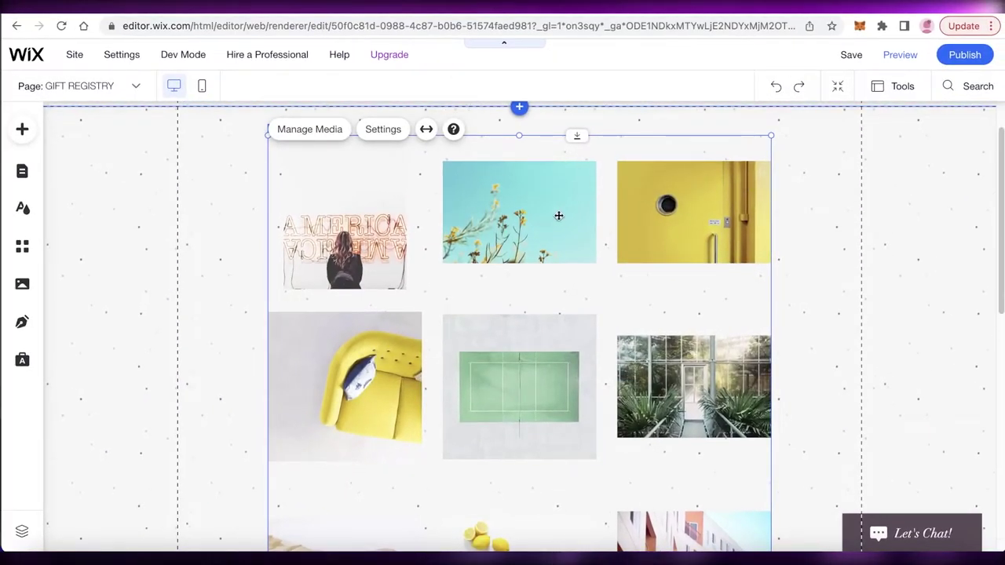
# - Deselect the gallery, switch to HOME, scroll the invitation, and reopen the page list
pyautogui.scroll(-4, 559, 215)
pyautogui.scroll(5, 589, 208)
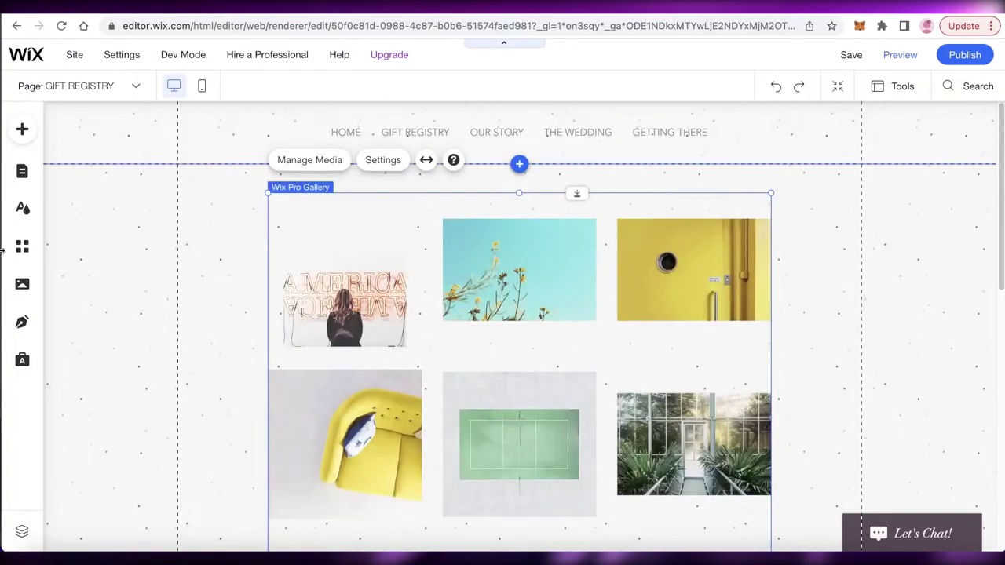
pyautogui.click(81, 128)
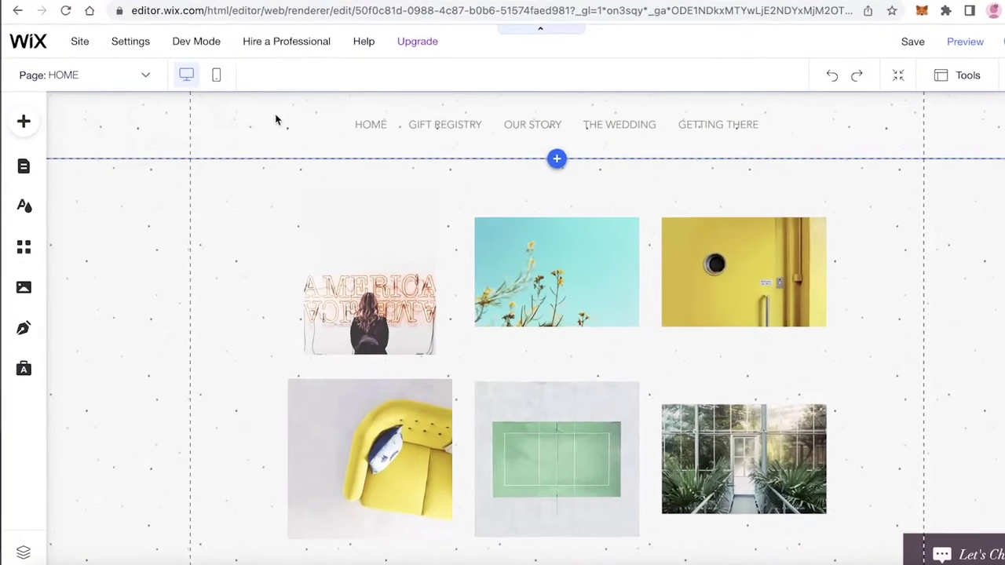
pyautogui.click(63, 75)
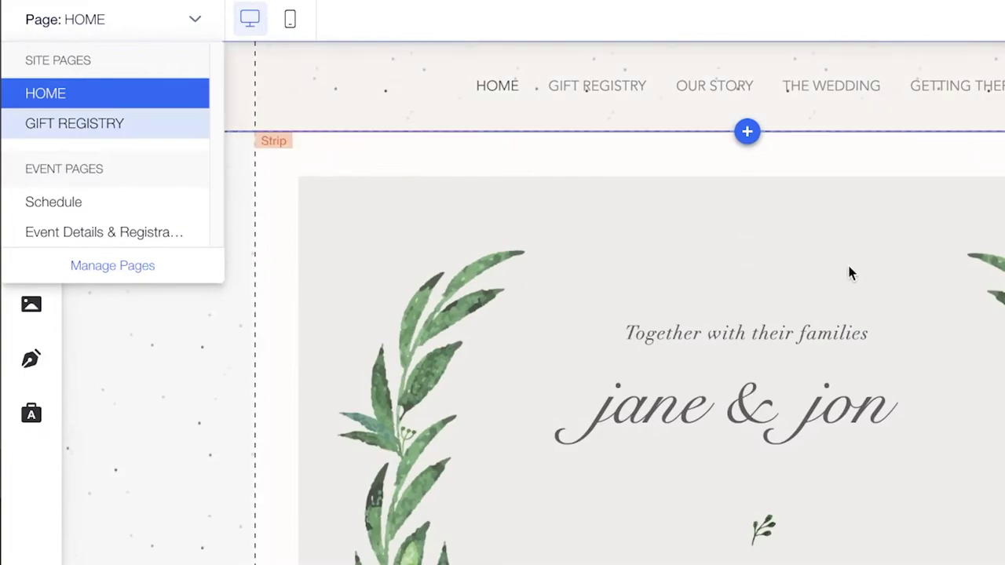
pyautogui.scroll(-15, 837, 374)
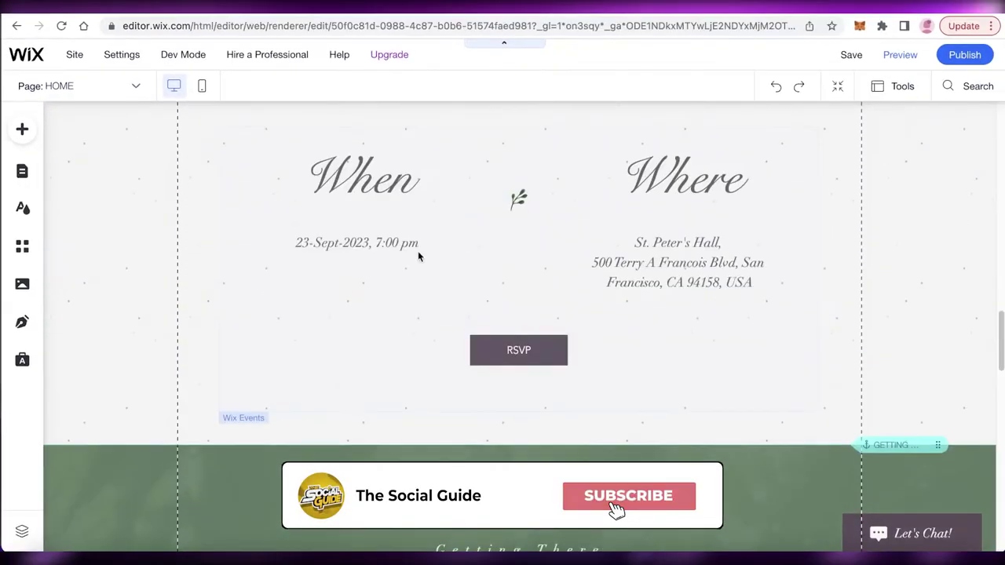
pyautogui.scroll(-10, 593, 247)
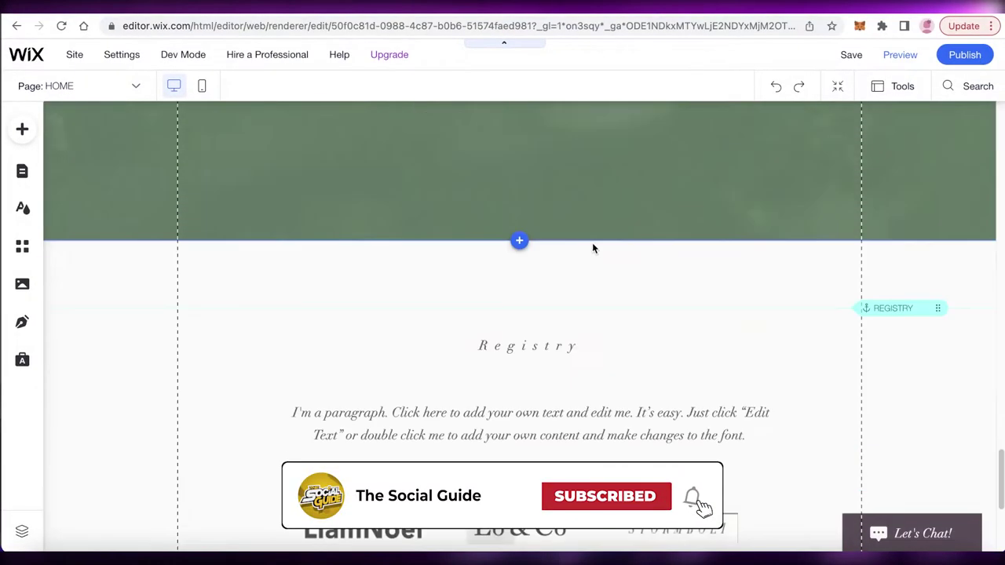
pyautogui.scroll(-2, 535, 274)
pyautogui.scroll(20, 534, 274)
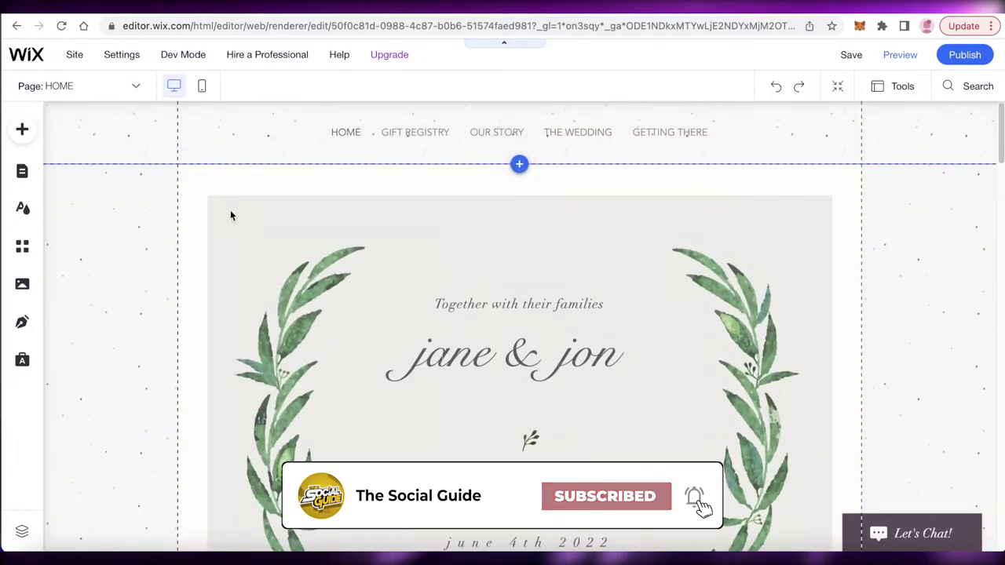
pyautogui.scroll(-15, 807, 193)
pyautogui.scroll(20, 781, 318)
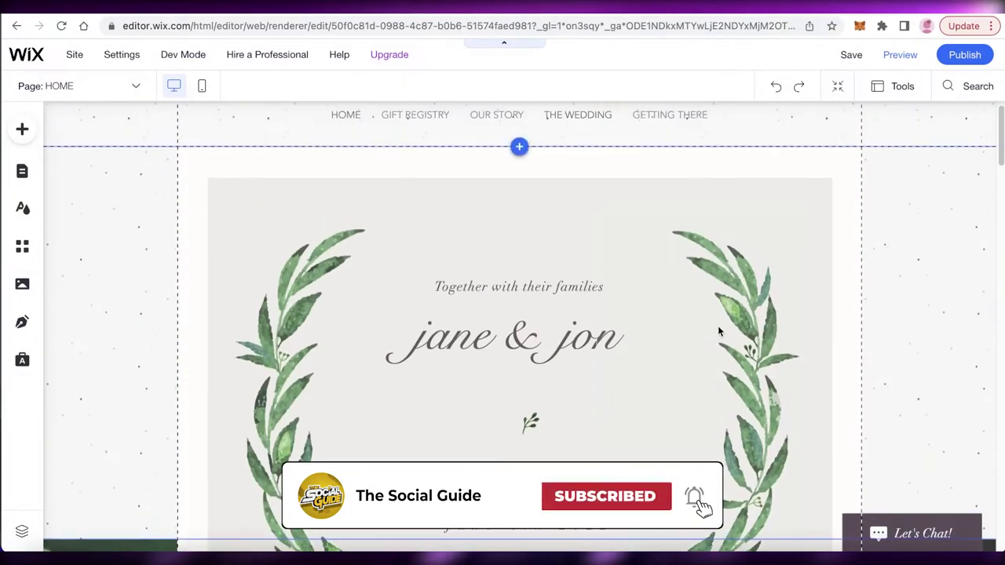
pyautogui.click(124, 88)
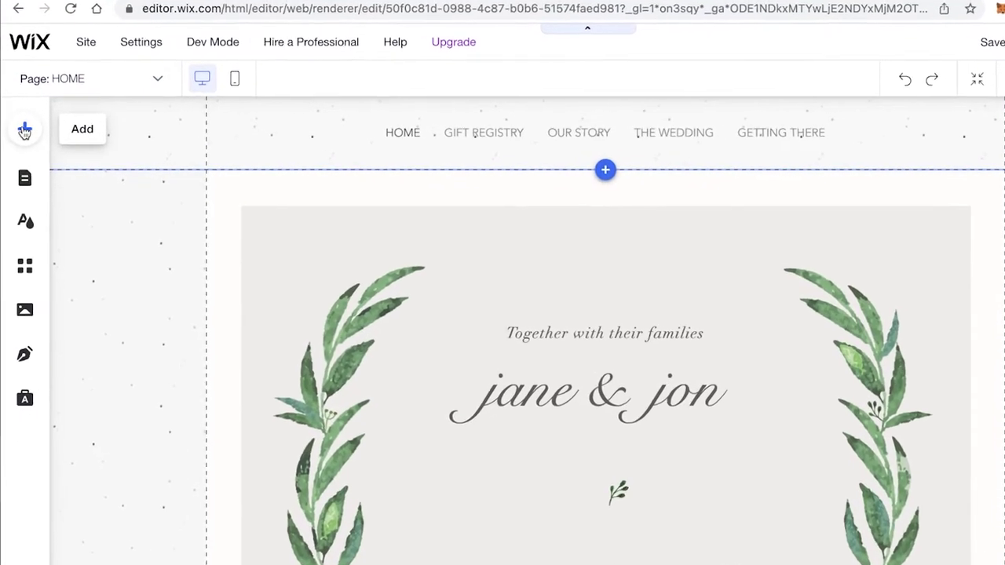
pyautogui.click(146, 79)
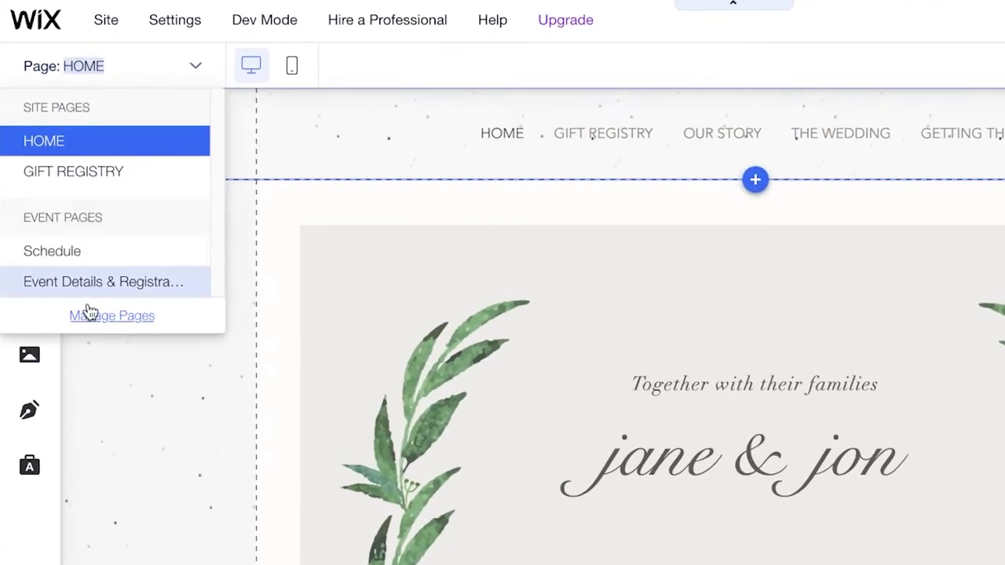
# - Add a blank page named THEME in Manage Pages and close the panel
pyautogui.click(87, 281)
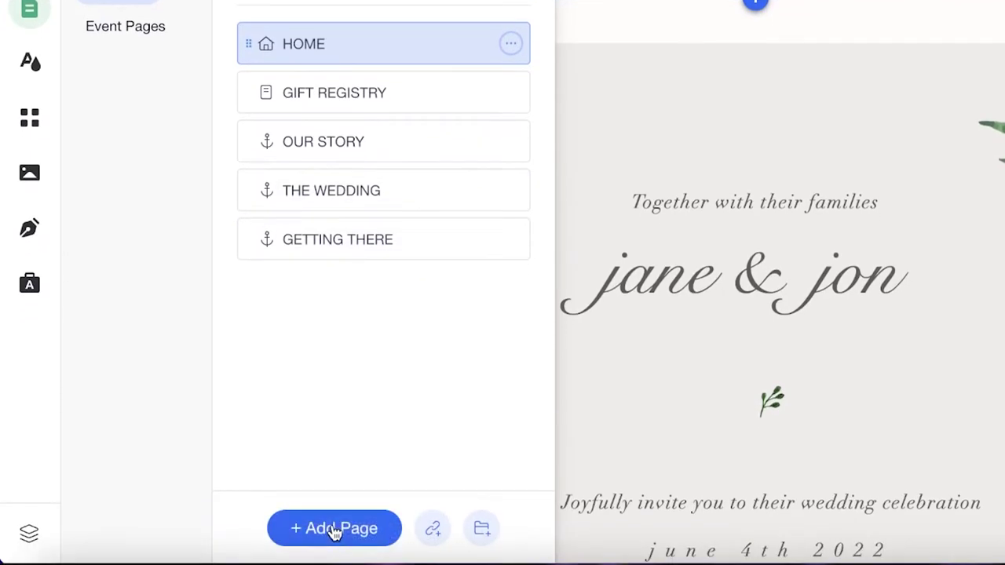
pyautogui.click(335, 529)
pyautogui.click(158, 11)
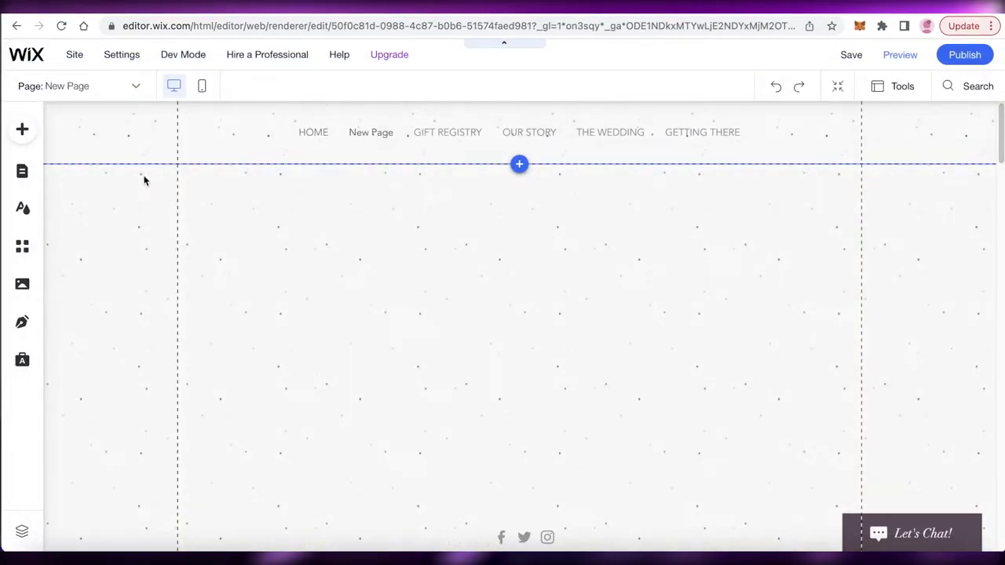
pyautogui.write('THEM')
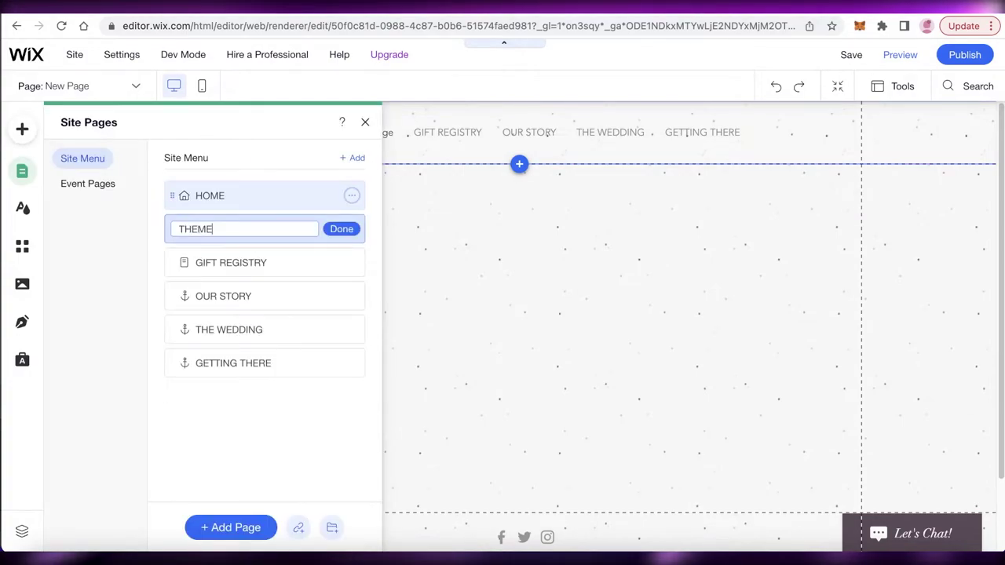
pyautogui.write('E')
pyautogui.click(338, 232)
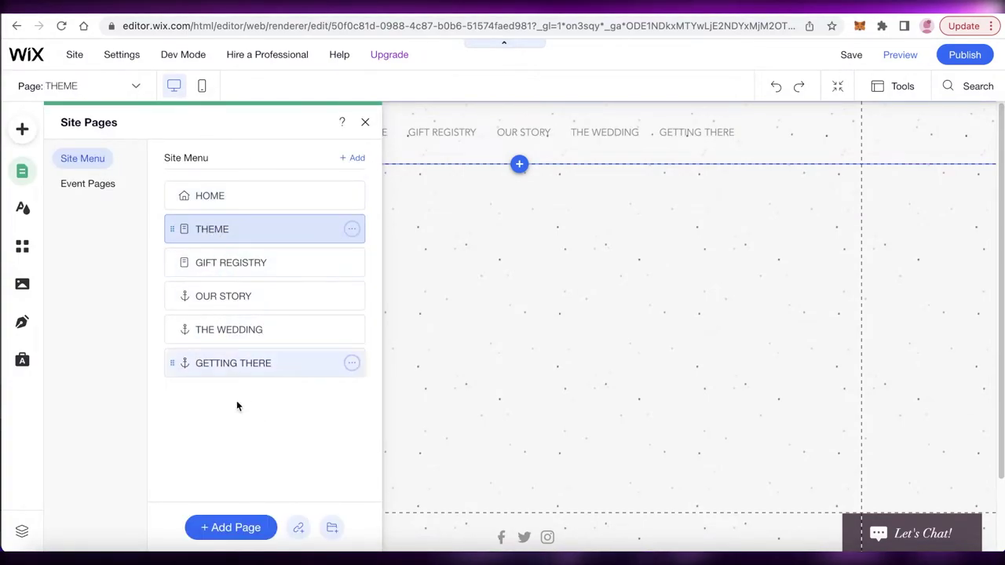
pyautogui.click(513, 419)
pyautogui.click(24, 130)
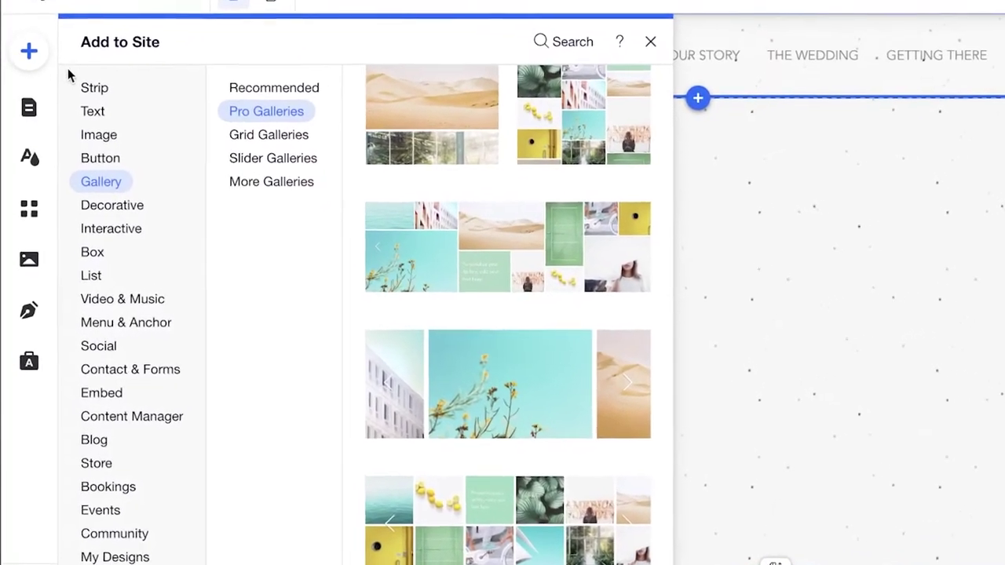
# - Add a themed Heading 1 reading FOLLOW PASTELS, widen it to one line, move it near the top
pyautogui.moveTo(100, 358)
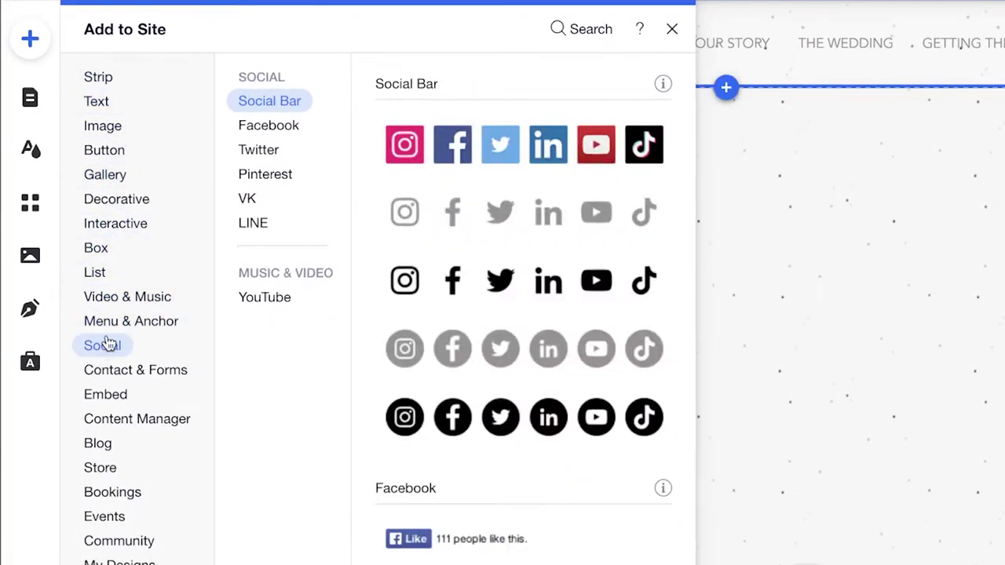
pyautogui.moveTo(103, 130)
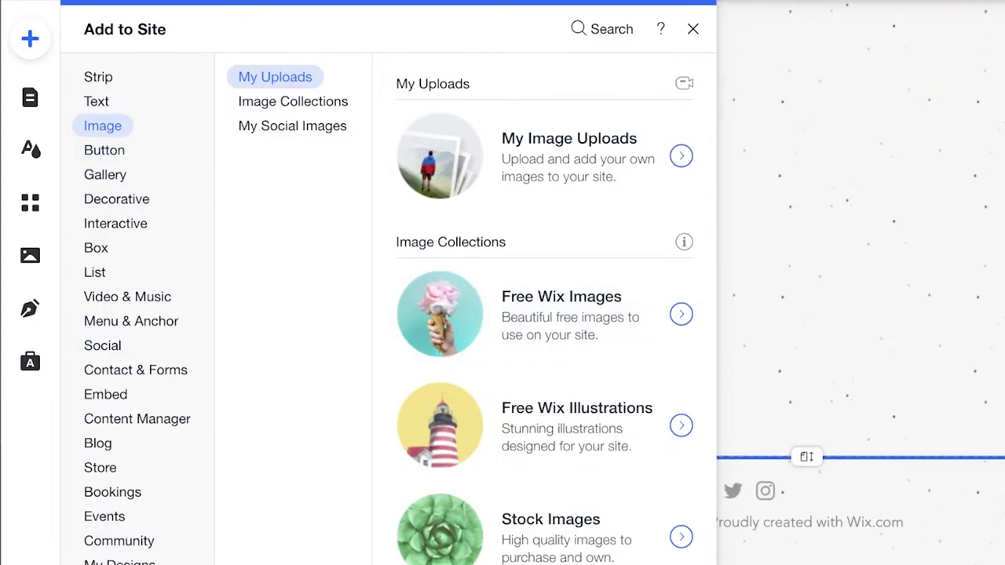
pyautogui.moveTo(96, 107)
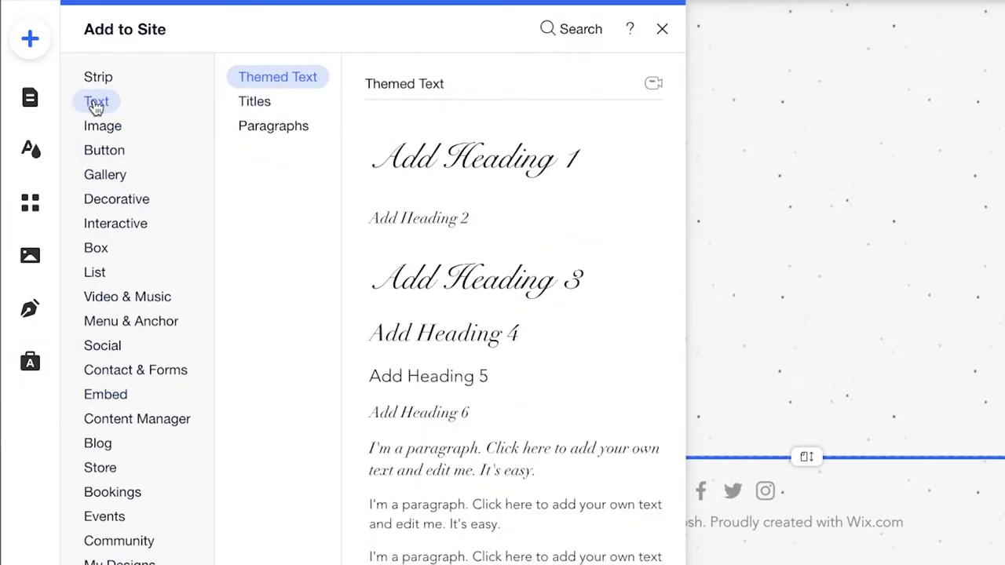
pyautogui.click(475, 159)
pyautogui.doubleClick(557, 352)
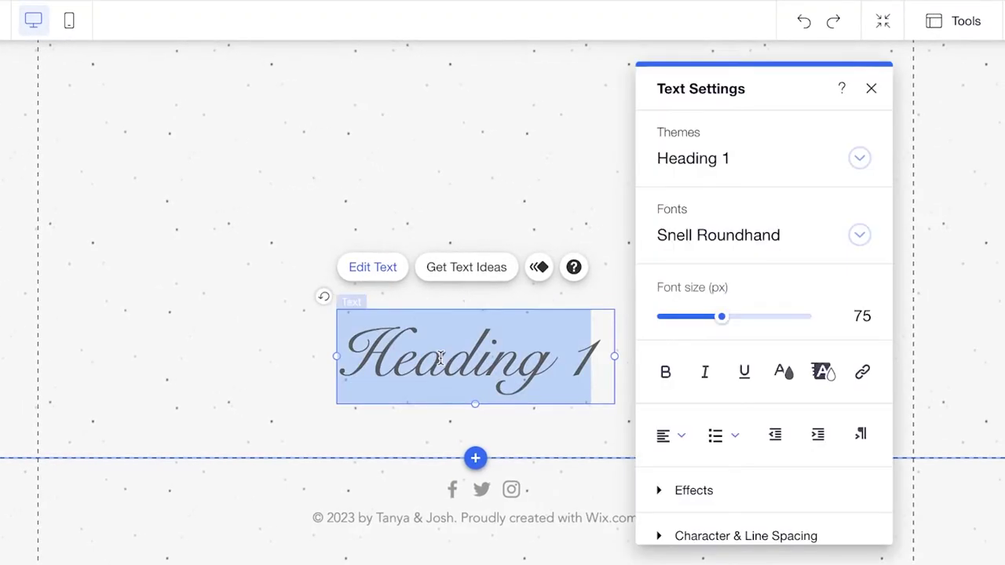
pyautogui.write('FOLLOW T')
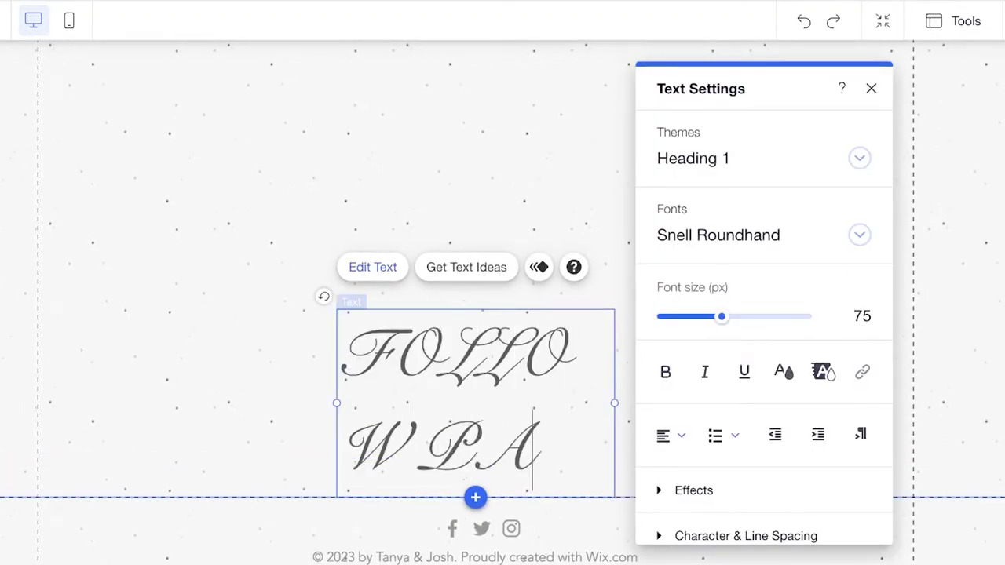
pyautogui.write(' PASTELS')
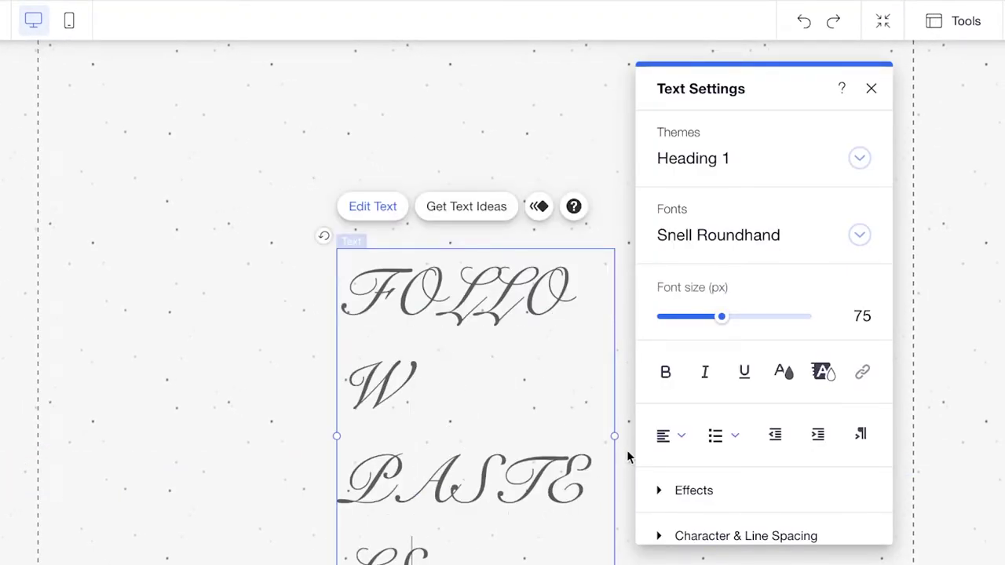
pyautogui.moveTo(617, 437); pyautogui.dragTo(976, 366)
pyautogui.moveTo(613, 325); pyautogui.dragTo(347, 196)
# - Place a paragraph under the heading listing men: bow and tie, women: summer dress or cocktail dress
pyautogui.click(272, 329)
pyautogui.moveTo(0, 233)
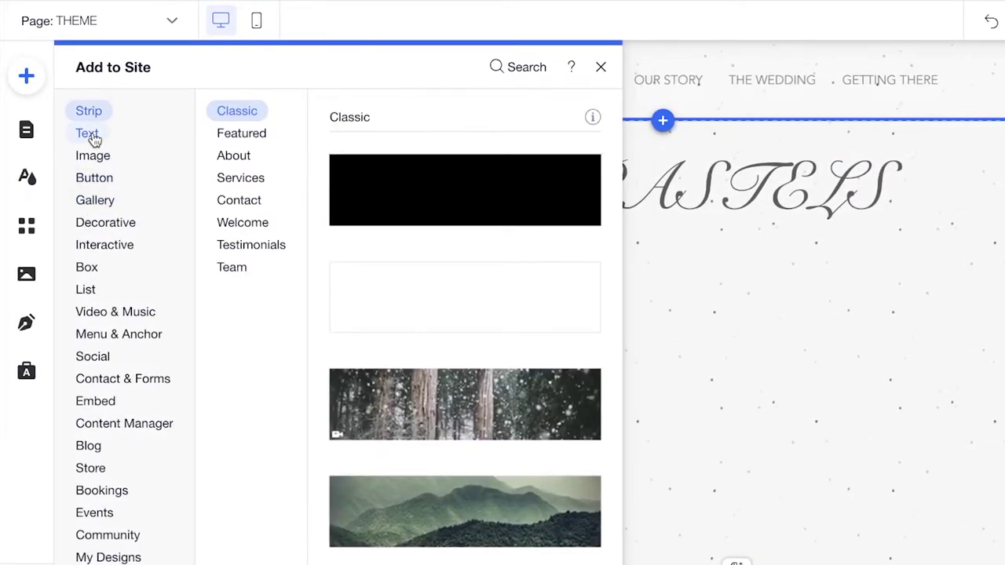
pyautogui.click(88, 136)
pyautogui.moveTo(443, 462); pyautogui.dragTo(378, 294)
pyautogui.doubleClick(378, 294)
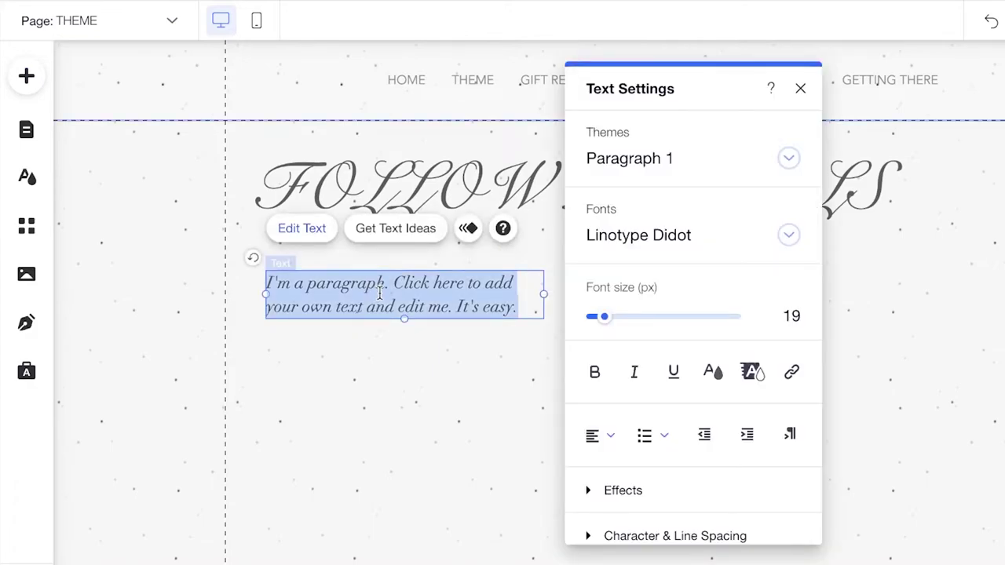
pyautogui.write('men')
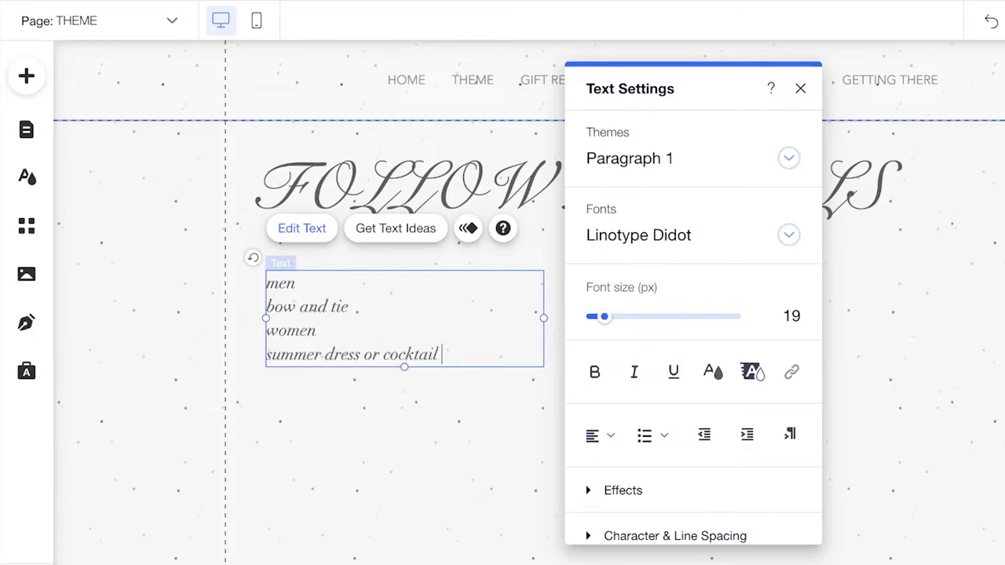
pyautogui.click(430, 401)
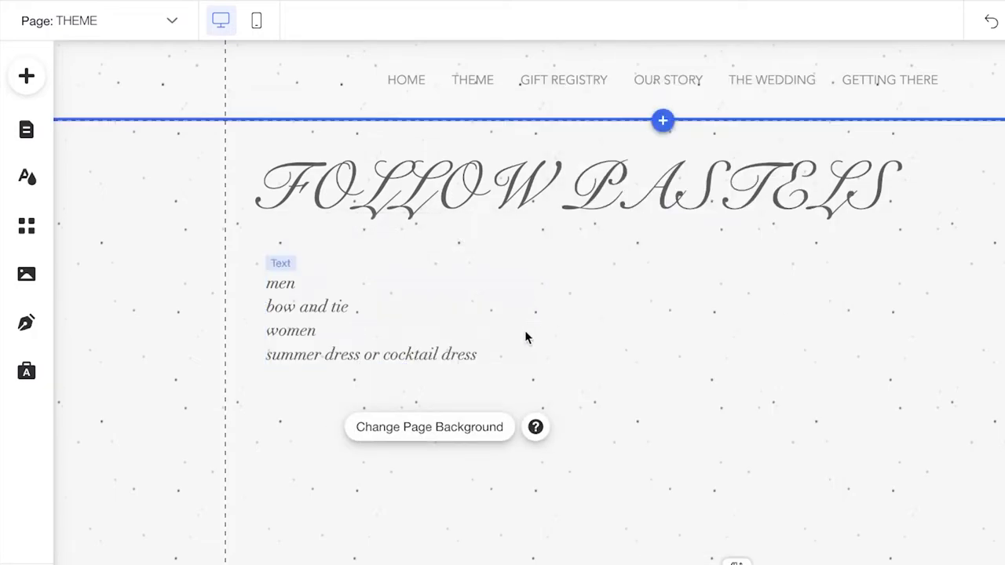
pyautogui.scroll(-2, 792, 237)
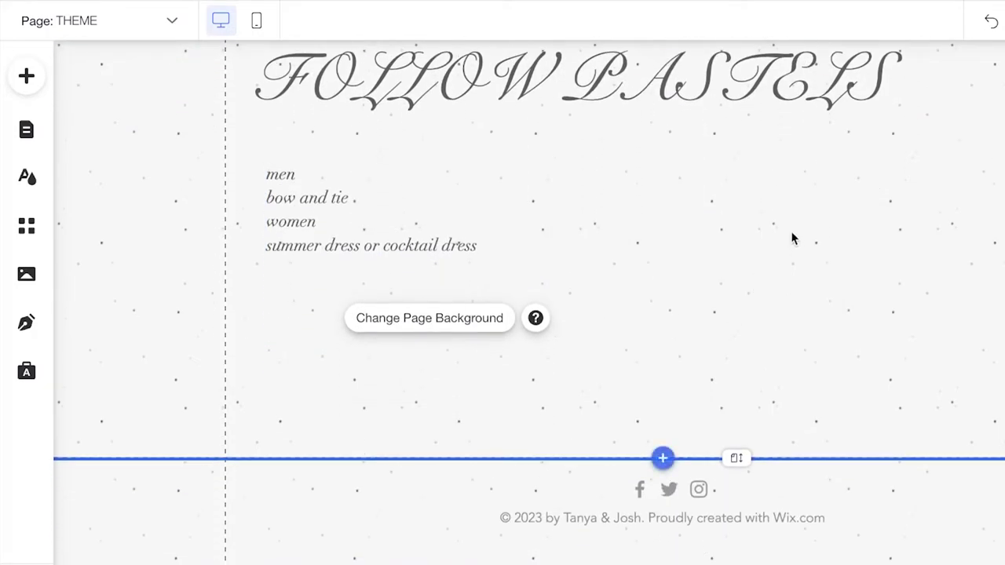
# - Open the free Wix image library and search for 'summer dress'
pyautogui.click(26, 79)
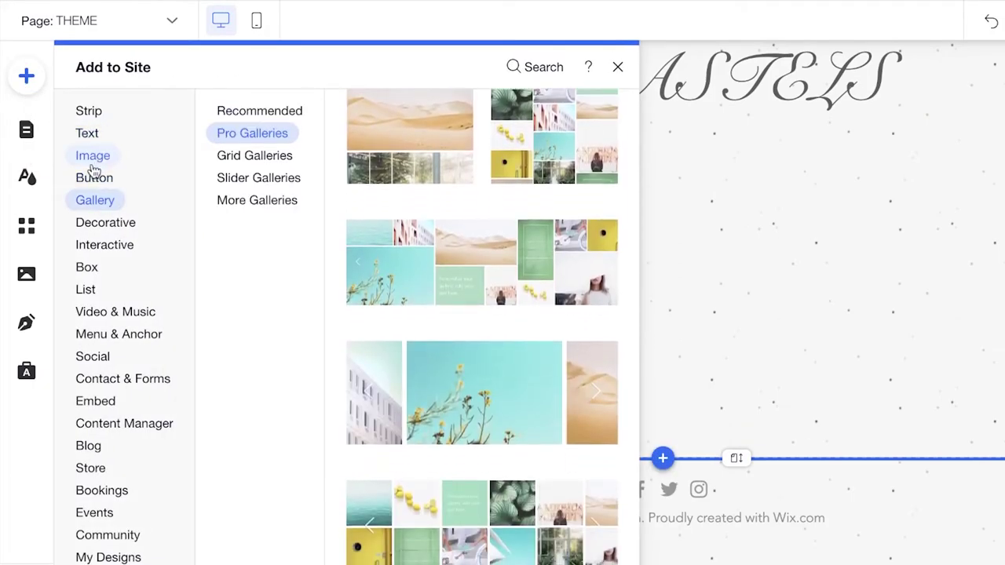
pyautogui.click(92, 159)
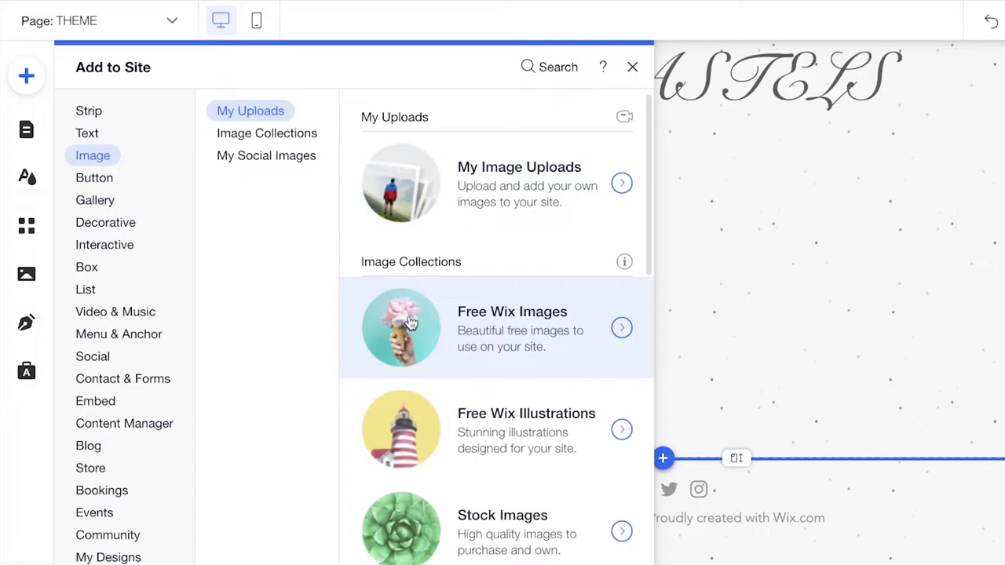
pyautogui.click(605, 335)
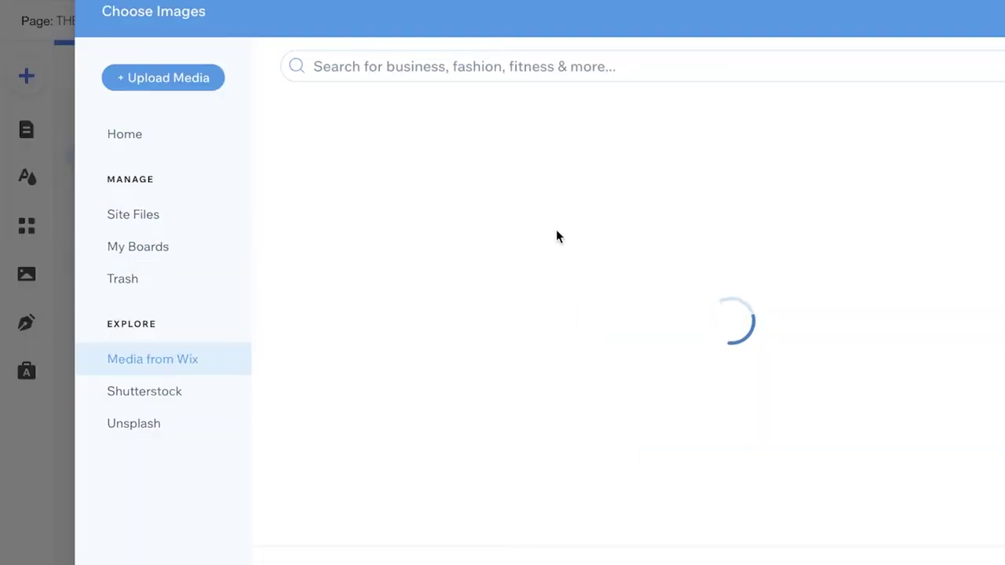
pyautogui.click(198, 79)
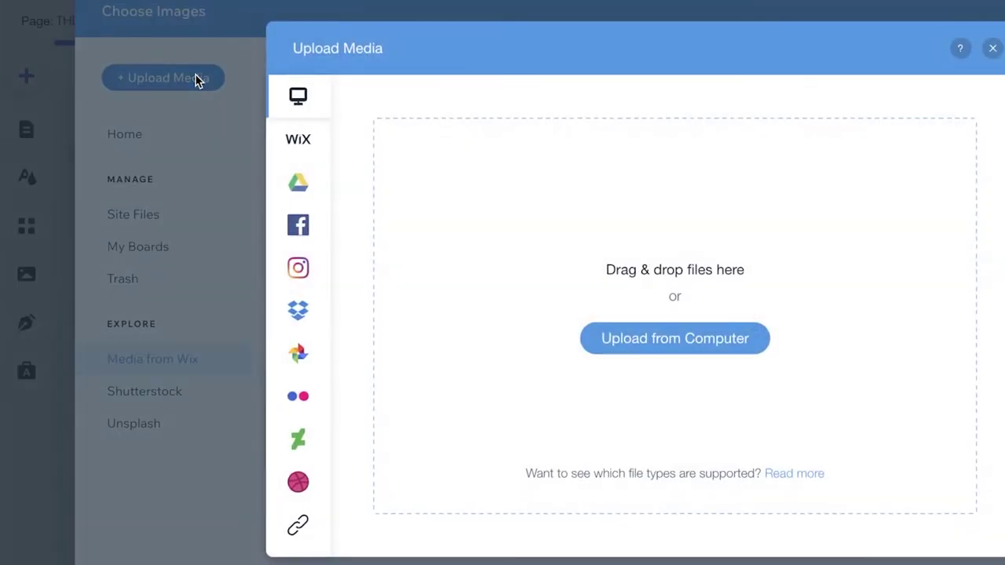
pyautogui.click(992, 48)
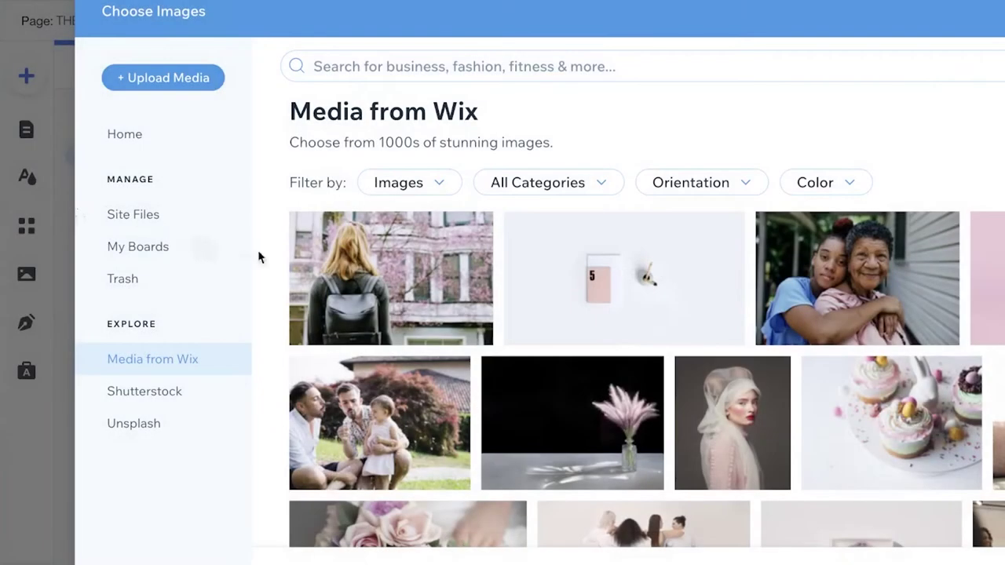
pyautogui.click(504, 68)
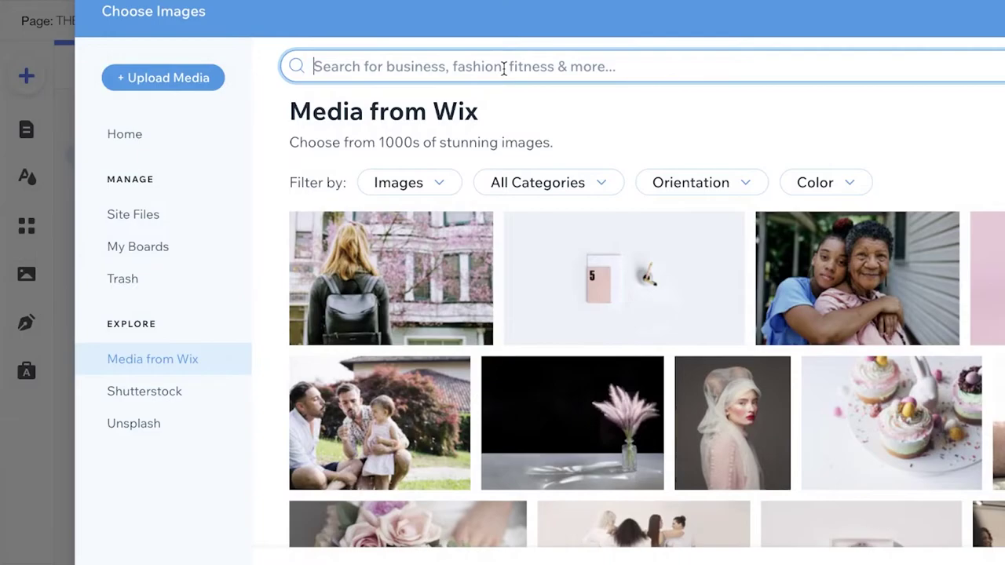
pyautogui.write('summer dress')
pyautogui.press('Return')
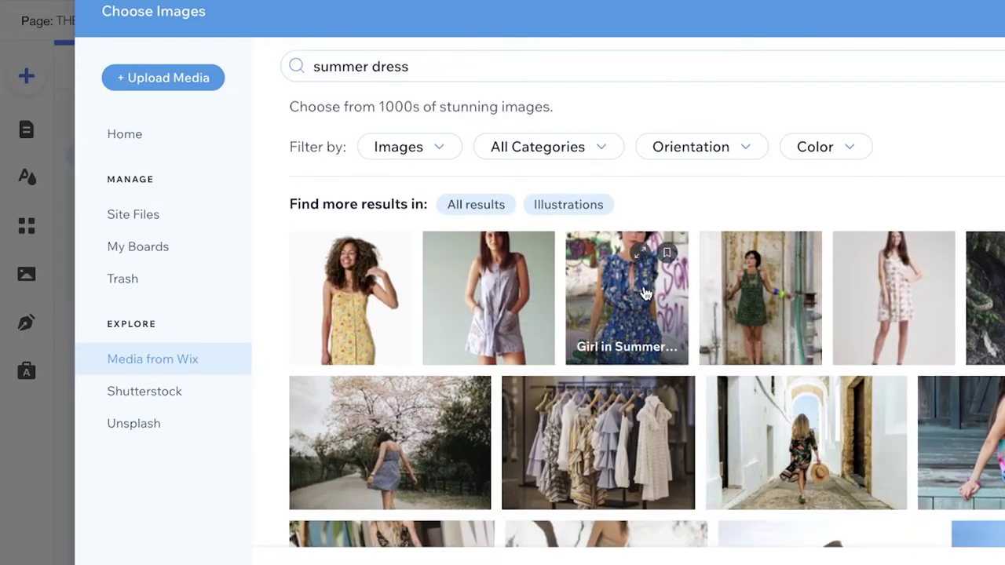
# - Add the clothing-rack photo, shrink it and place it beside the dress-code text
pyautogui.scroll(-2, 678, 315)
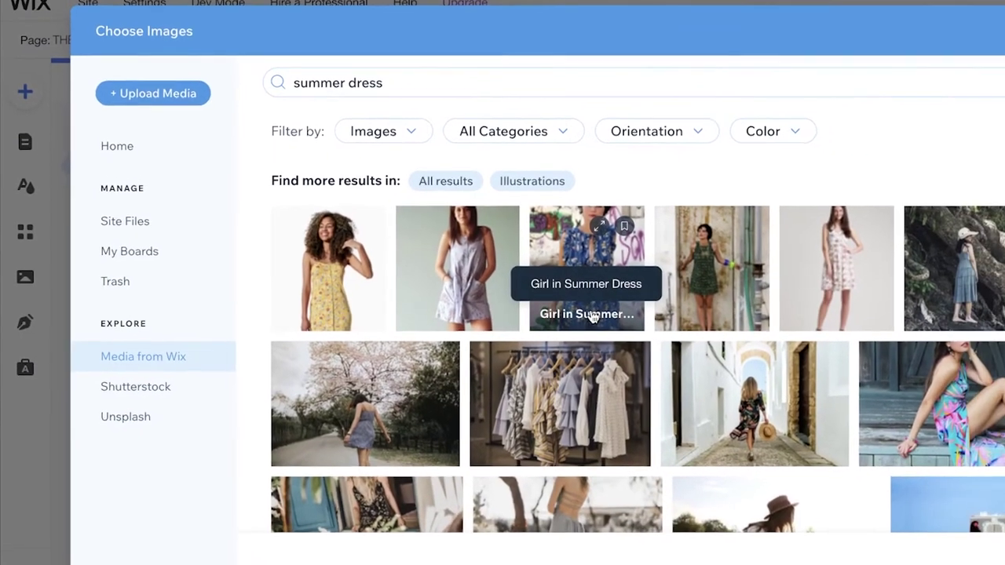
pyautogui.click(599, 443)
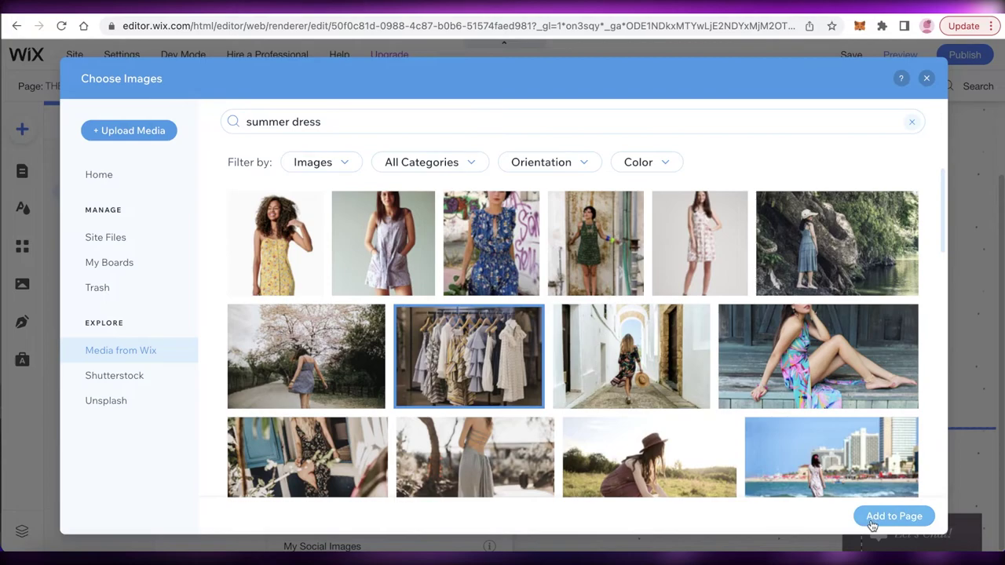
pyautogui.click(892, 516)
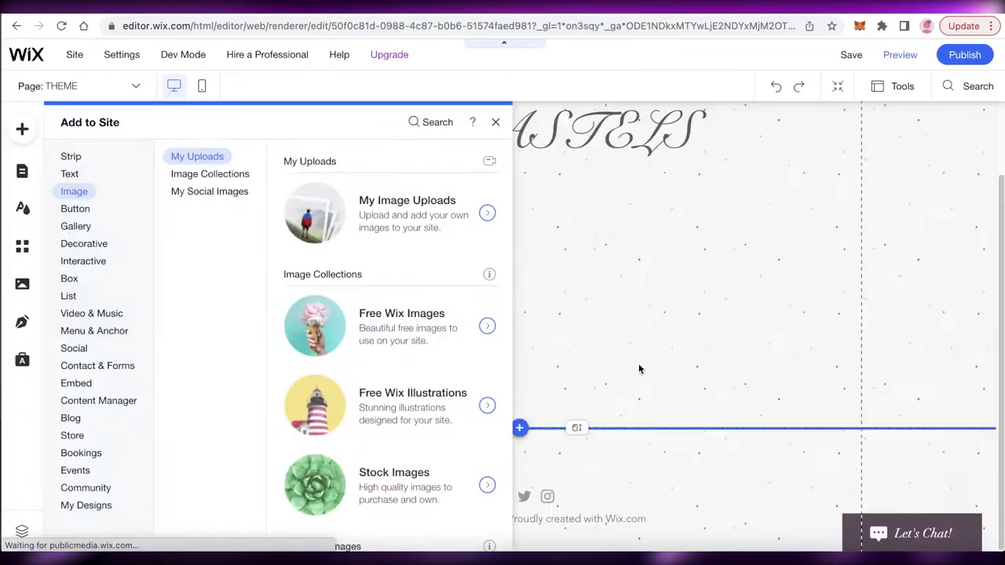
pyautogui.moveTo(652, 342); pyautogui.dragTo(669, 342)
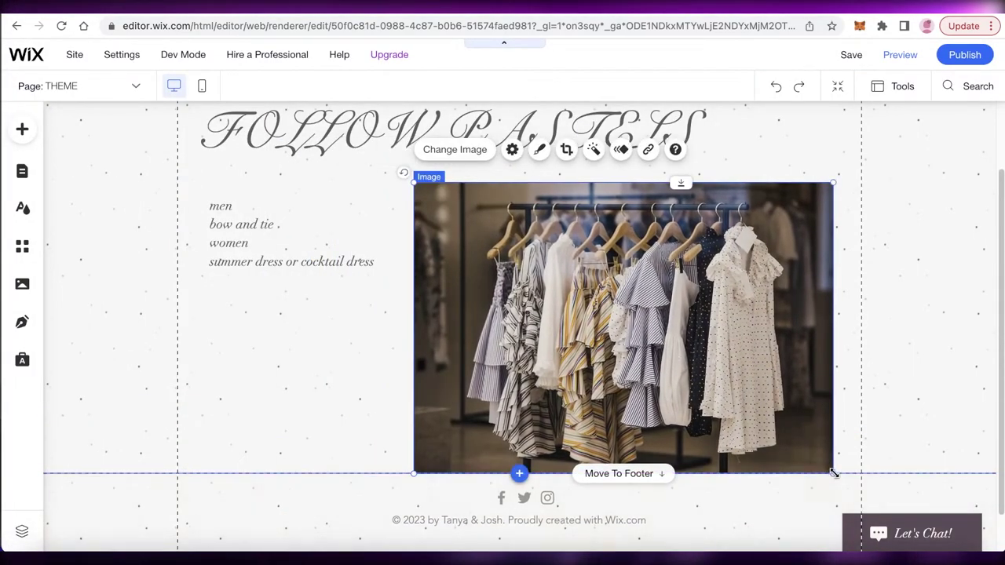
pyautogui.moveTo(834, 473); pyautogui.dragTo(646, 343)
pyautogui.moveTo(503, 289); pyautogui.dragTo(701, 307)
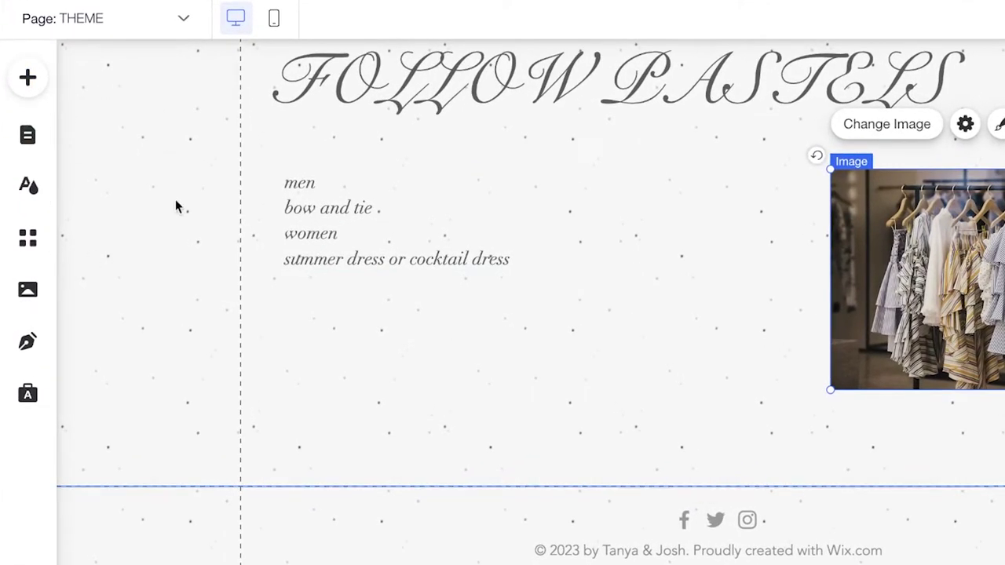
# - Save the site, dismiss the saved confirmation and deselect the clothing-rack photo
pyautogui.scroll(3, 490, 124)
pyautogui.scroll(-3, 489, 123)
pyautogui.scroll(3, 490, 123)
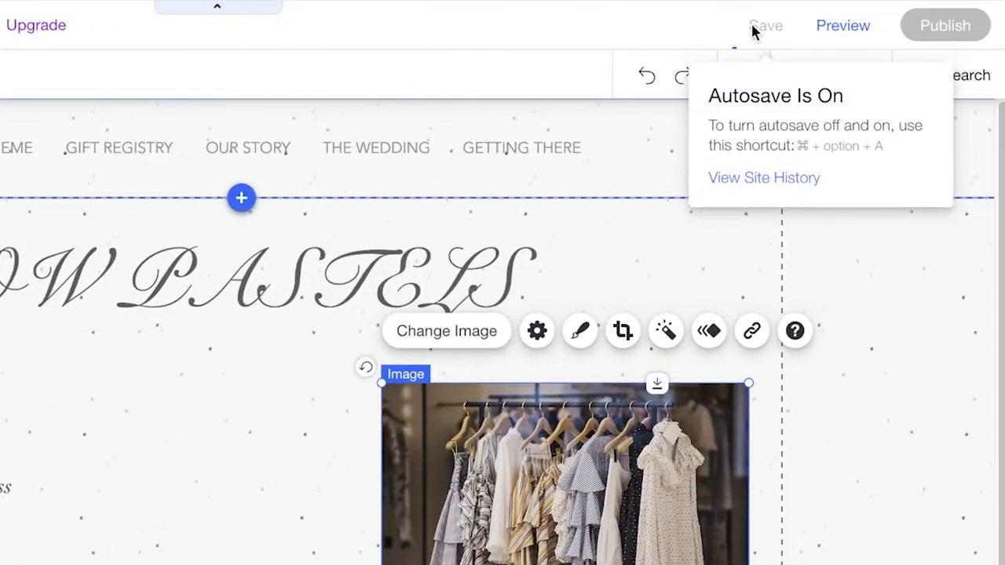
pyautogui.click(756, 30)
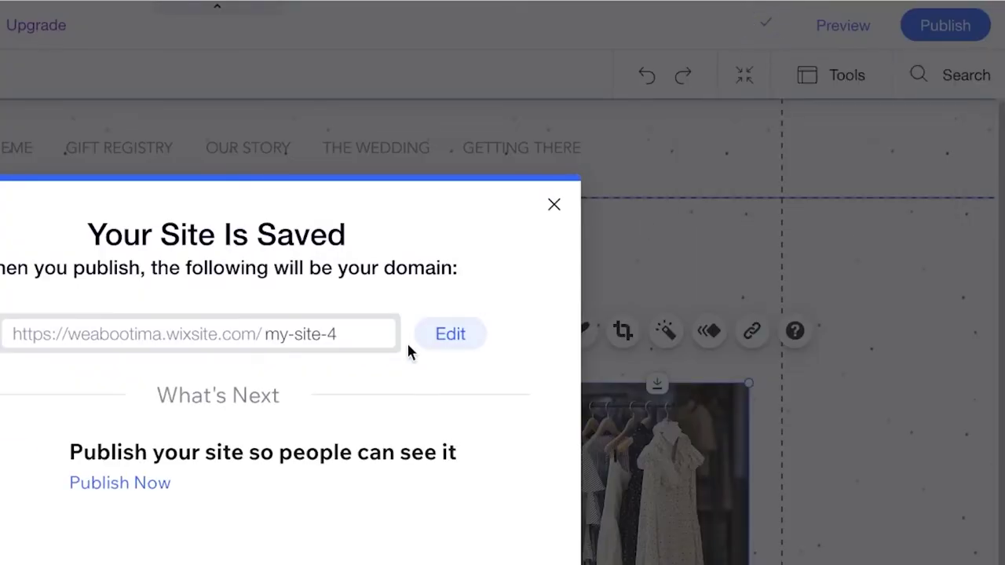
pyautogui.click(554, 207)
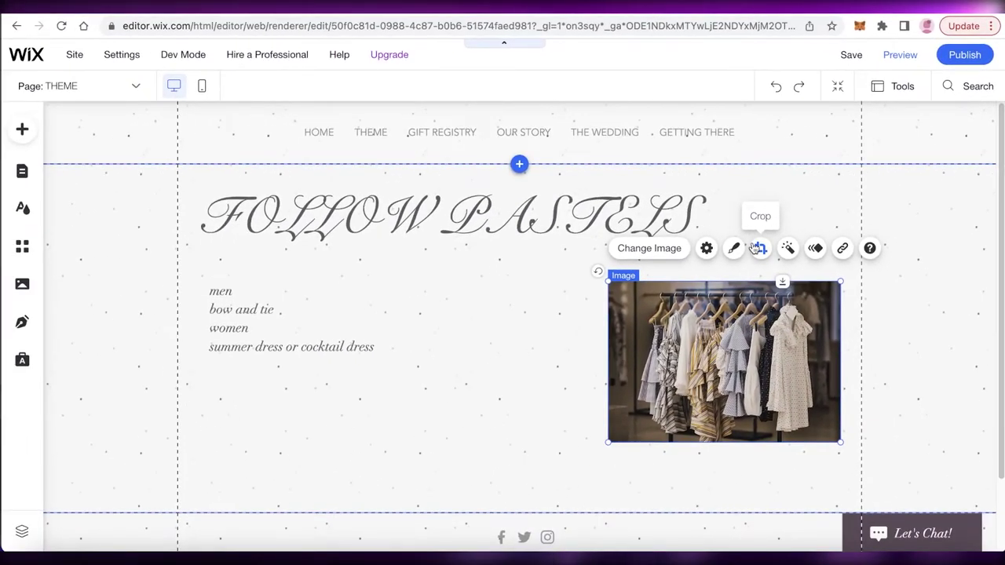
pyautogui.scroll(-2, 498, 271)
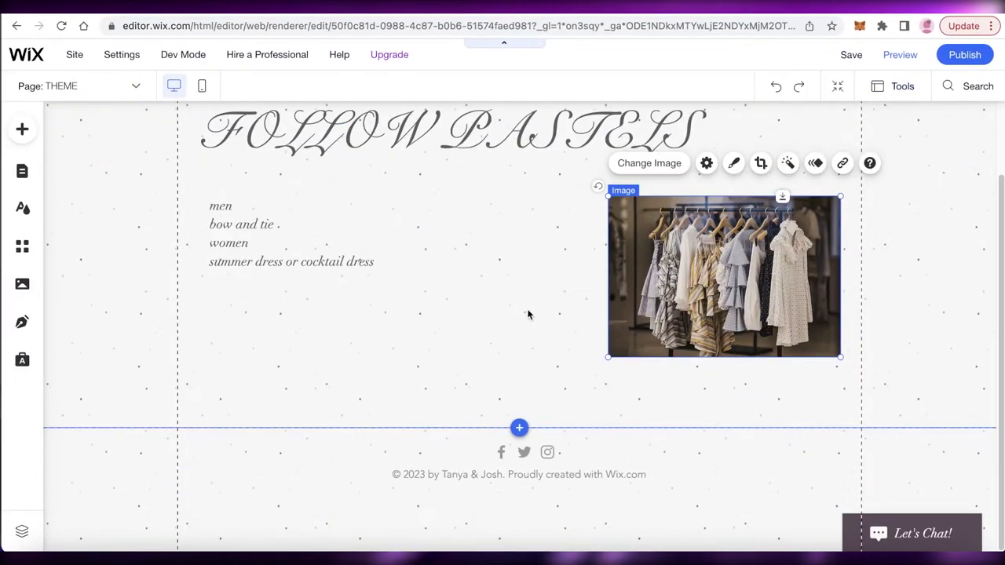
pyautogui.click(527, 314)
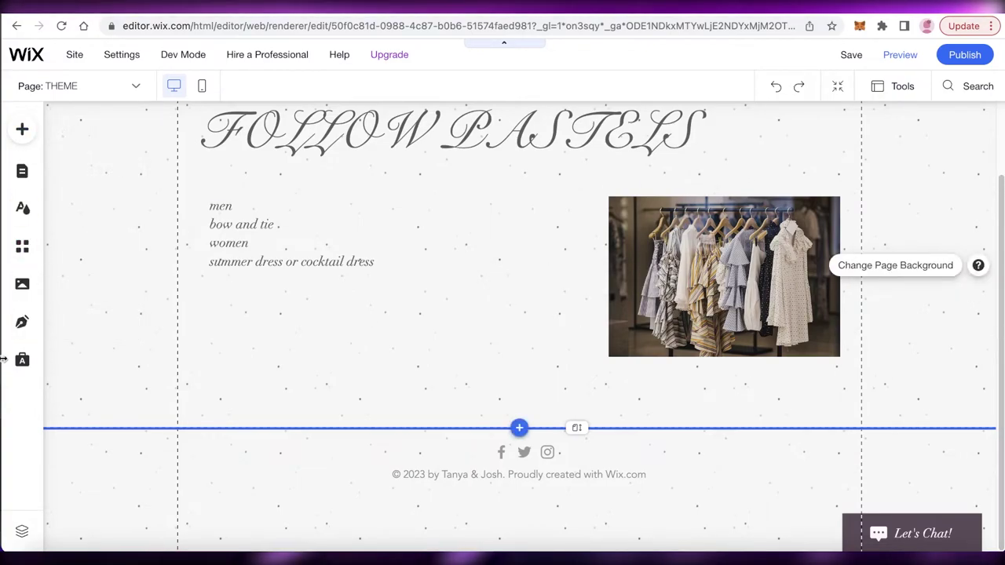
# - Publish the site, view it live and open its THEME page
pyautogui.click(78, 83)
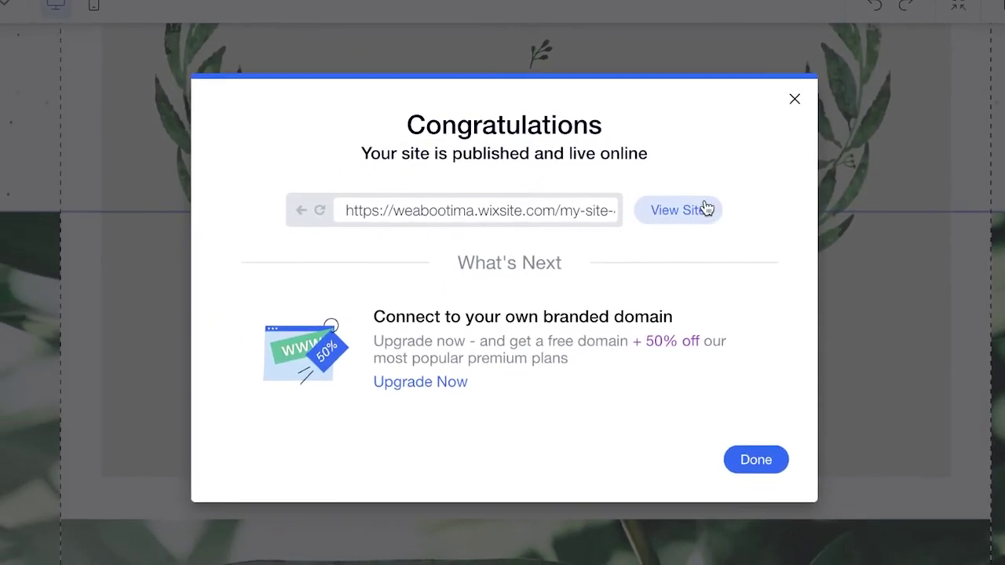
pyautogui.click(695, 210)
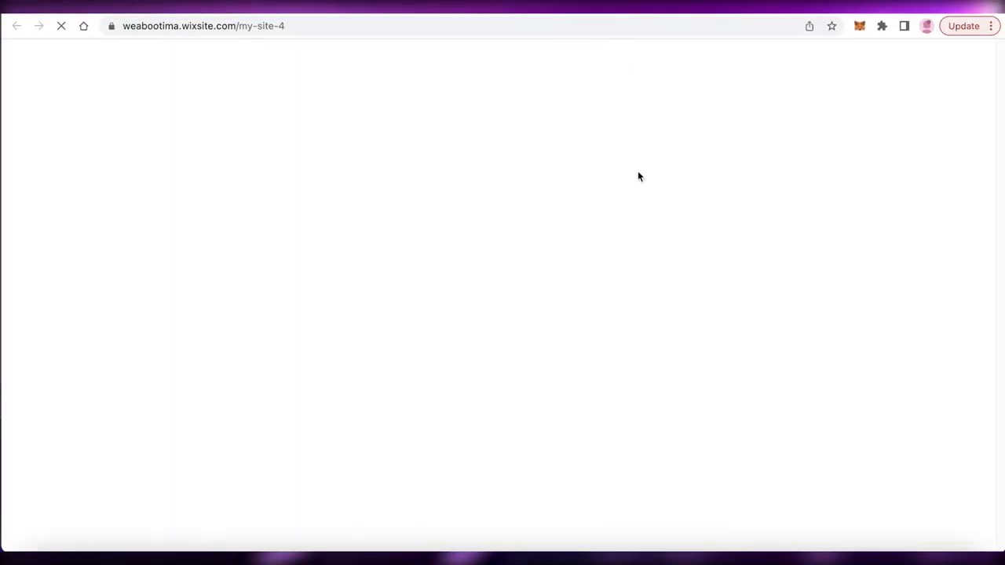
pyautogui.scroll(-15, 751, 183)
pyautogui.scroll(12, 573, 152)
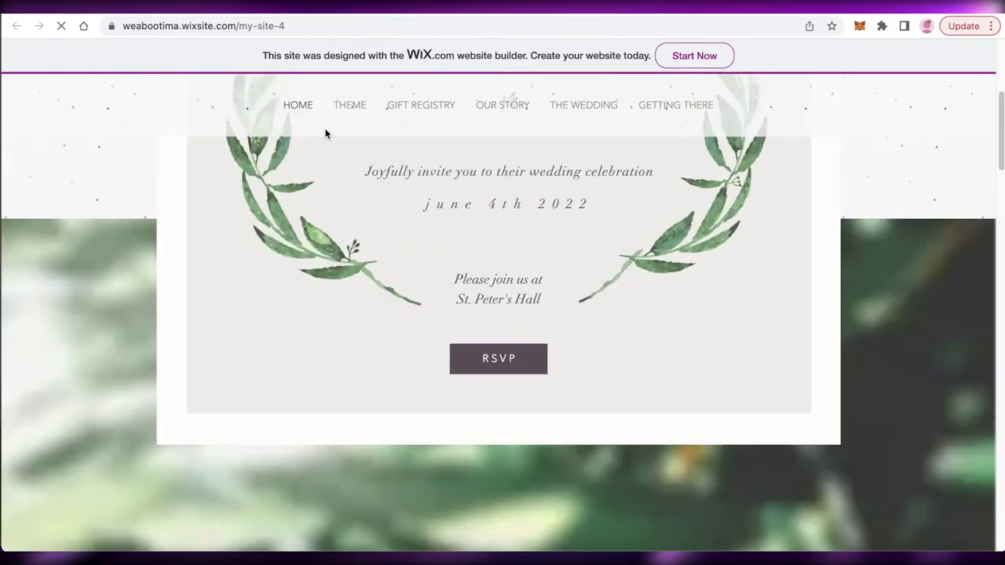
pyautogui.click(341, 106)
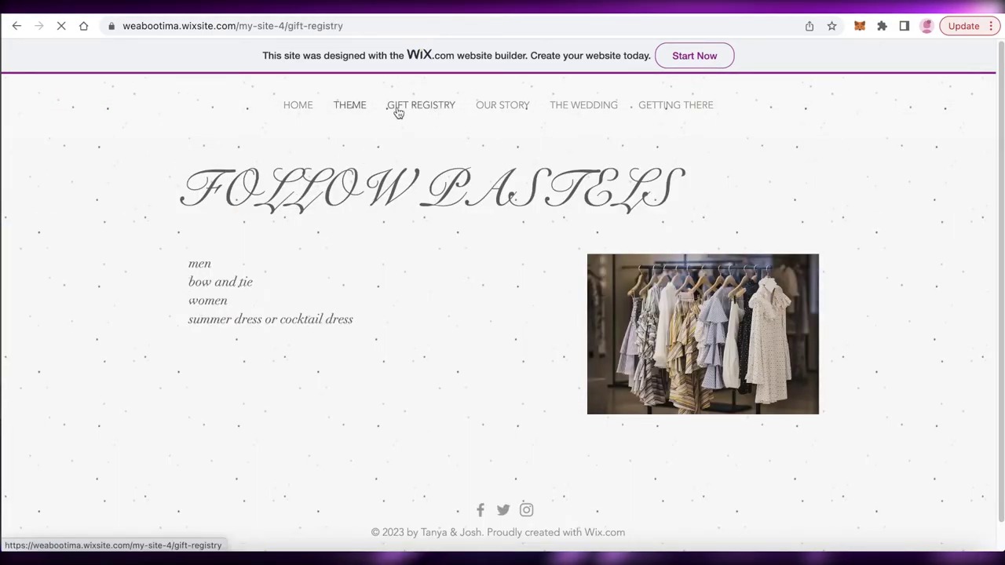
pyautogui.scroll(-3, 427, 218)
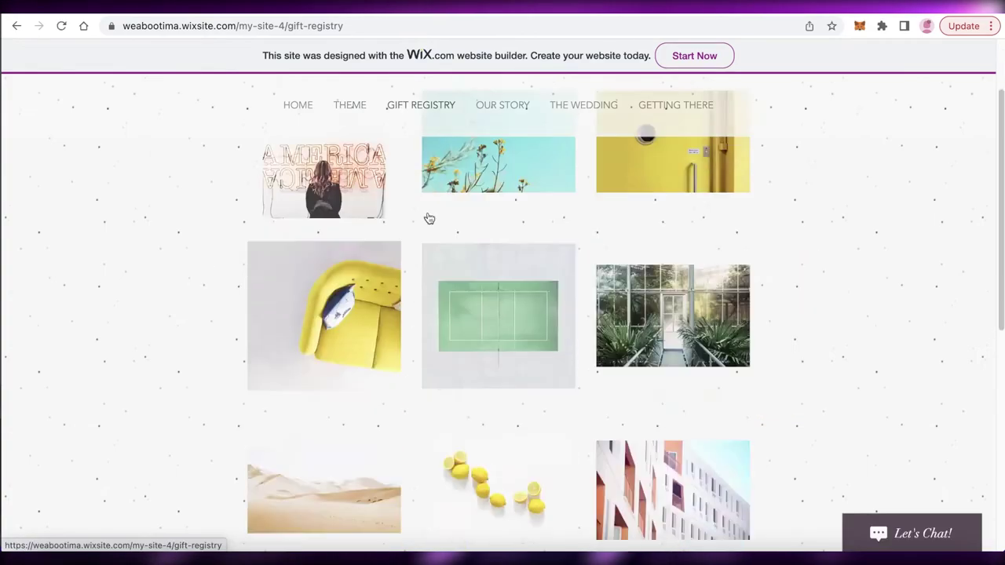
pyautogui.scroll(3, 826, 107)
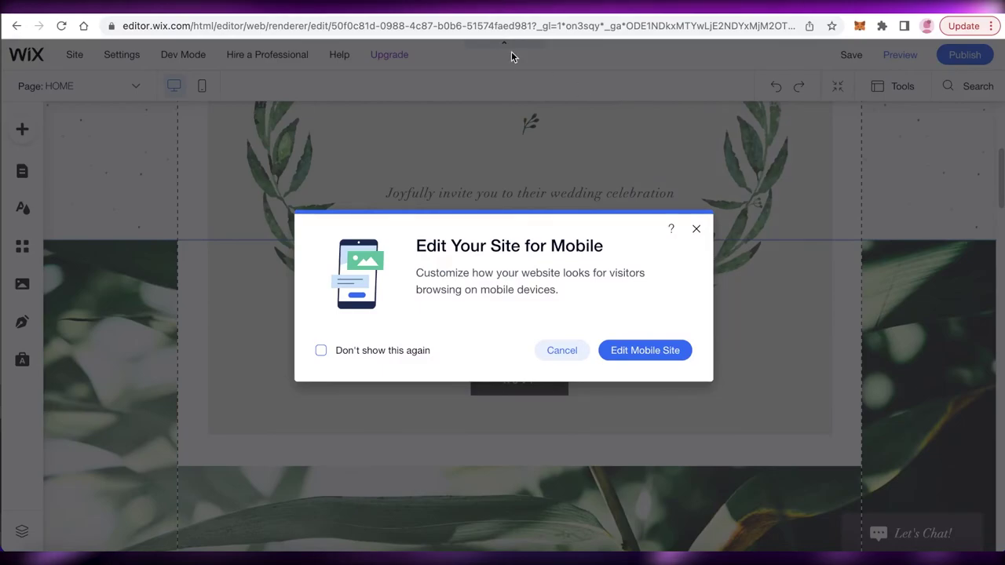
# - Dismiss the mobile editing prompt and open the dashboard for My Site 4 from My Sites
pyautogui.click(695, 229)
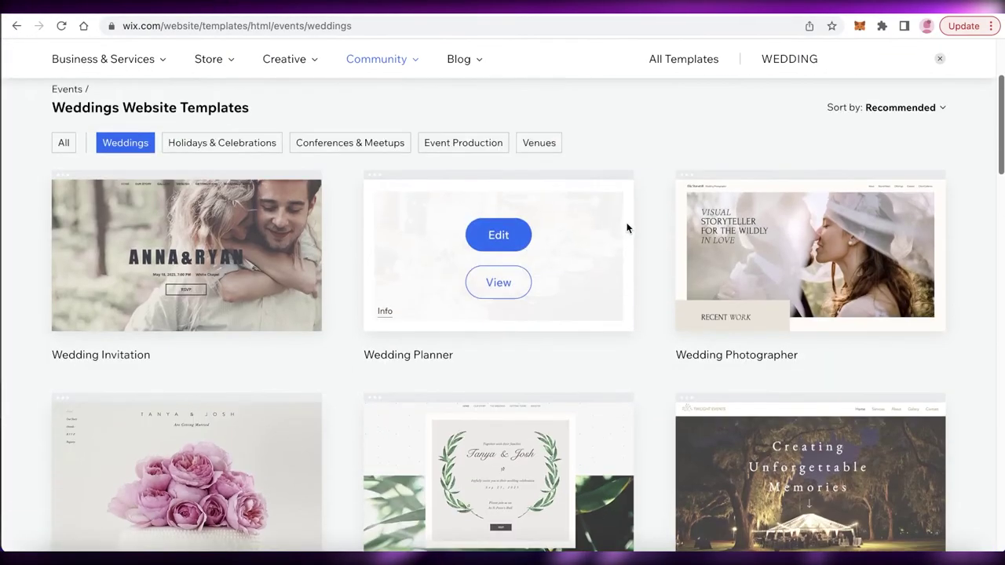
pyautogui.scroll(3, 941, 145)
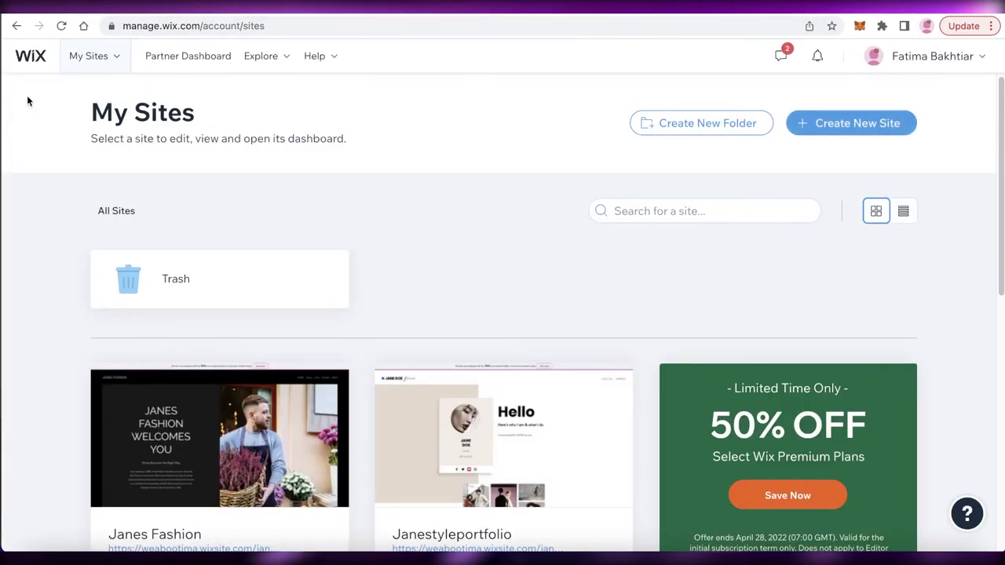
pyautogui.click(38, 60)
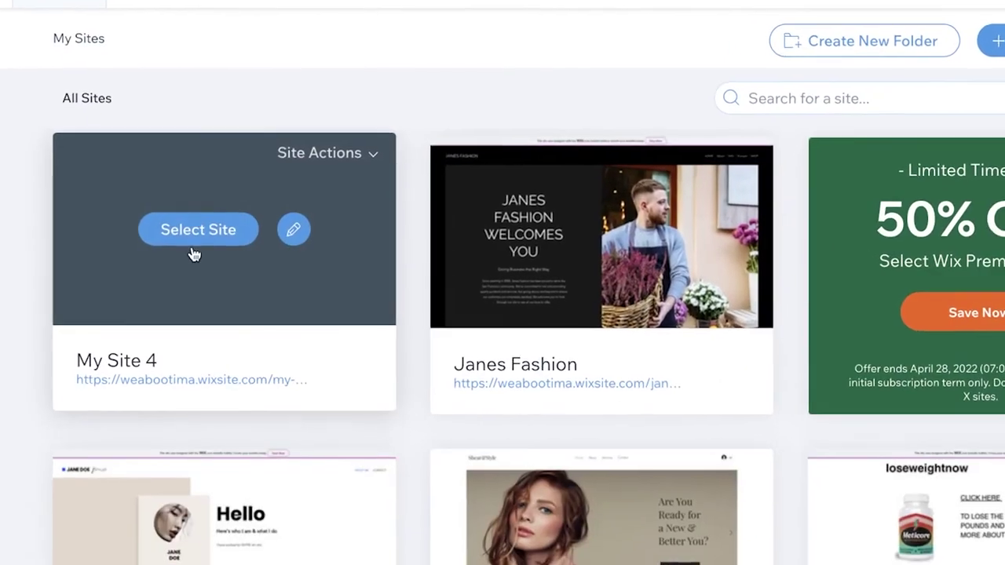
pyautogui.click(200, 230)
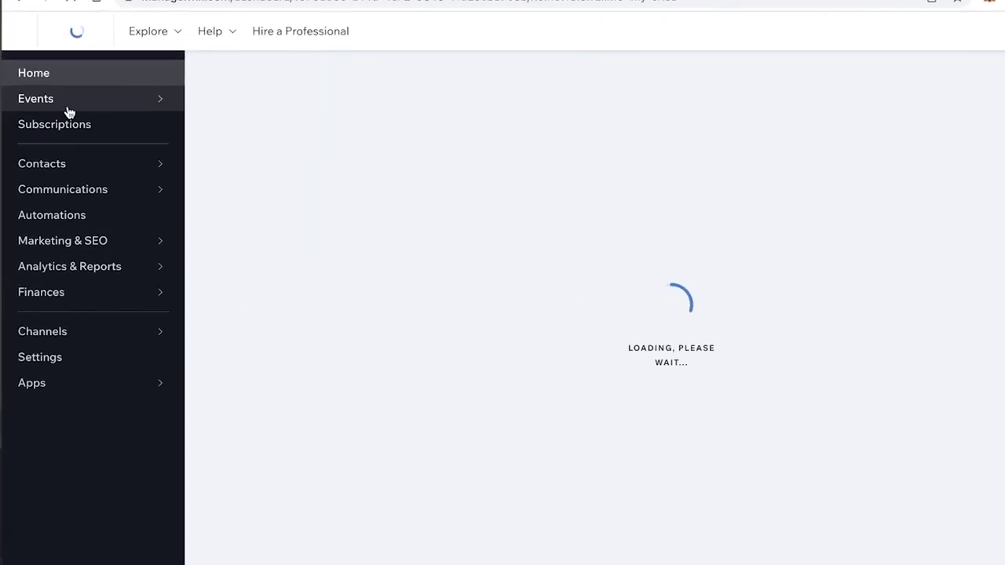
# - Review the published TheWedding event in Events, previewing and closing the invite templates
pyautogui.click(64, 105)
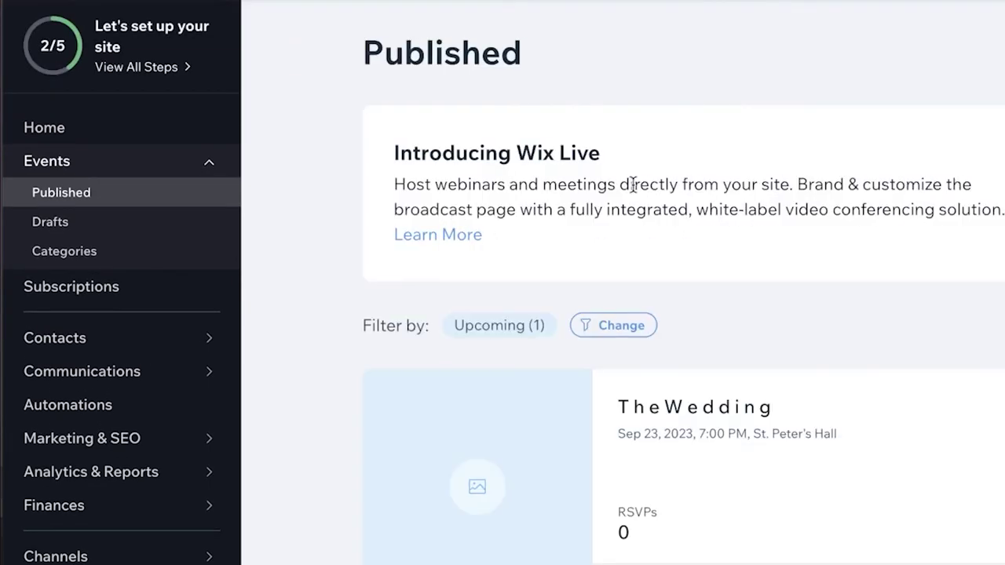
pyautogui.scroll(-2, 633, 183)
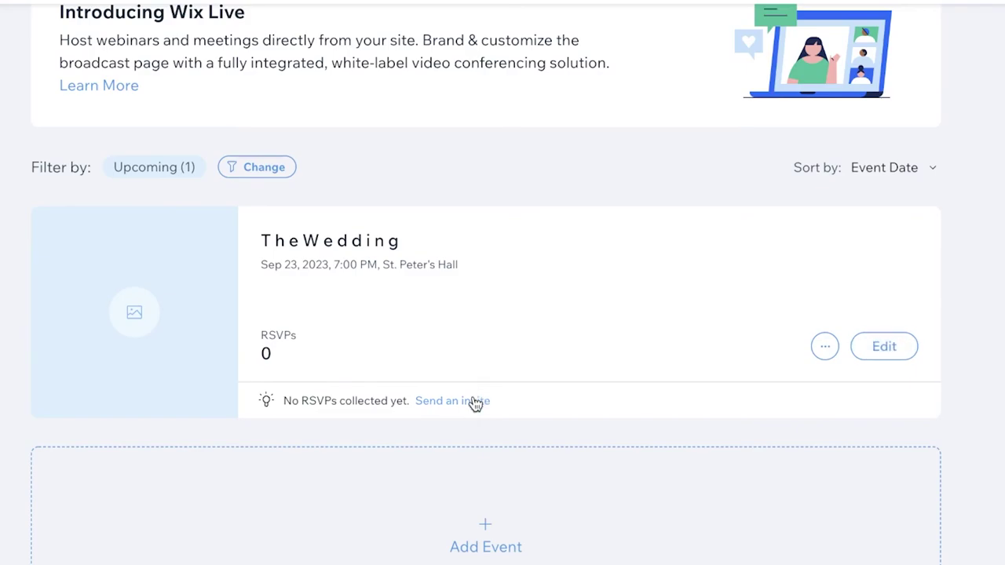
pyautogui.click(475, 403)
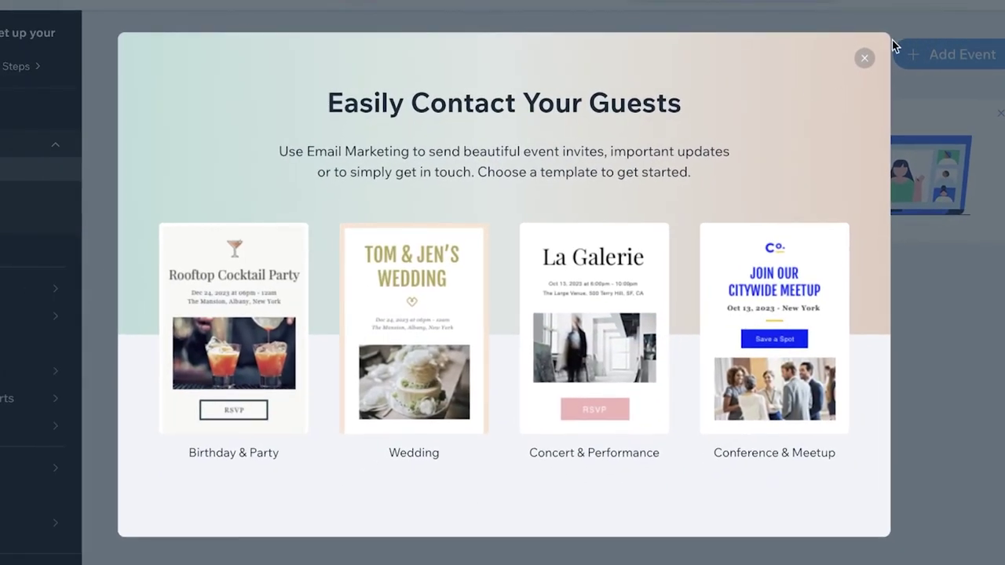
pyautogui.click(865, 57)
pyautogui.scroll(-2, 856, 79)
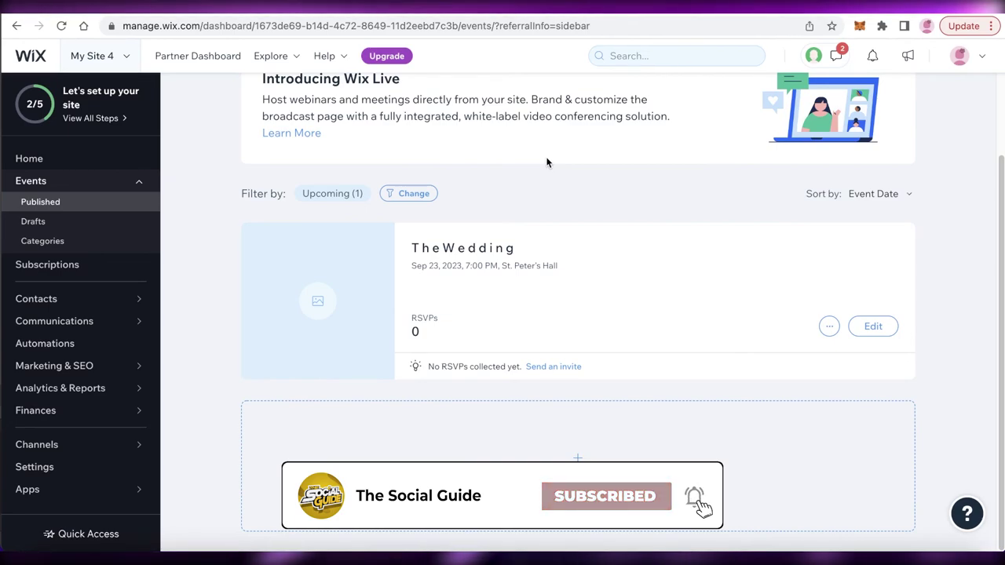
pyautogui.scroll(2, 548, 163)
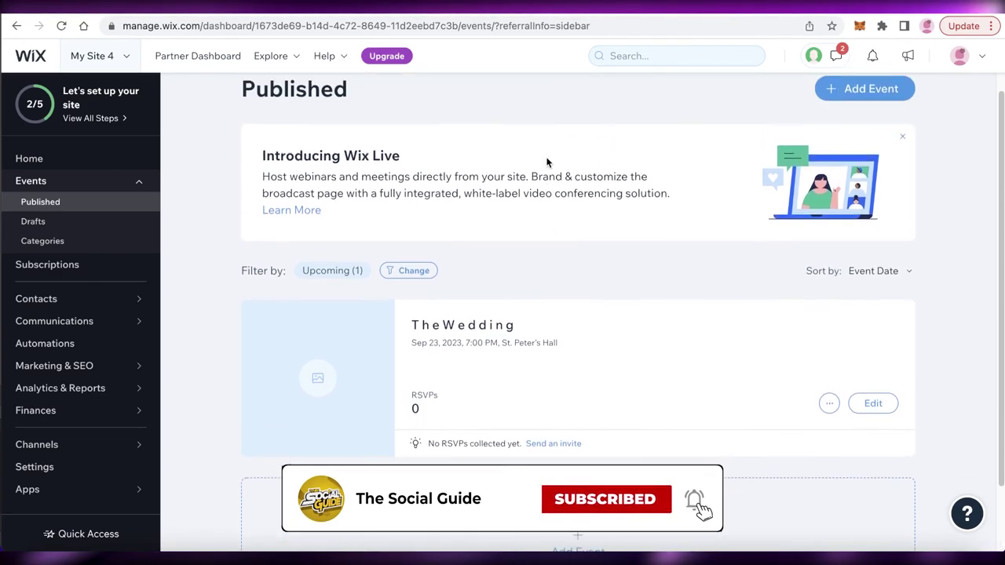
pyautogui.scroll(1, 547, 163)
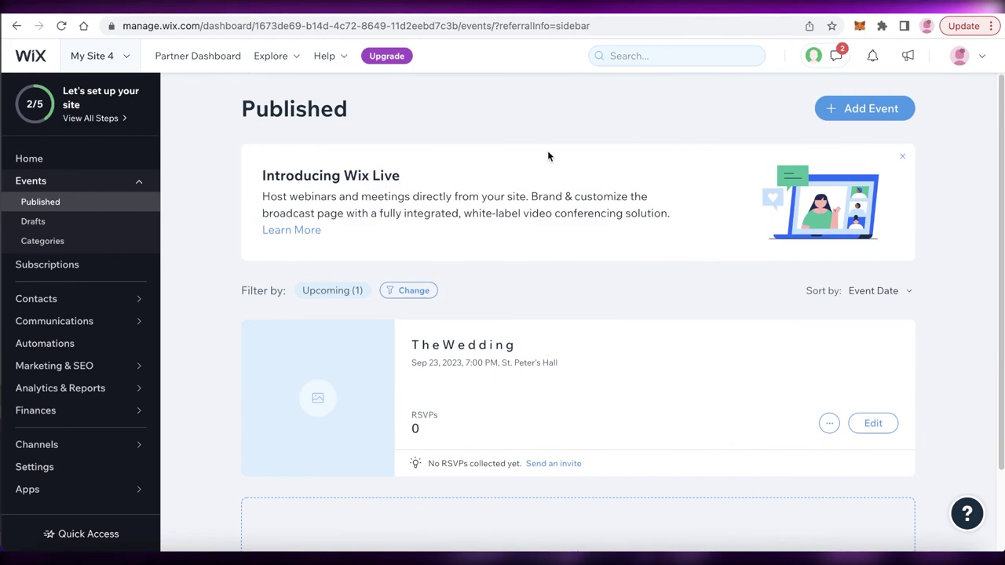